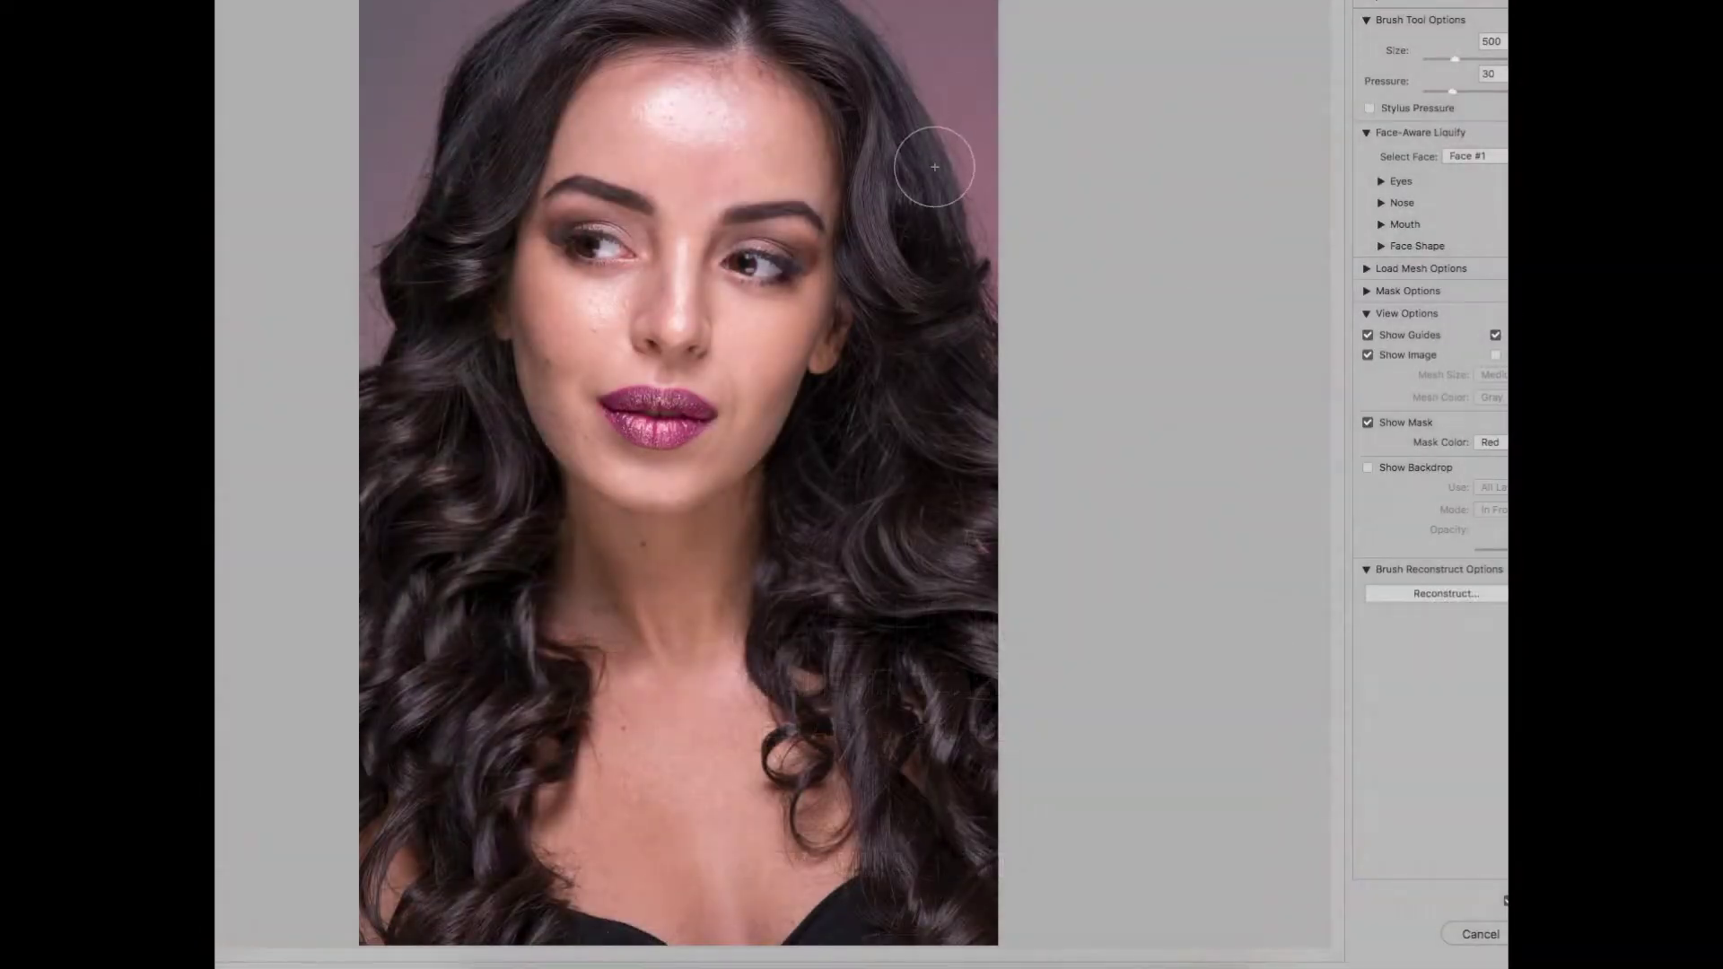
Step: Adjust the Liquify Forward Warp brush until its size reads exactly 800
{"action": "key", "text": "bracketleft"}
{"action": "key", "text": "bracketleft"}
{"action": "key", "text": "bracketleft"}
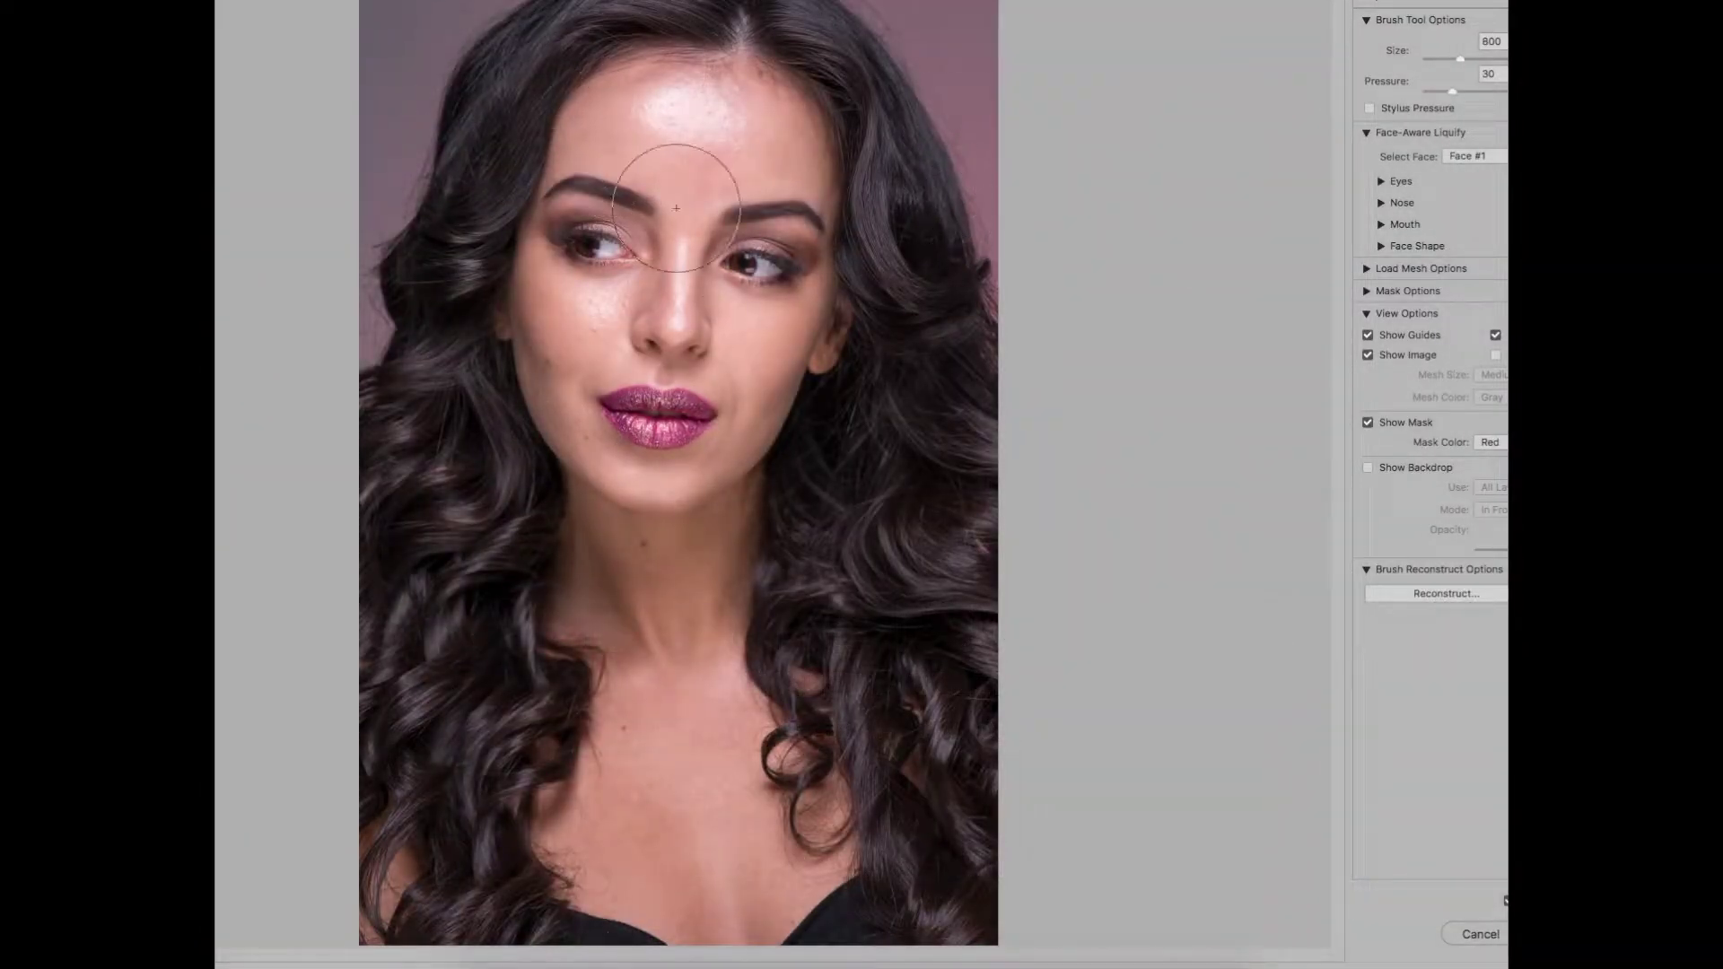
{"action": "key", "text": "bracketright"}
{"action": "key", "text": "bracketright"}
{"action": "key", "text": "bracketright"}
{"action": "key", "text": "bracketleft"}
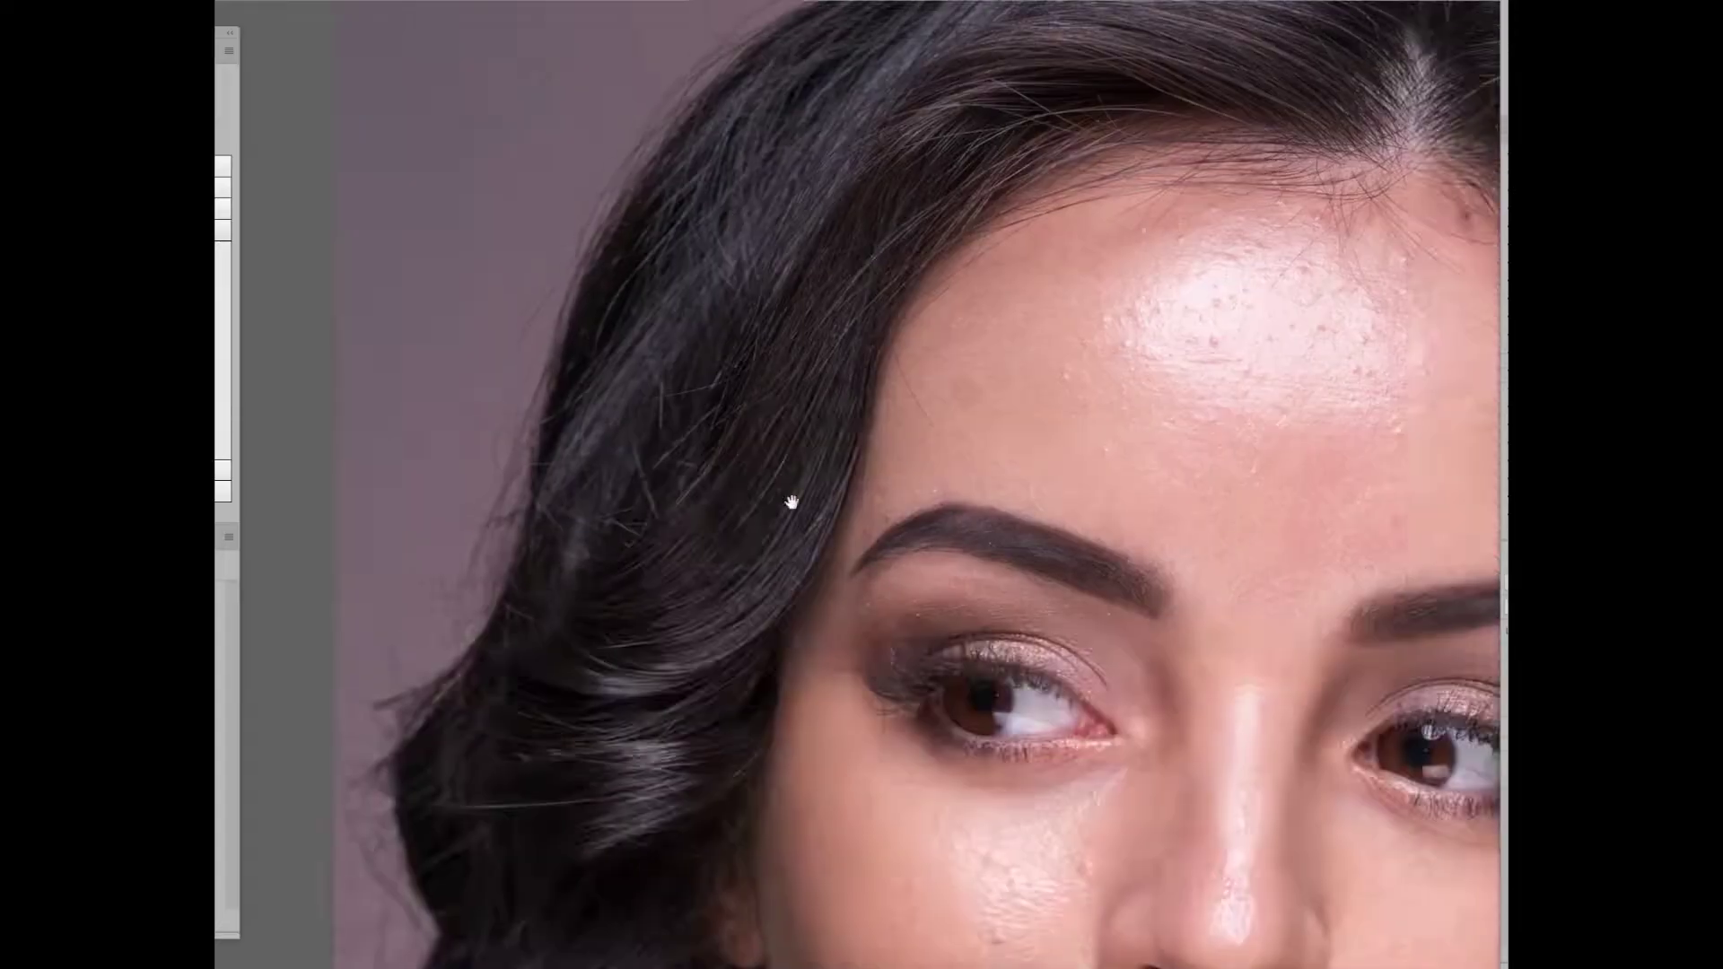
{"action": "scroll", "coordinate": [658, 584], "scroll_direction": "down", "scroll_amount": 3}
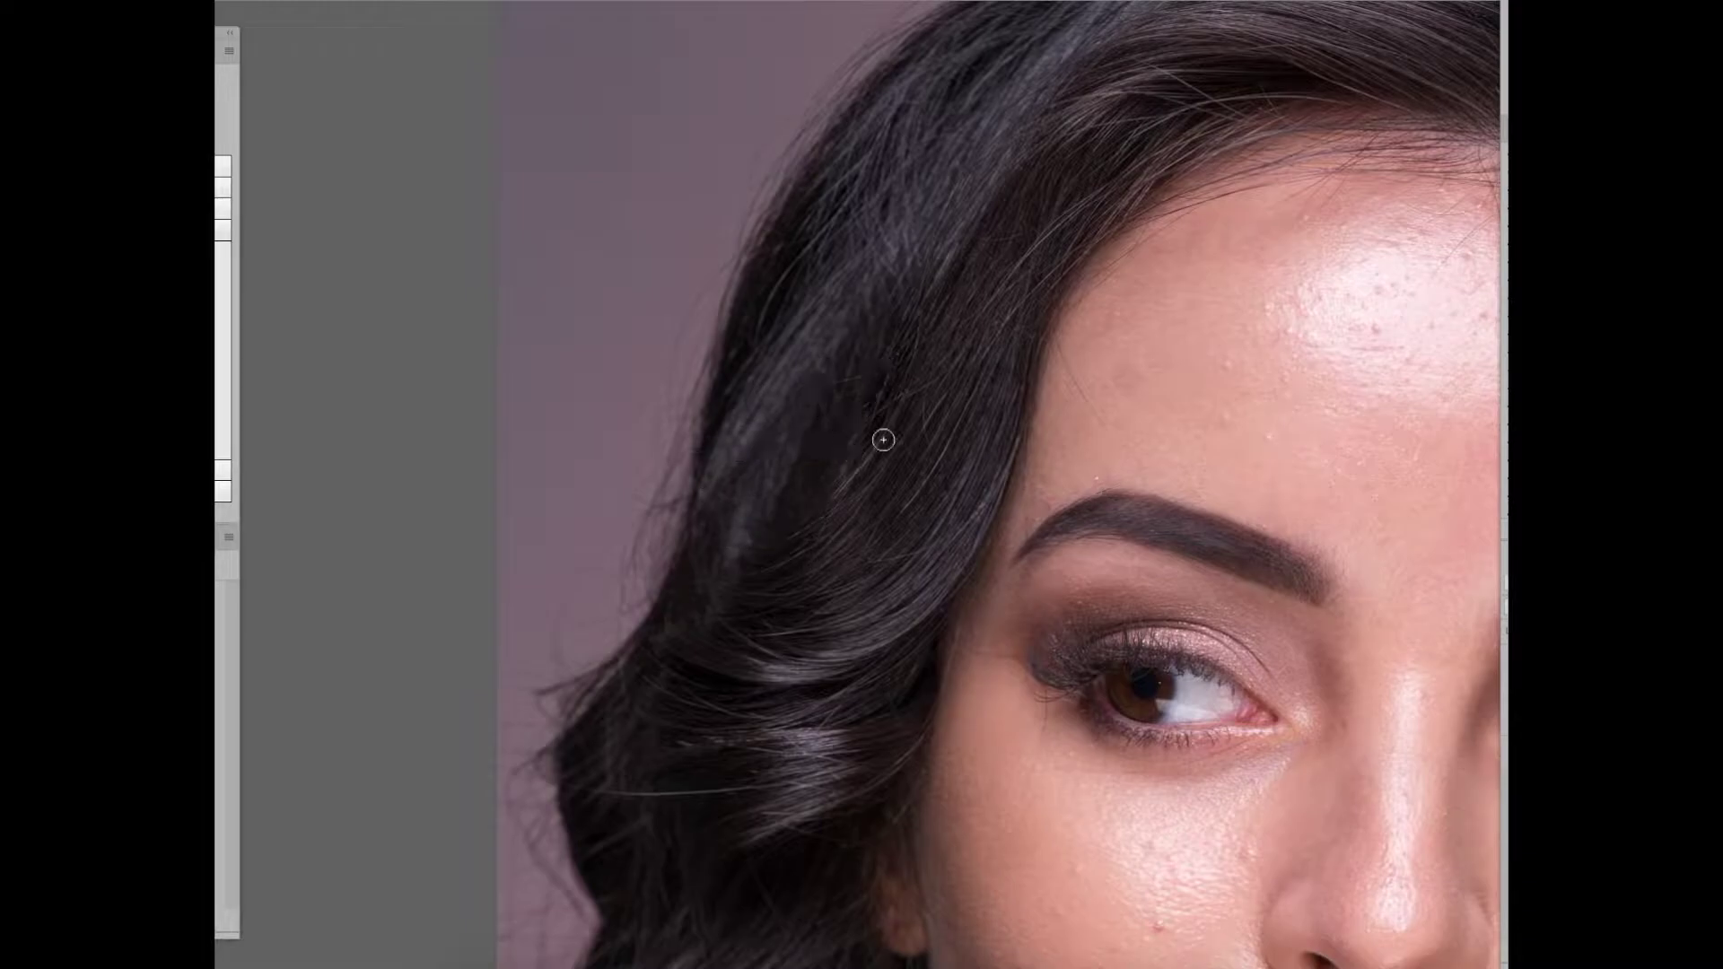
{"action": "scroll", "coordinate": [749, 477], "scroll_direction": "up", "scroll_amount": 3}
{"action": "left_click_drag", "start_coordinate": [1135, 358], "coordinate": [843, 643]}
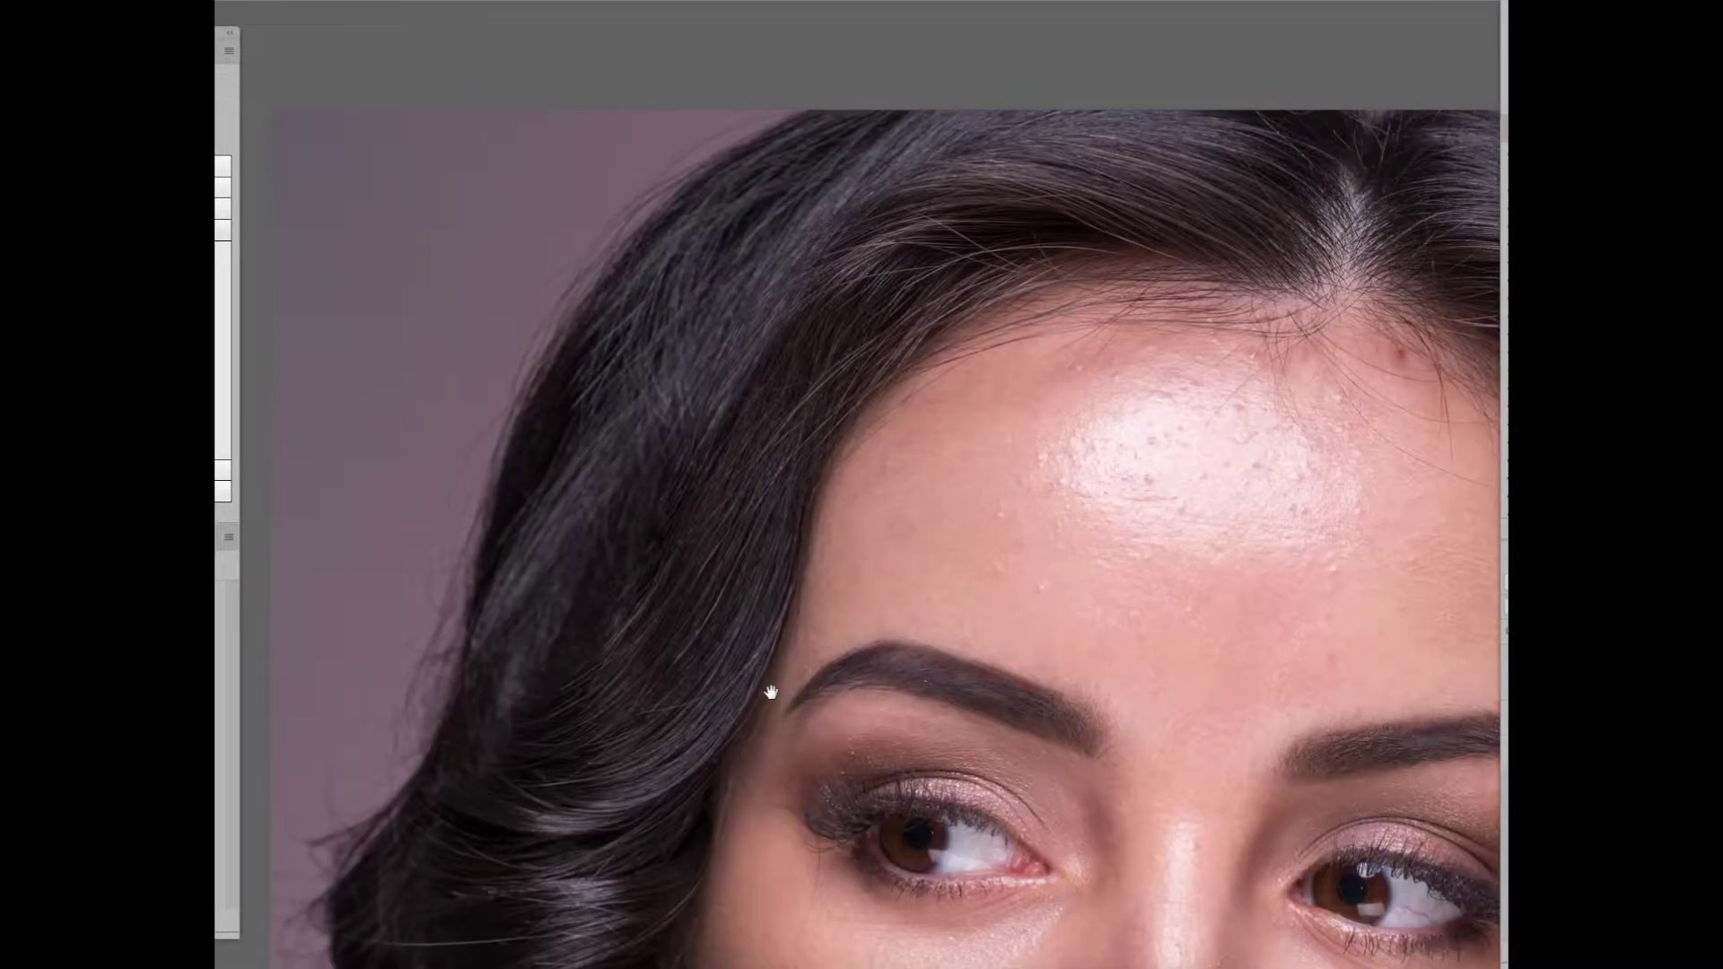
{"action": "left_click_drag", "start_coordinate": [759, 734], "coordinate": [840, 469]}
{"action": "scroll", "coordinate": [770, 499], "scroll_direction": "down", "scroll_amount": 2}
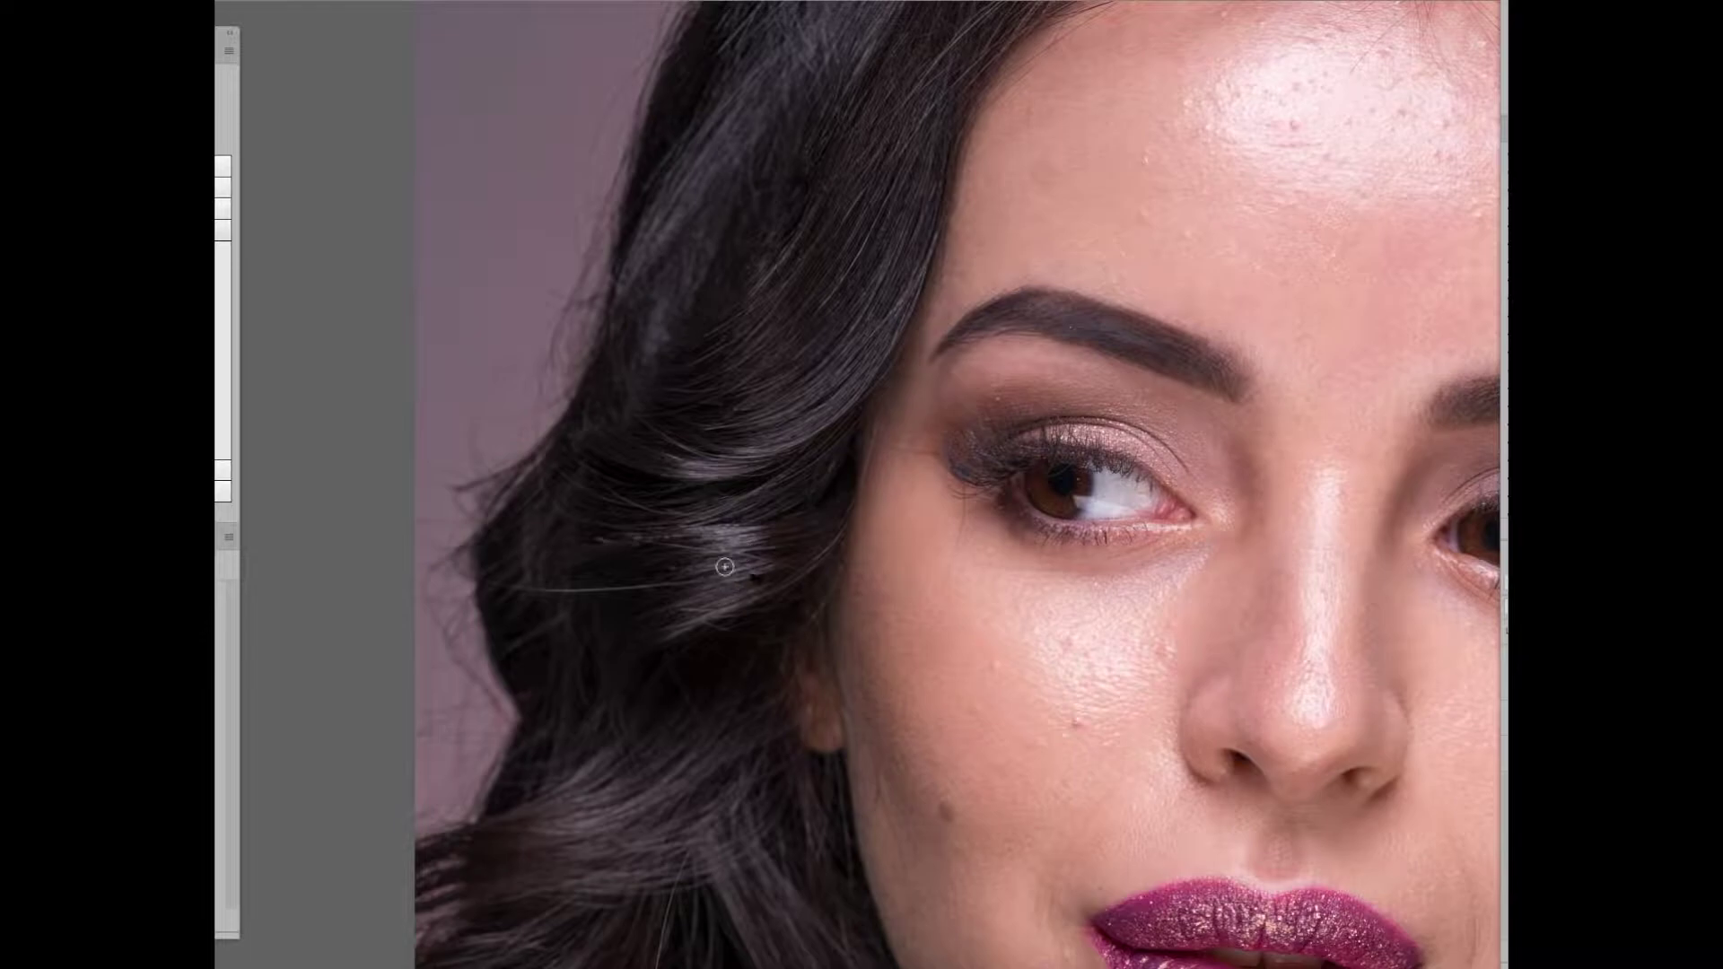
{"action": "scroll", "coordinate": [760, 579], "scroll_direction": "left", "scroll_amount": 3}
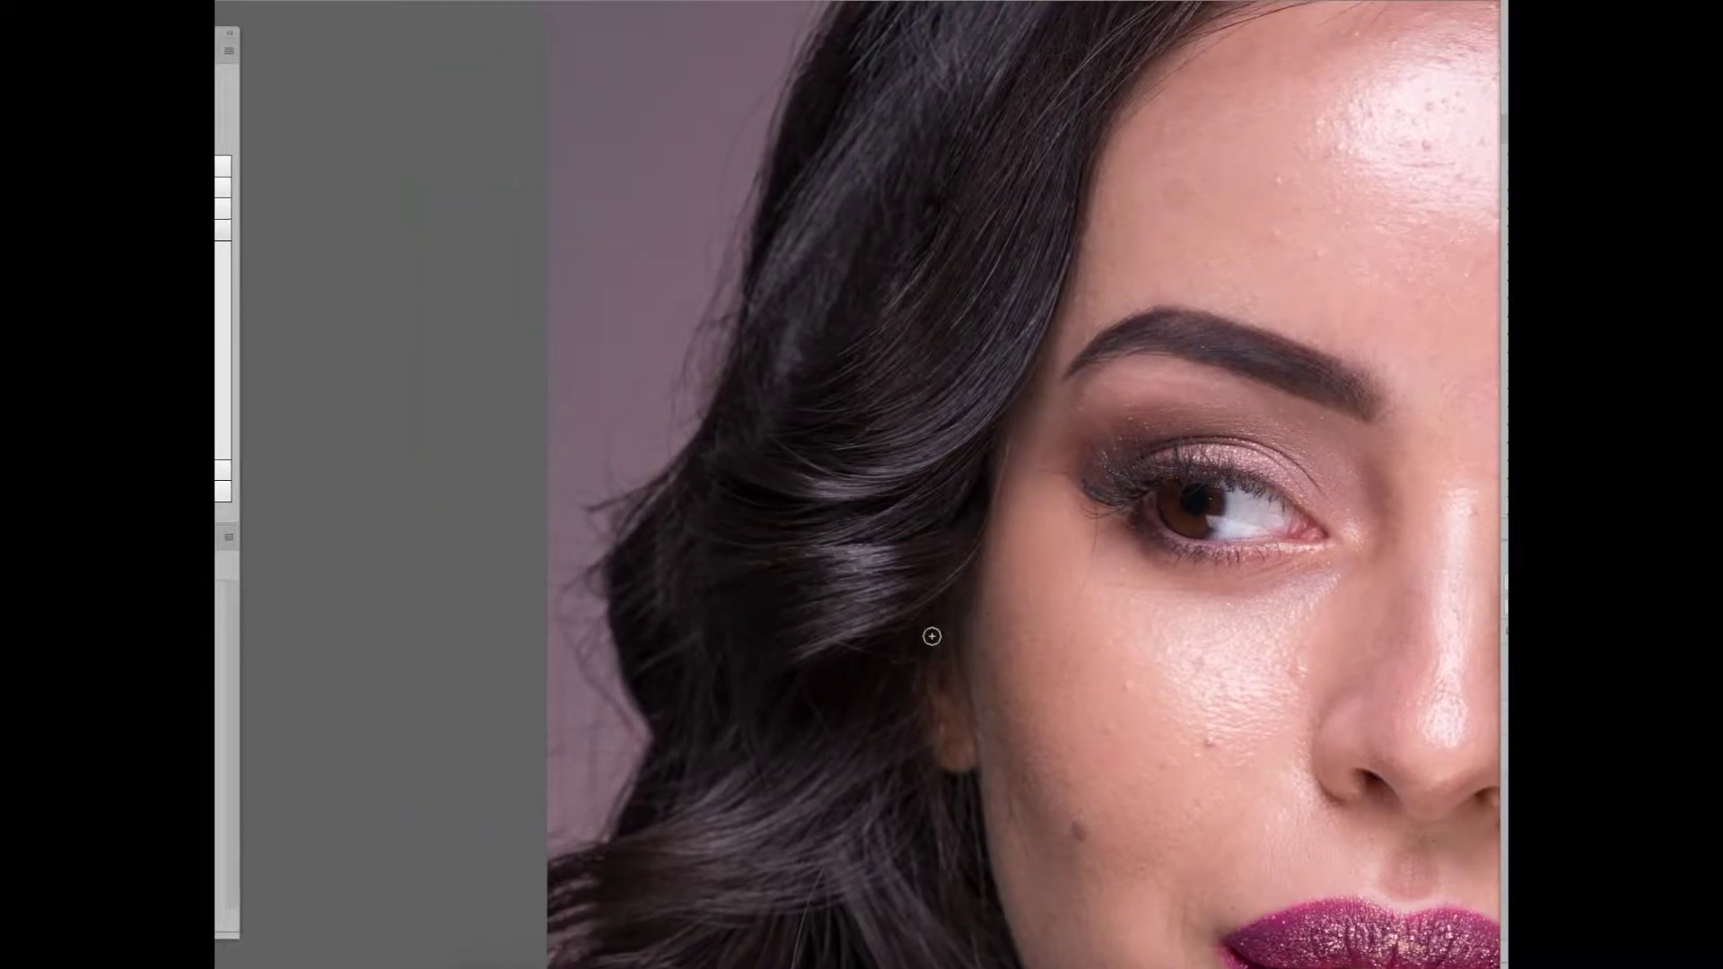
{"action": "scroll", "coordinate": [974, 577], "scroll_direction": "down", "scroll_amount": 3}
{"action": "scroll", "coordinate": [1016, 539], "scroll_direction": "down", "scroll_amount": 5}
{"action": "scroll", "coordinate": [901, 500], "scroll_direction": "down", "scroll_amount": 3}
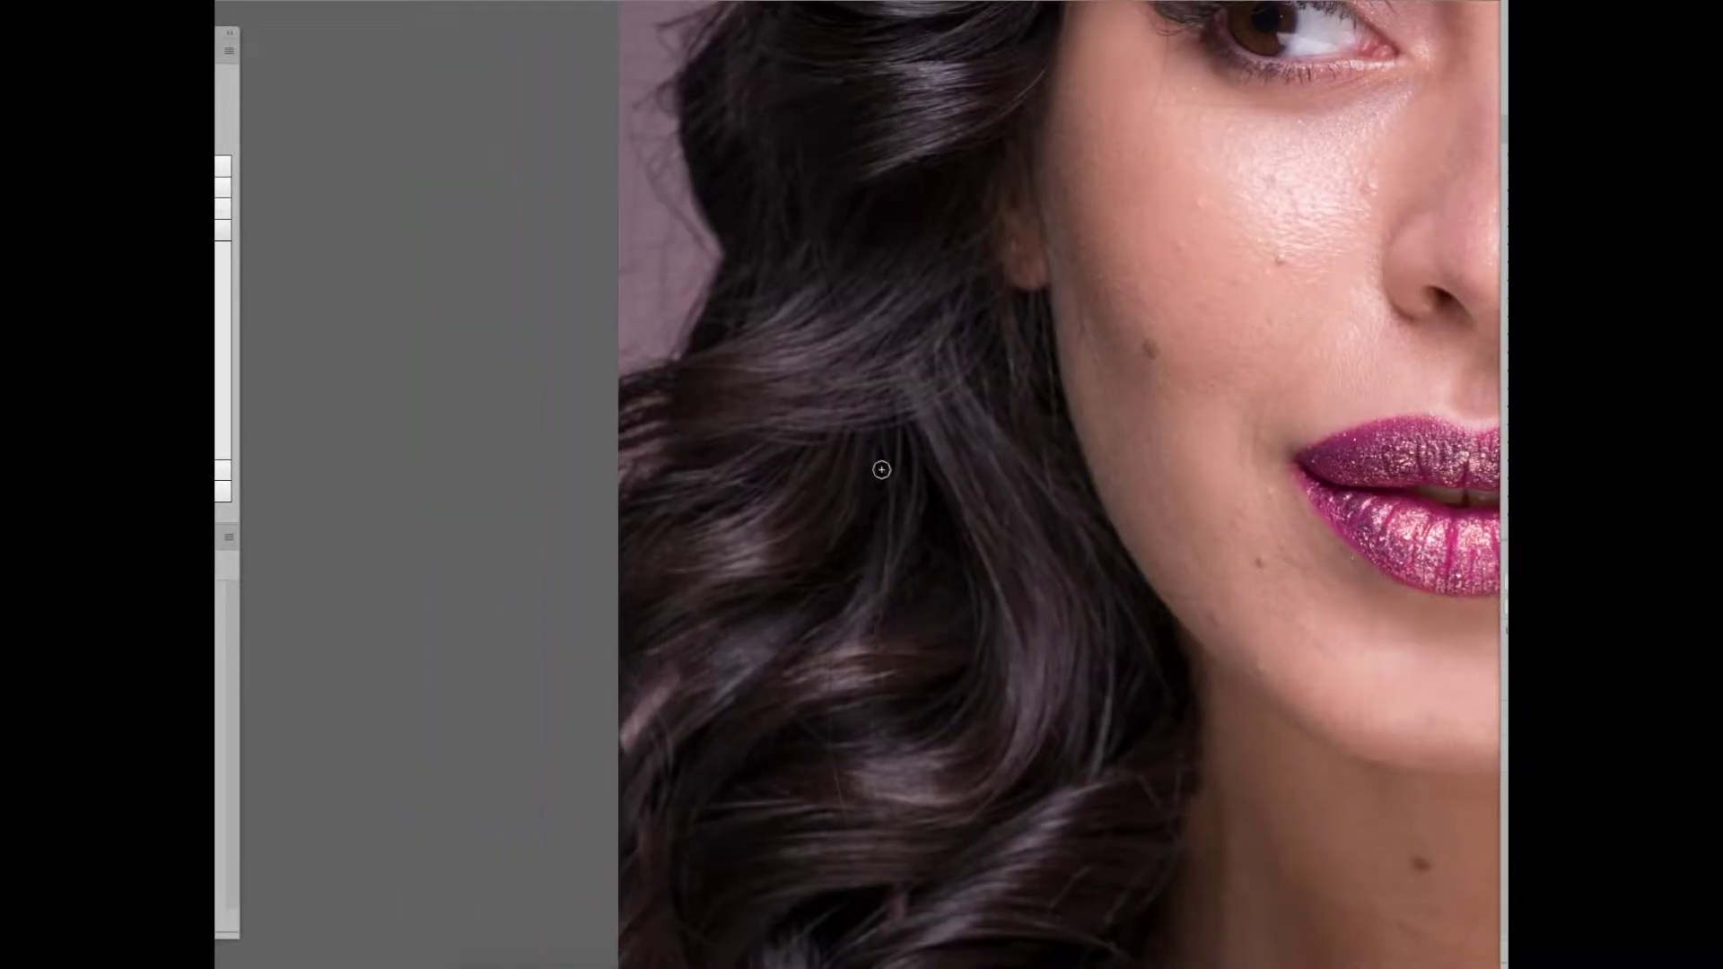
{"action": "scroll", "coordinate": [845, 575], "scroll_direction": "down", "scroll_amount": 4}
{"action": "scroll", "coordinate": [791, 531], "scroll_direction": "down", "scroll_amount": 2}
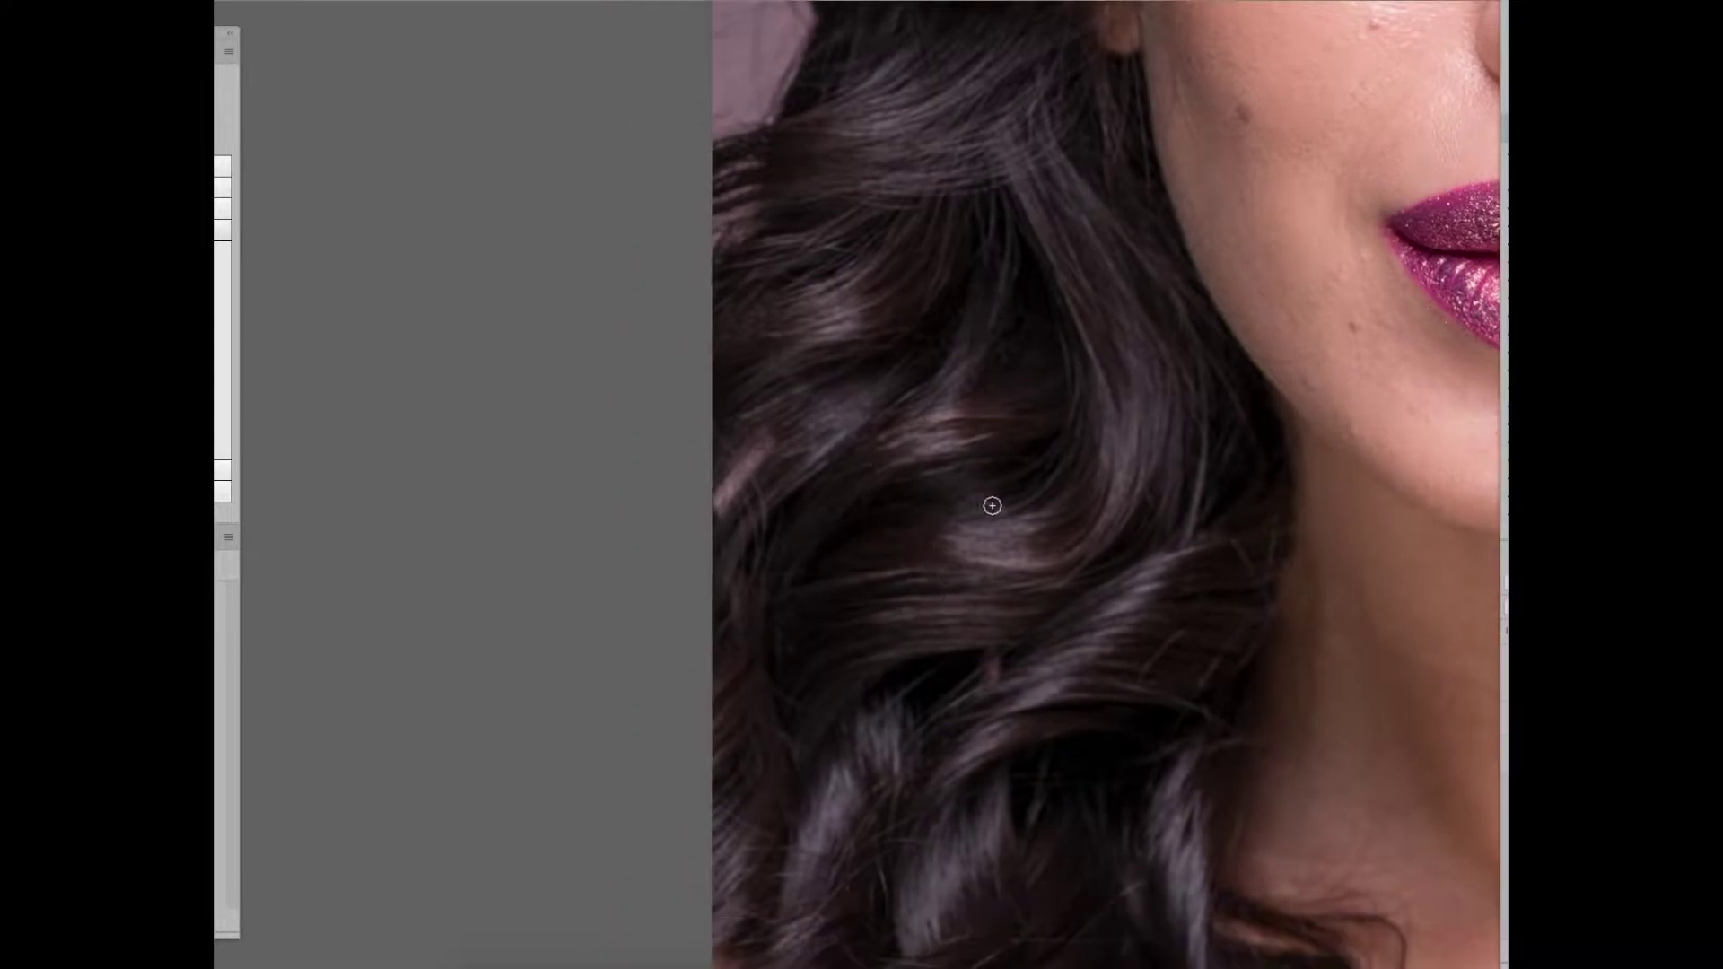
{"action": "scroll", "coordinate": [994, 500], "scroll_direction": "right", "scroll_amount": 3}
{"action": "scroll", "coordinate": [1074, 566], "scroll_direction": "down", "scroll_amount": 3}
{"action": "scroll", "coordinate": [928, 481], "scroll_direction": "down", "scroll_amount": 1}
{"action": "scroll", "coordinate": [906, 520], "scroll_direction": "down", "scroll_amount": 3}
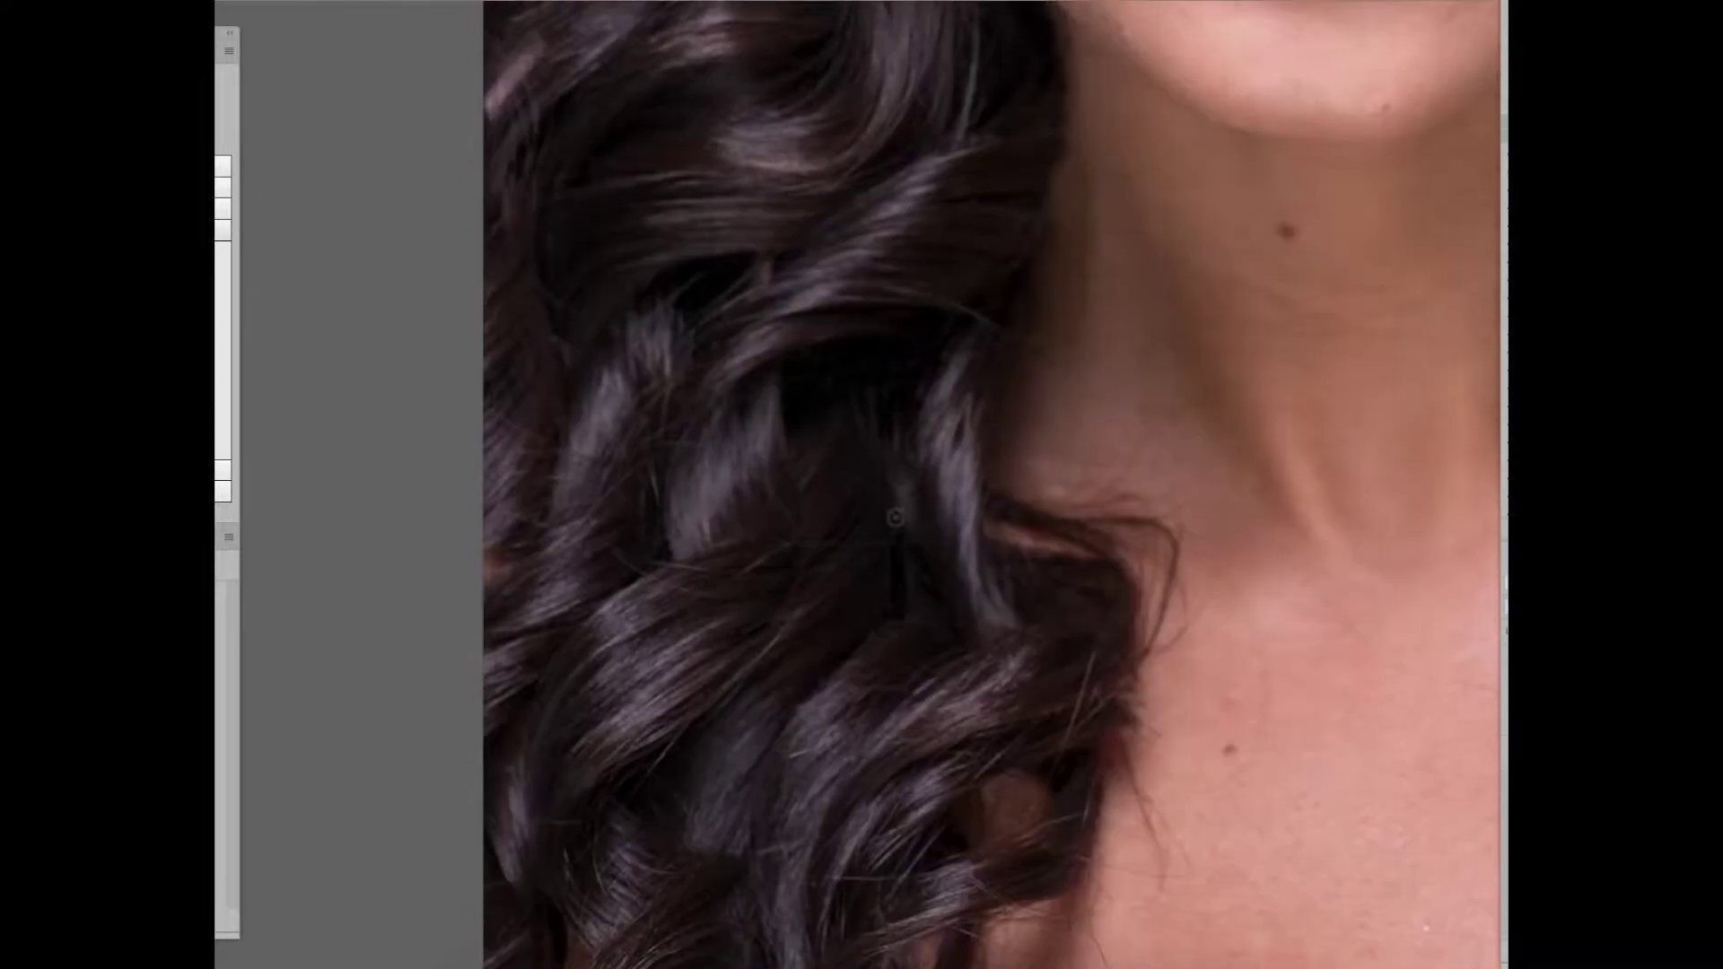
{"action": "scroll", "coordinate": [902, 516], "scroll_direction": "left", "scroll_amount": 3}
{"action": "scroll", "coordinate": [650, 512], "scroll_direction": "right", "scroll_amount": 3}
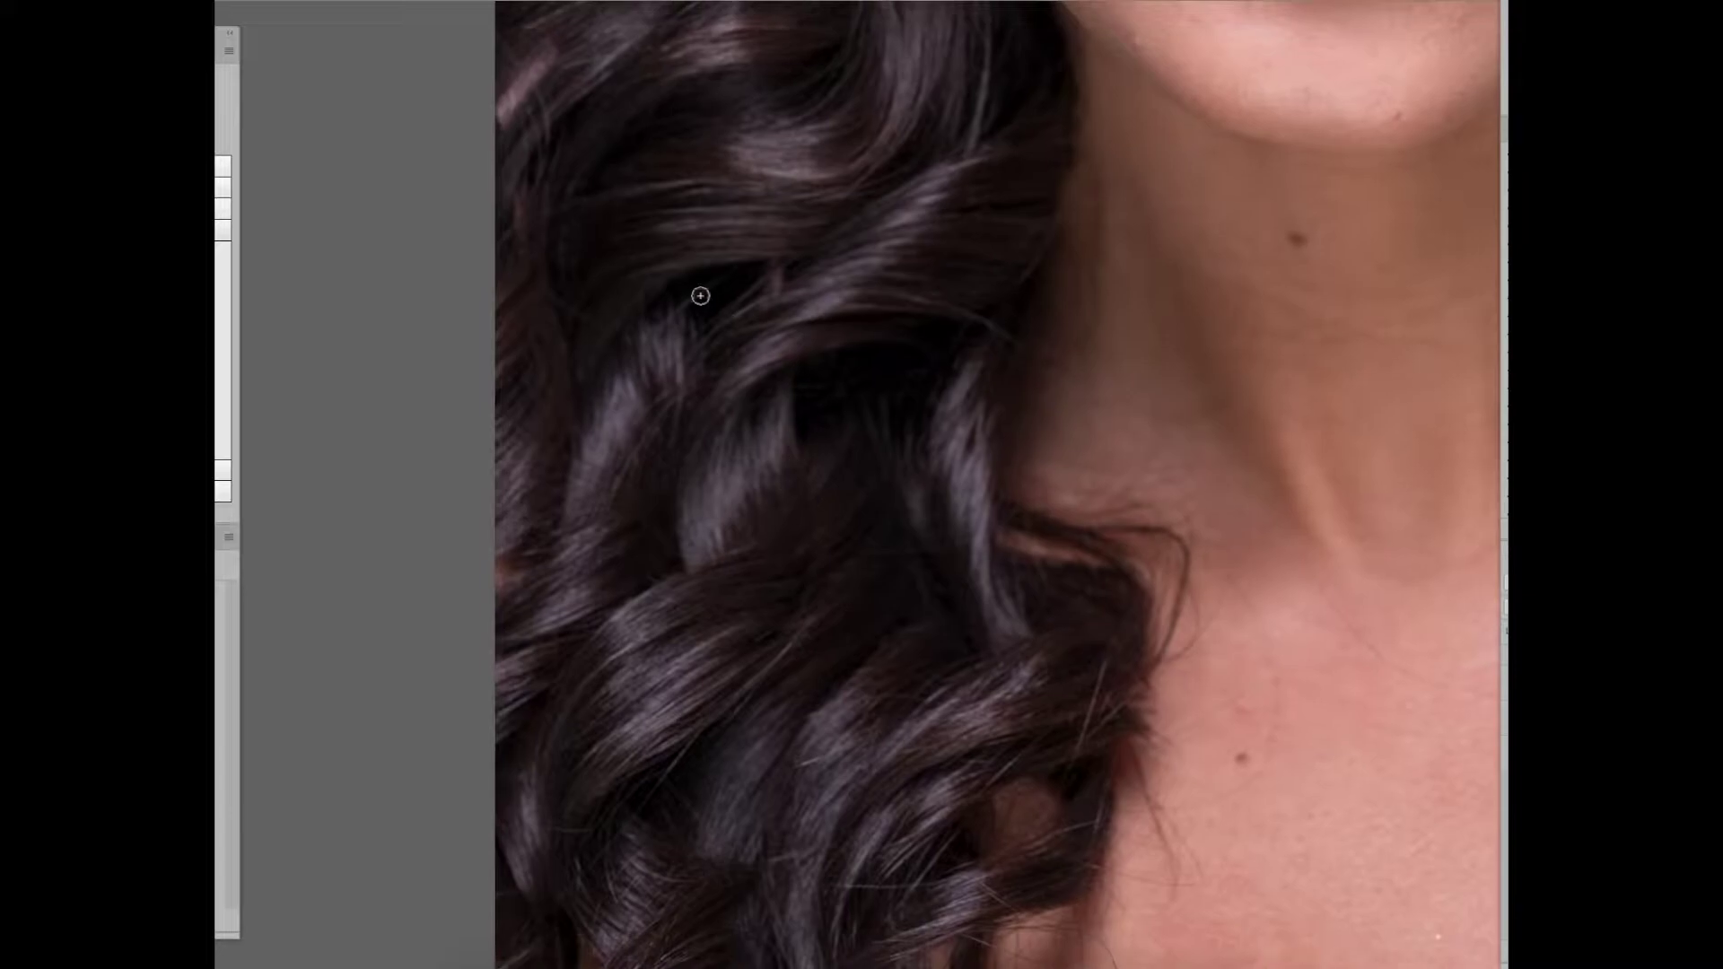
{"action": "scroll", "coordinate": [1039, 482], "scroll_direction": "down", "scroll_amount": 5}
{"action": "scroll", "coordinate": [1039, 482], "scroll_direction": "right", "scroll_amount": 2}
{"action": "scroll", "coordinate": [730, 532], "scroll_direction": "left", "scroll_amount": 3}
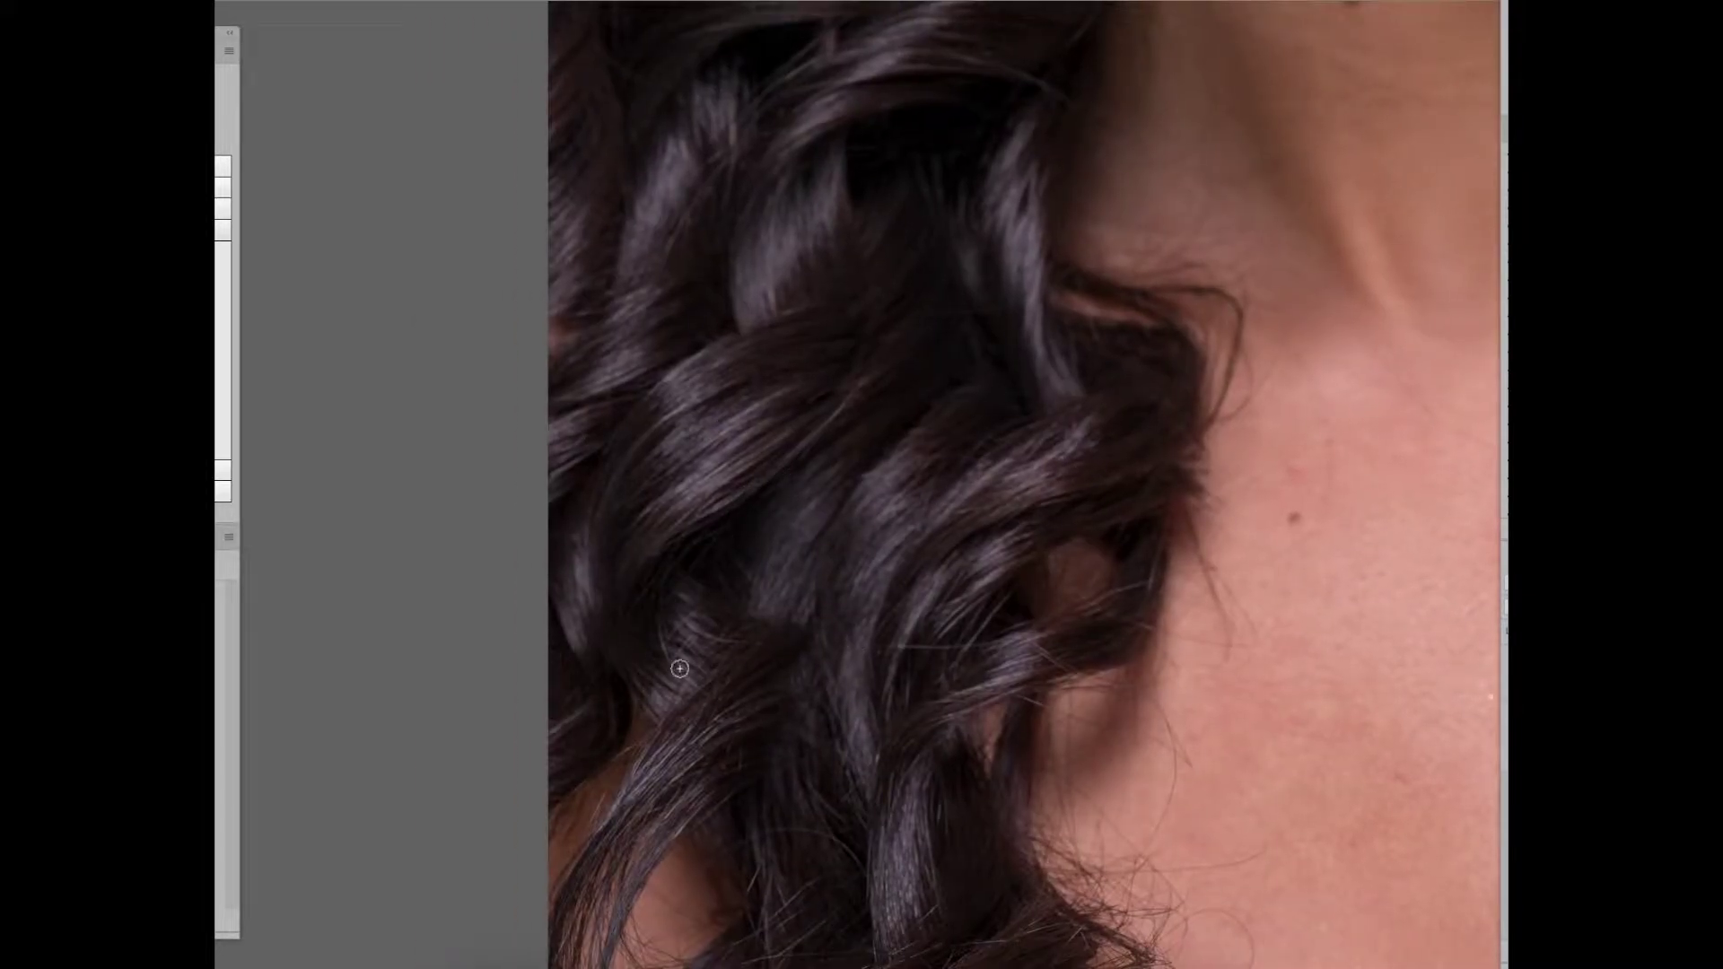
{"action": "scroll", "coordinate": [780, 594], "scroll_direction": "up", "scroll_amount": 2}
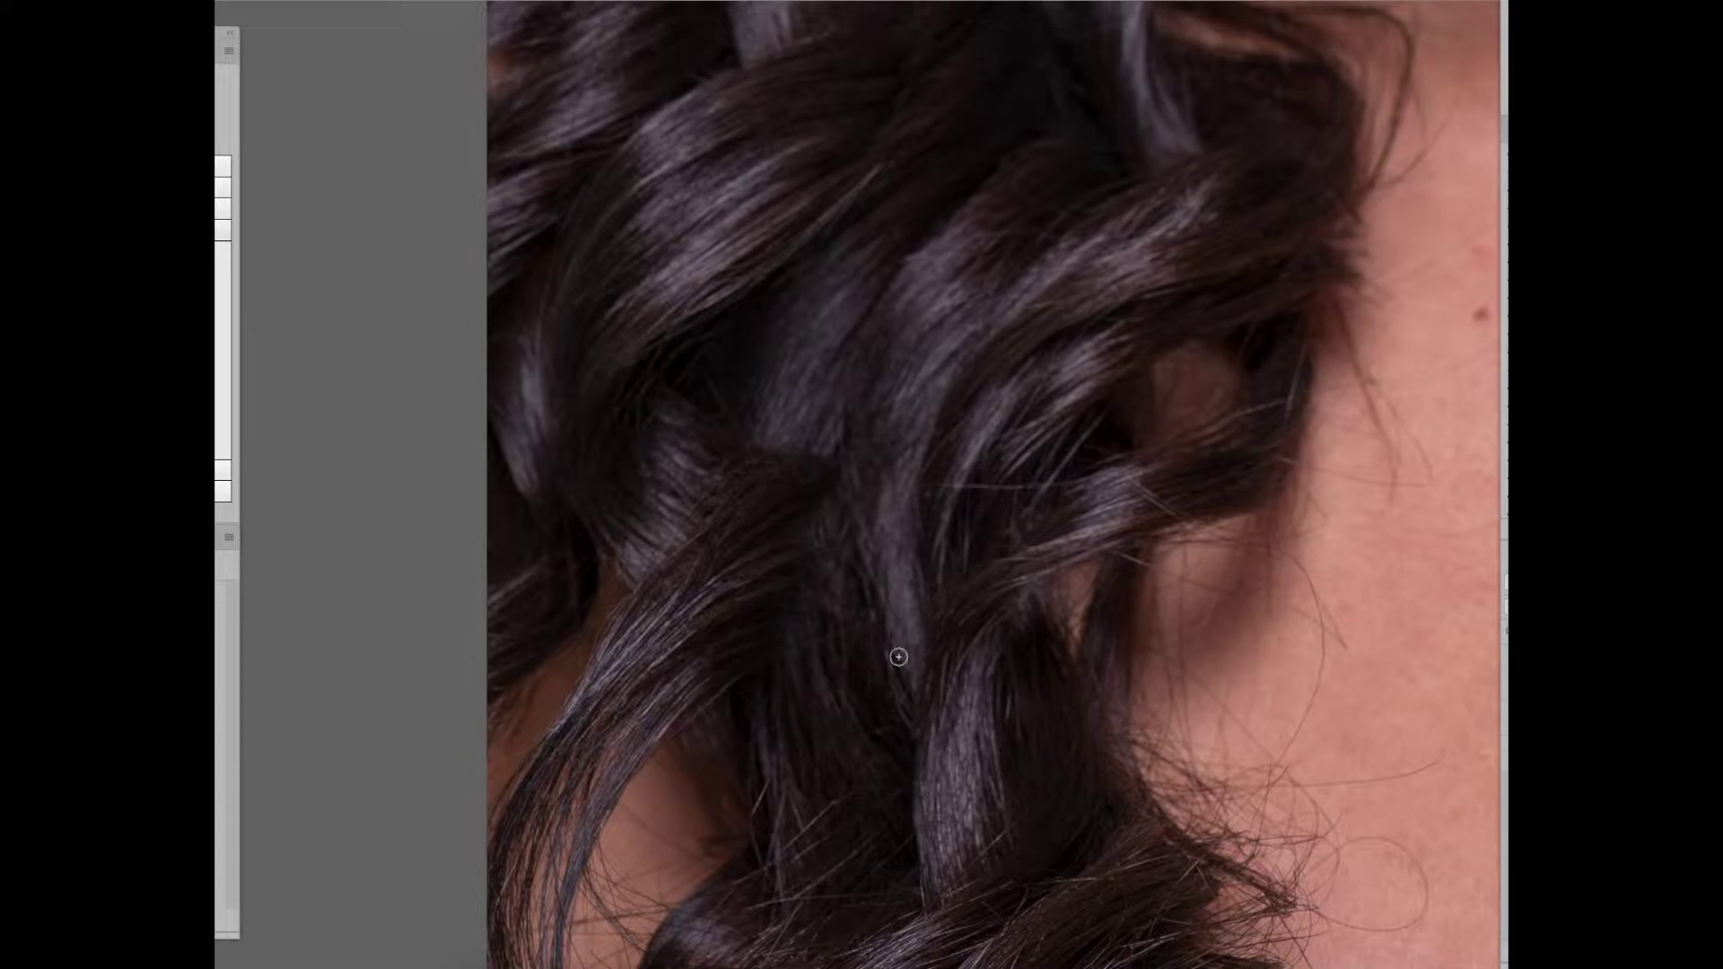
{"action": "scroll", "coordinate": [924, 632], "scroll_direction": "down", "scroll_amount": 5}
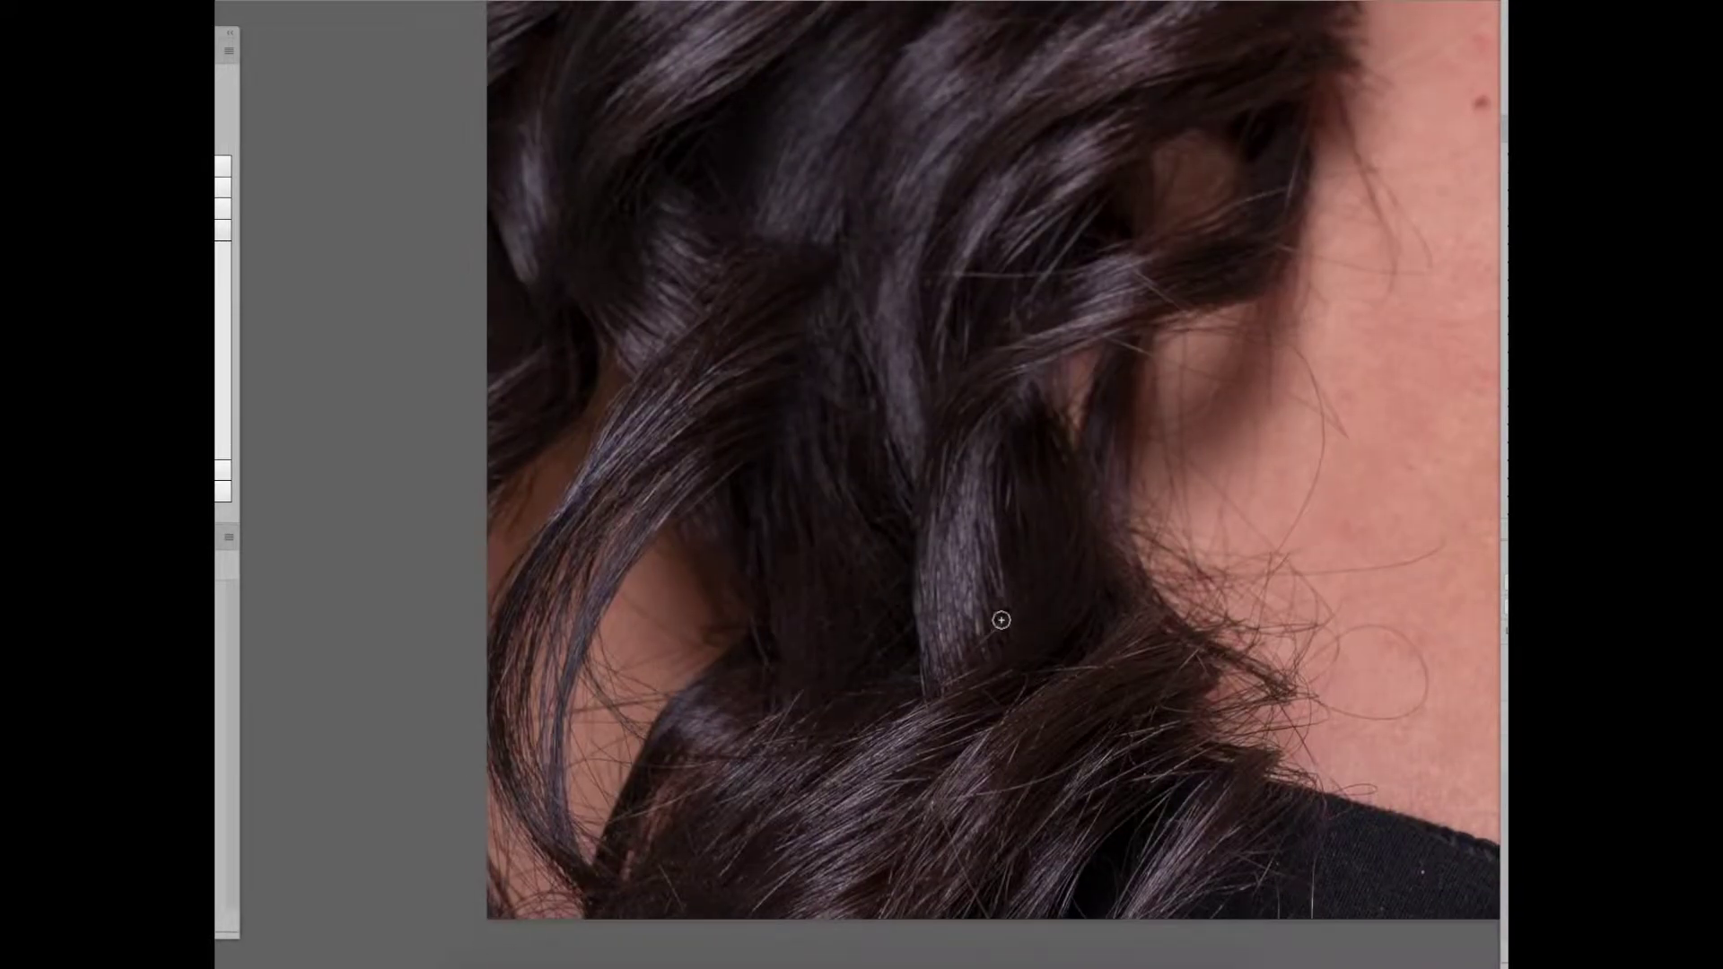
{"action": "scroll", "coordinate": [1008, 616], "scroll_direction": "down", "scroll_amount": 3}
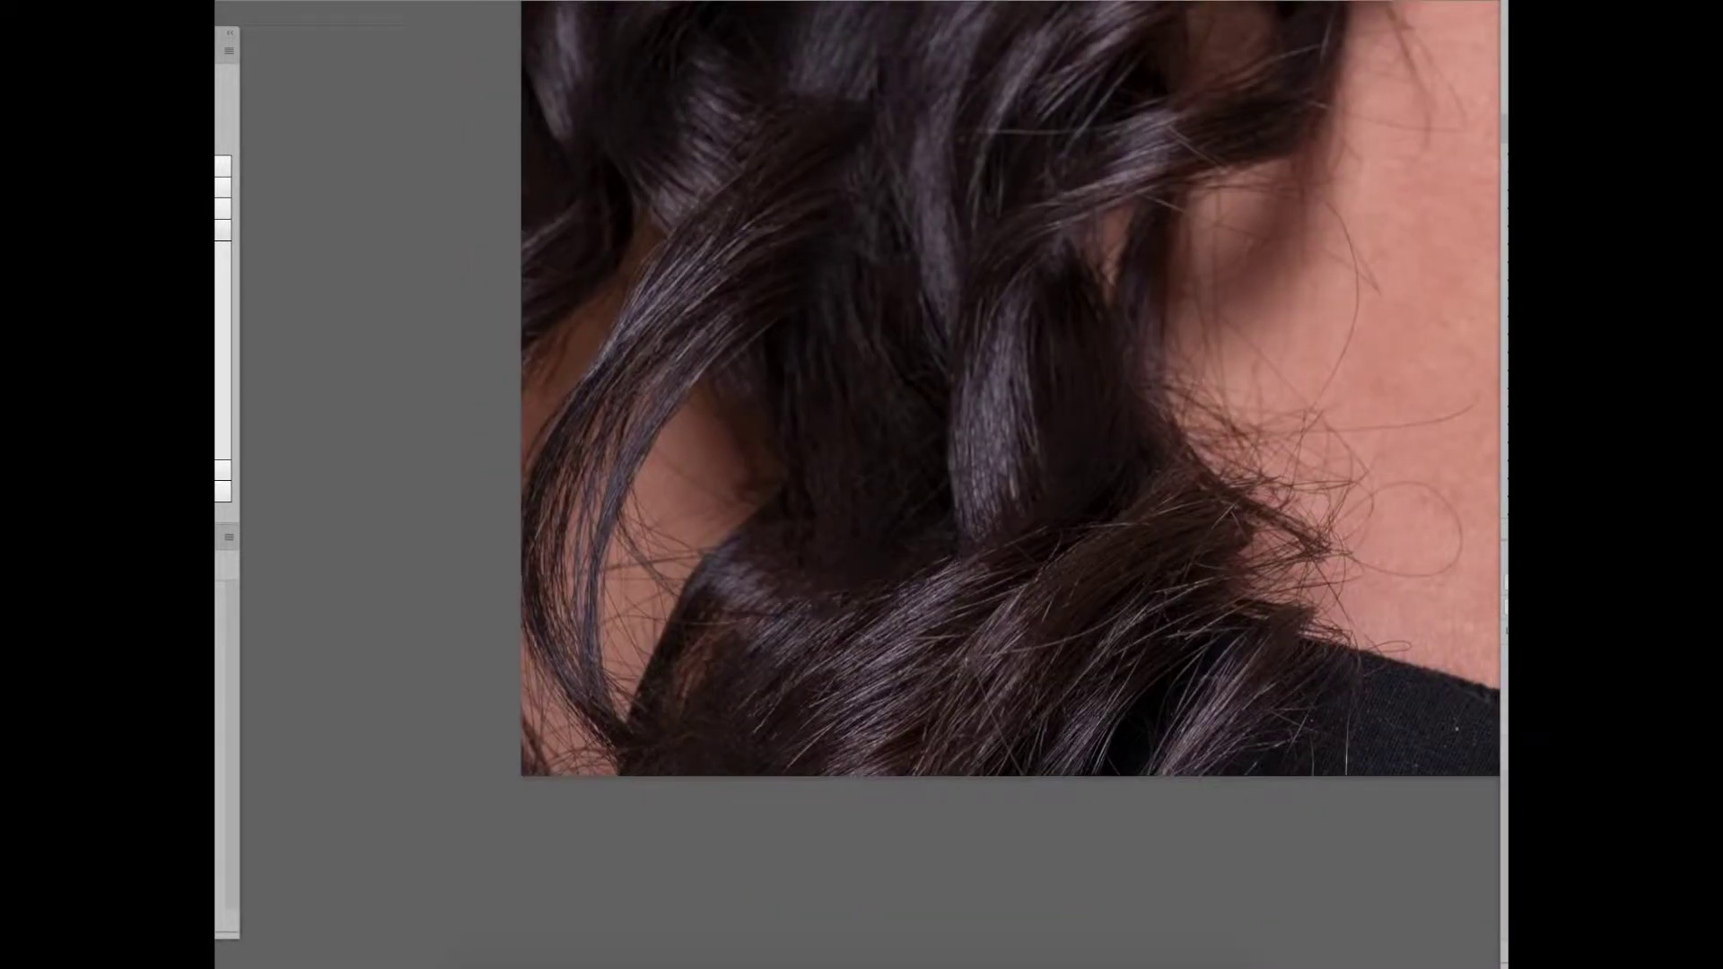
{"action": "scroll", "coordinate": [991, 539], "scroll_direction": "down", "scroll_amount": 2}
{"action": "scroll", "coordinate": [992, 539], "scroll_direction": "right", "scroll_amount": 3}
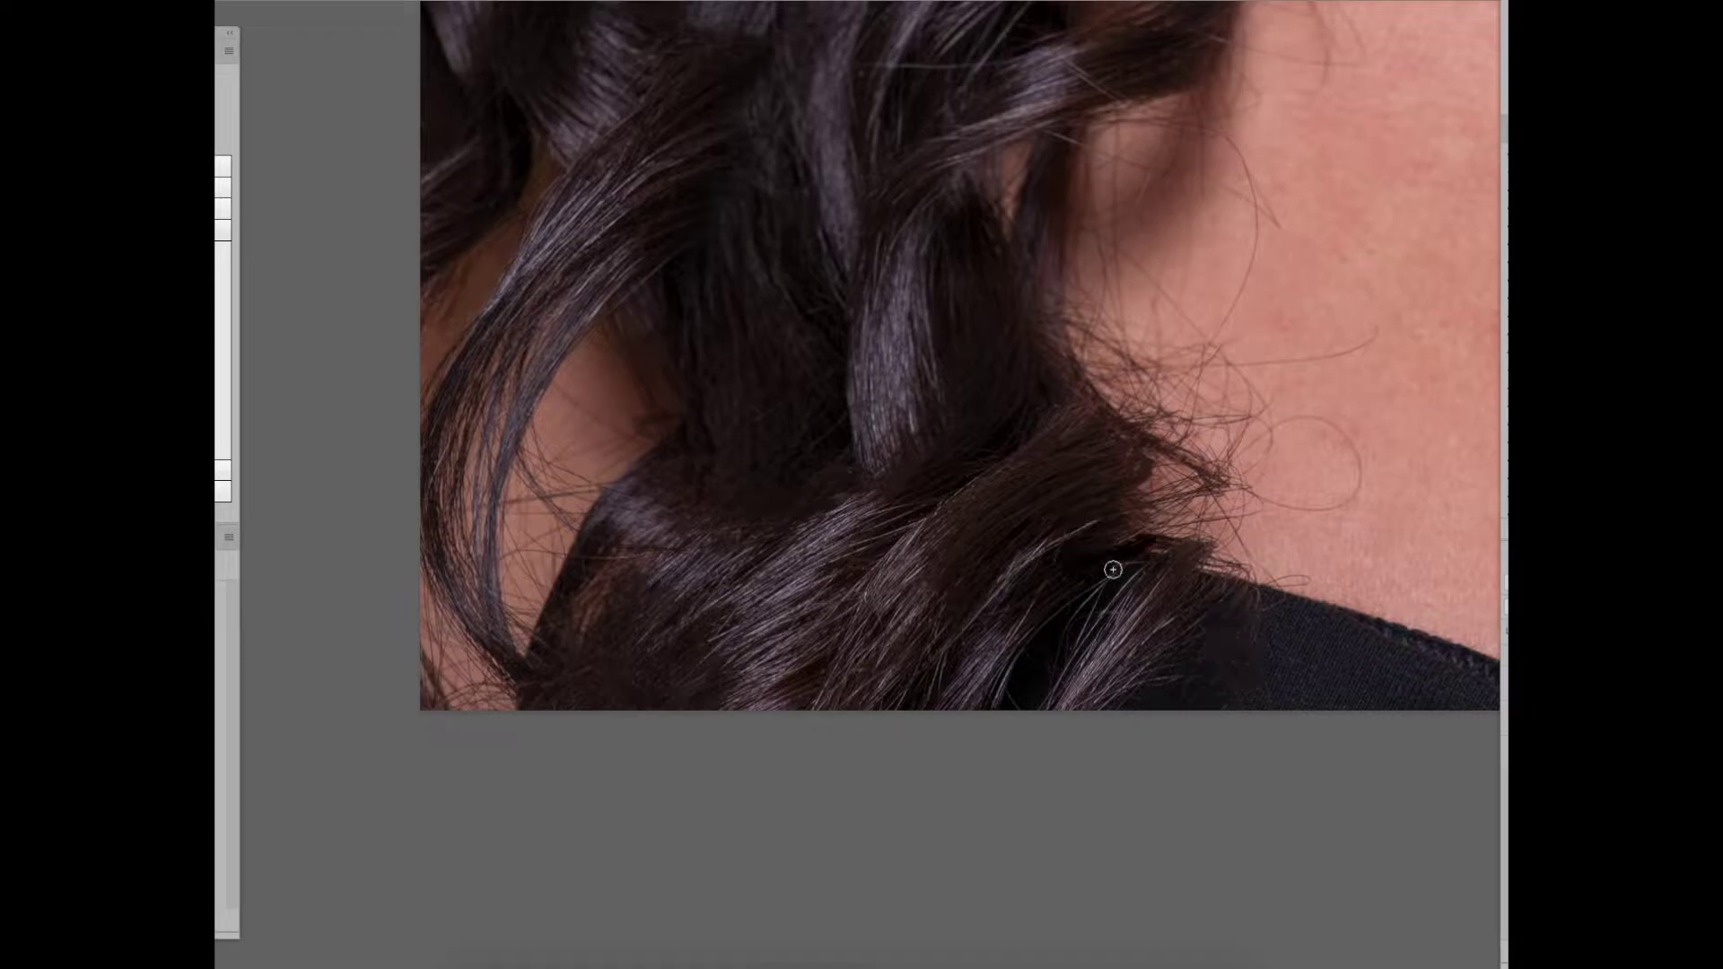
{"action": "left_click_drag", "start_coordinate": [1277, 573], "coordinate": [1006, 706]}
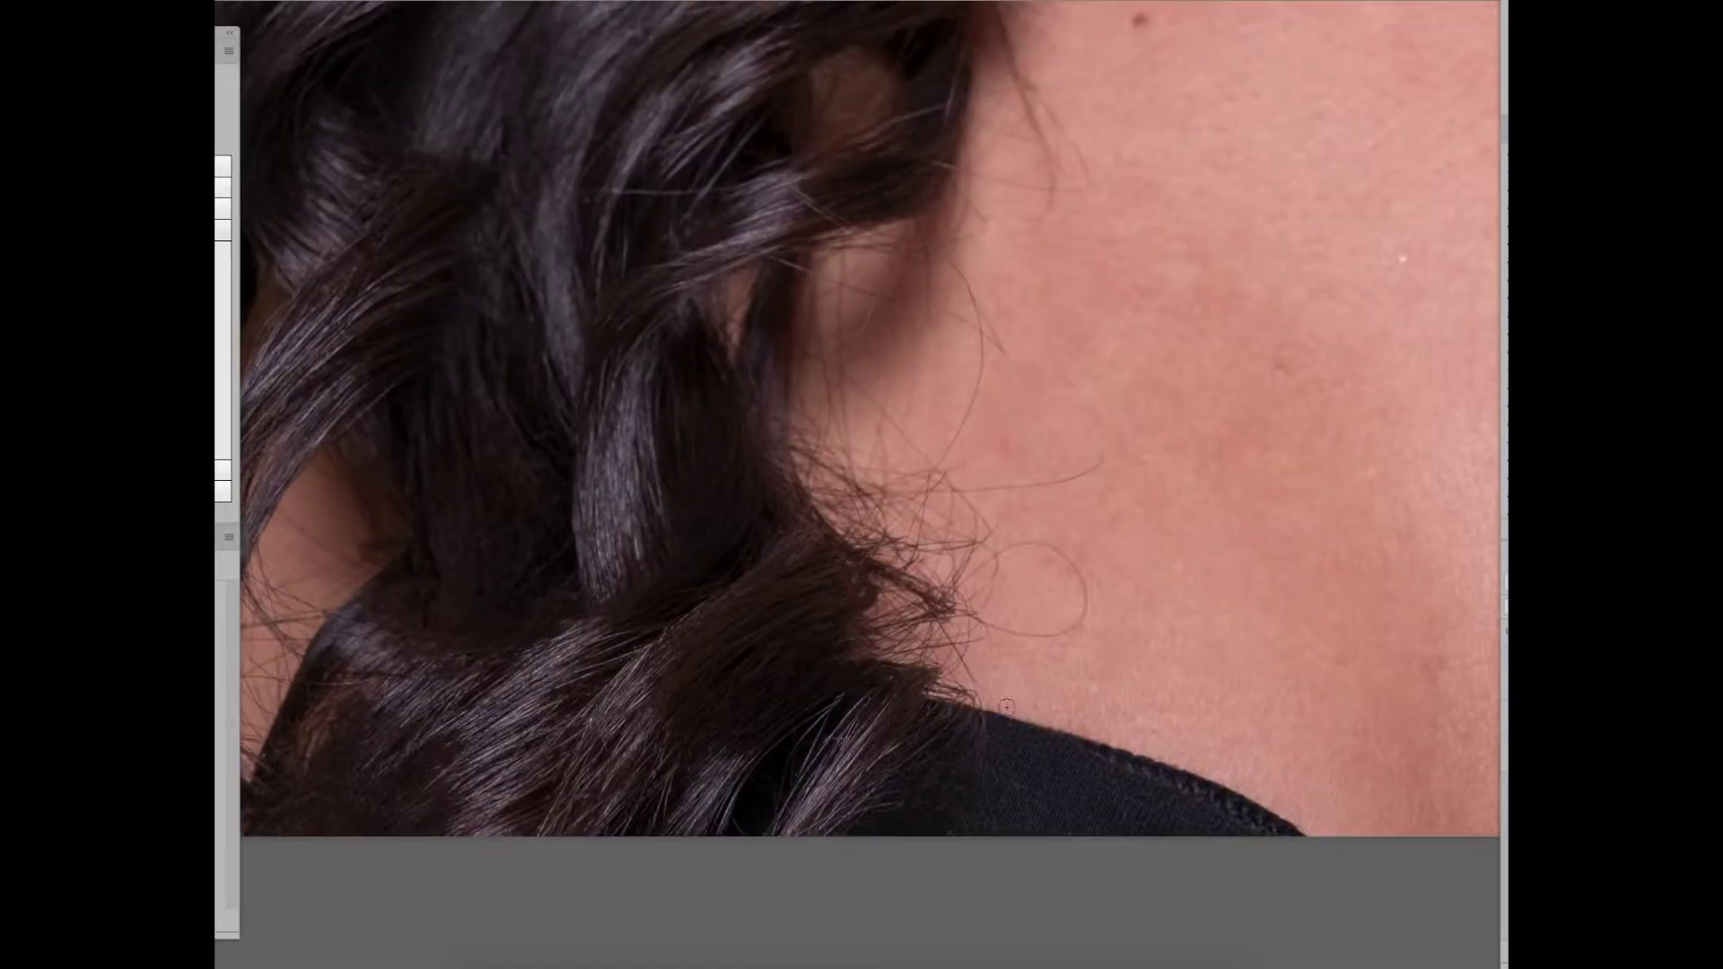
Step: Zoom in and warp a stray hair strand near the shoulder
{"action": "scroll", "coordinate": [1042, 610], "scroll_direction": "up", "scroll_amount": 2}
{"action": "scroll", "coordinate": [1036, 633], "scroll_direction": "up", "scroll_amount": 2}
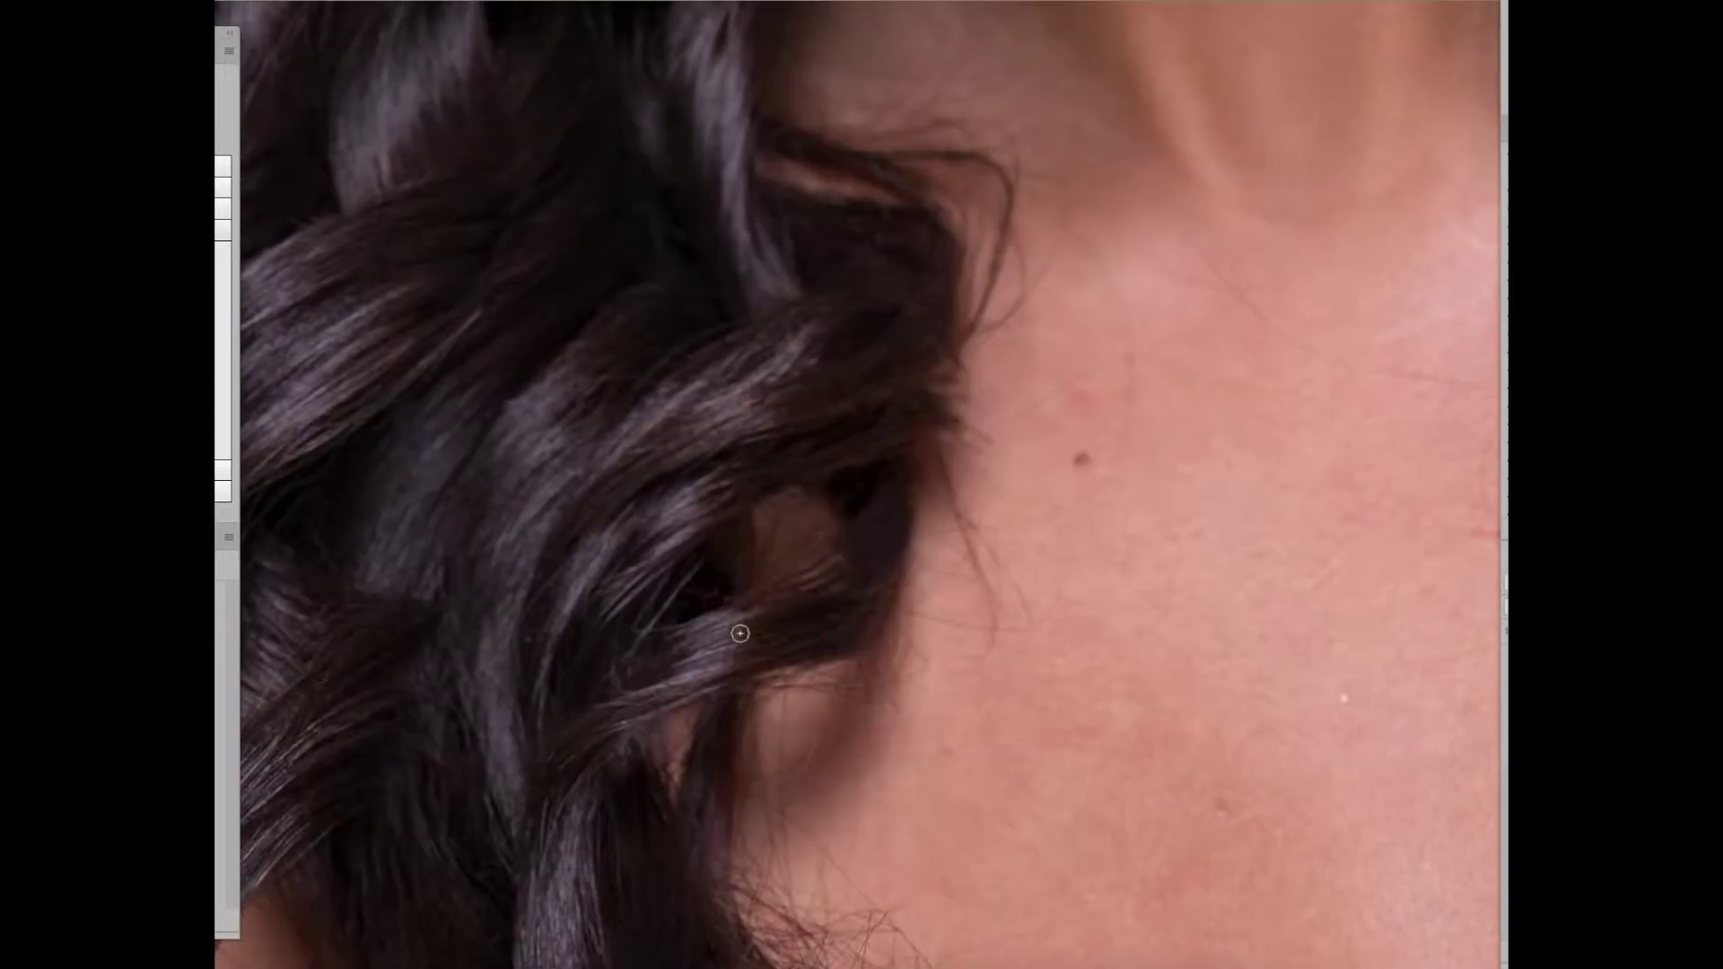
{"action": "left_click_drag", "start_coordinate": [910, 610], "coordinate": [966, 623]}
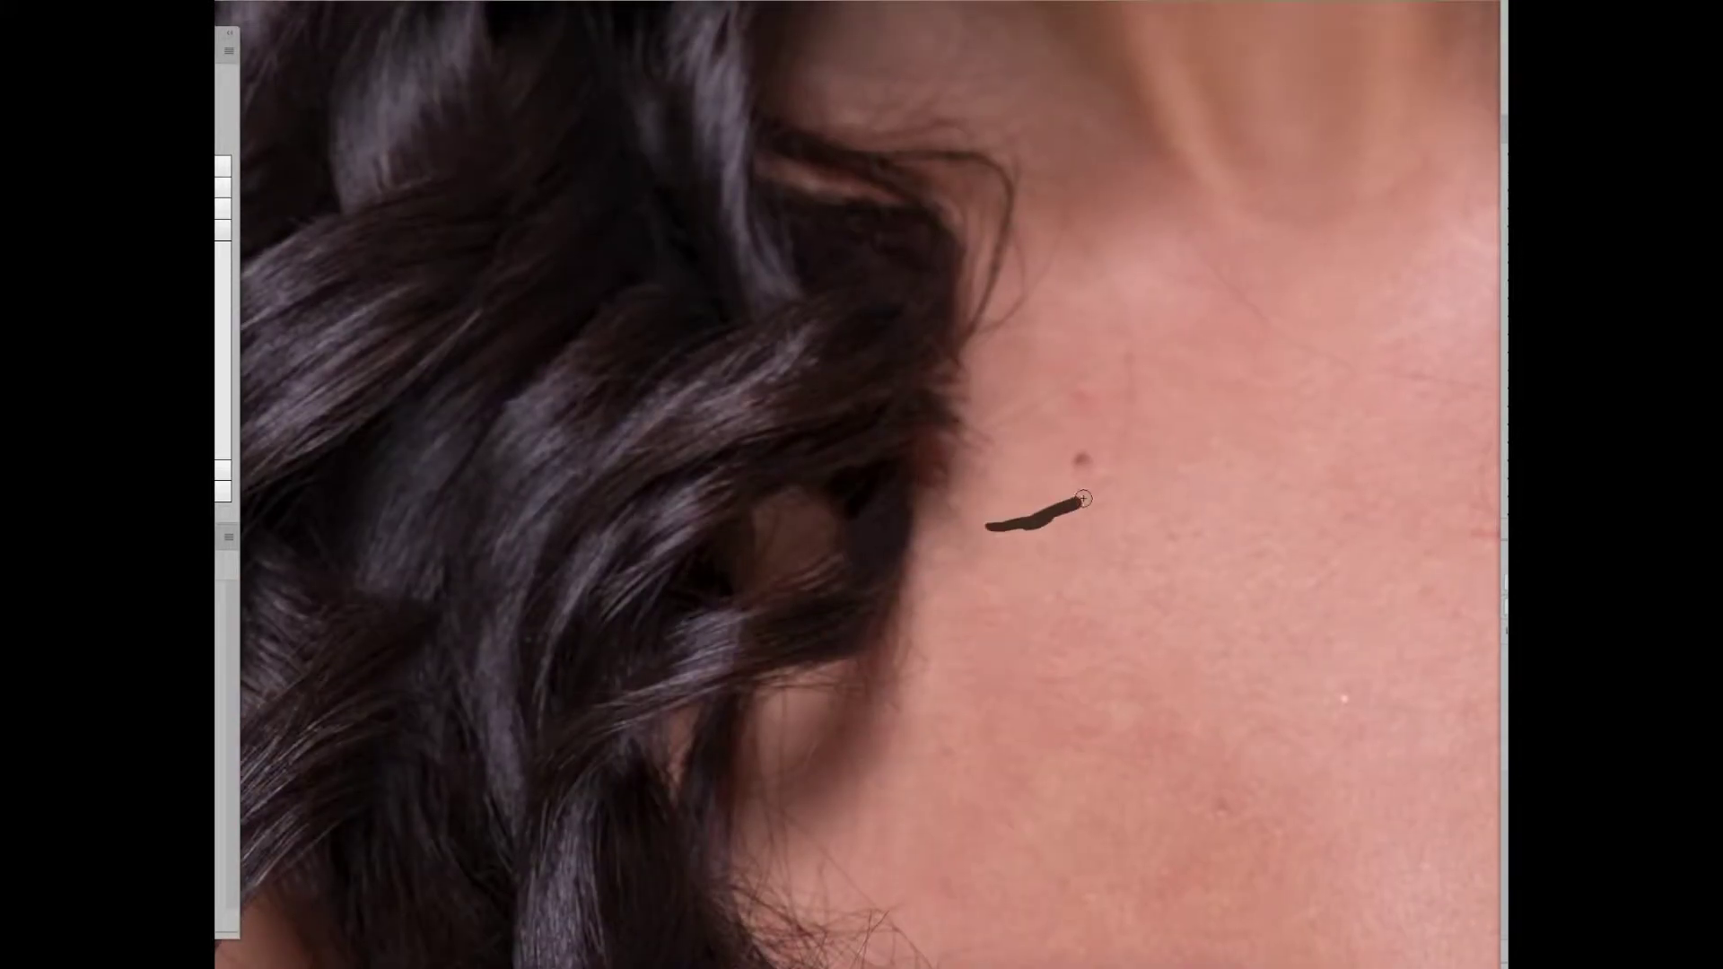
{"action": "scroll", "coordinate": [987, 628], "scroll_direction": "up", "scroll_amount": 2}
{"action": "scroll", "coordinate": [994, 648], "scroll_direction": "up", "scroll_amount": 1}
Step: Zoom in and out to review the warped strands around the neck and collarbone
{"action": "scroll", "coordinate": [825, 501], "scroll_direction": "up", "scroll_amount": 2}
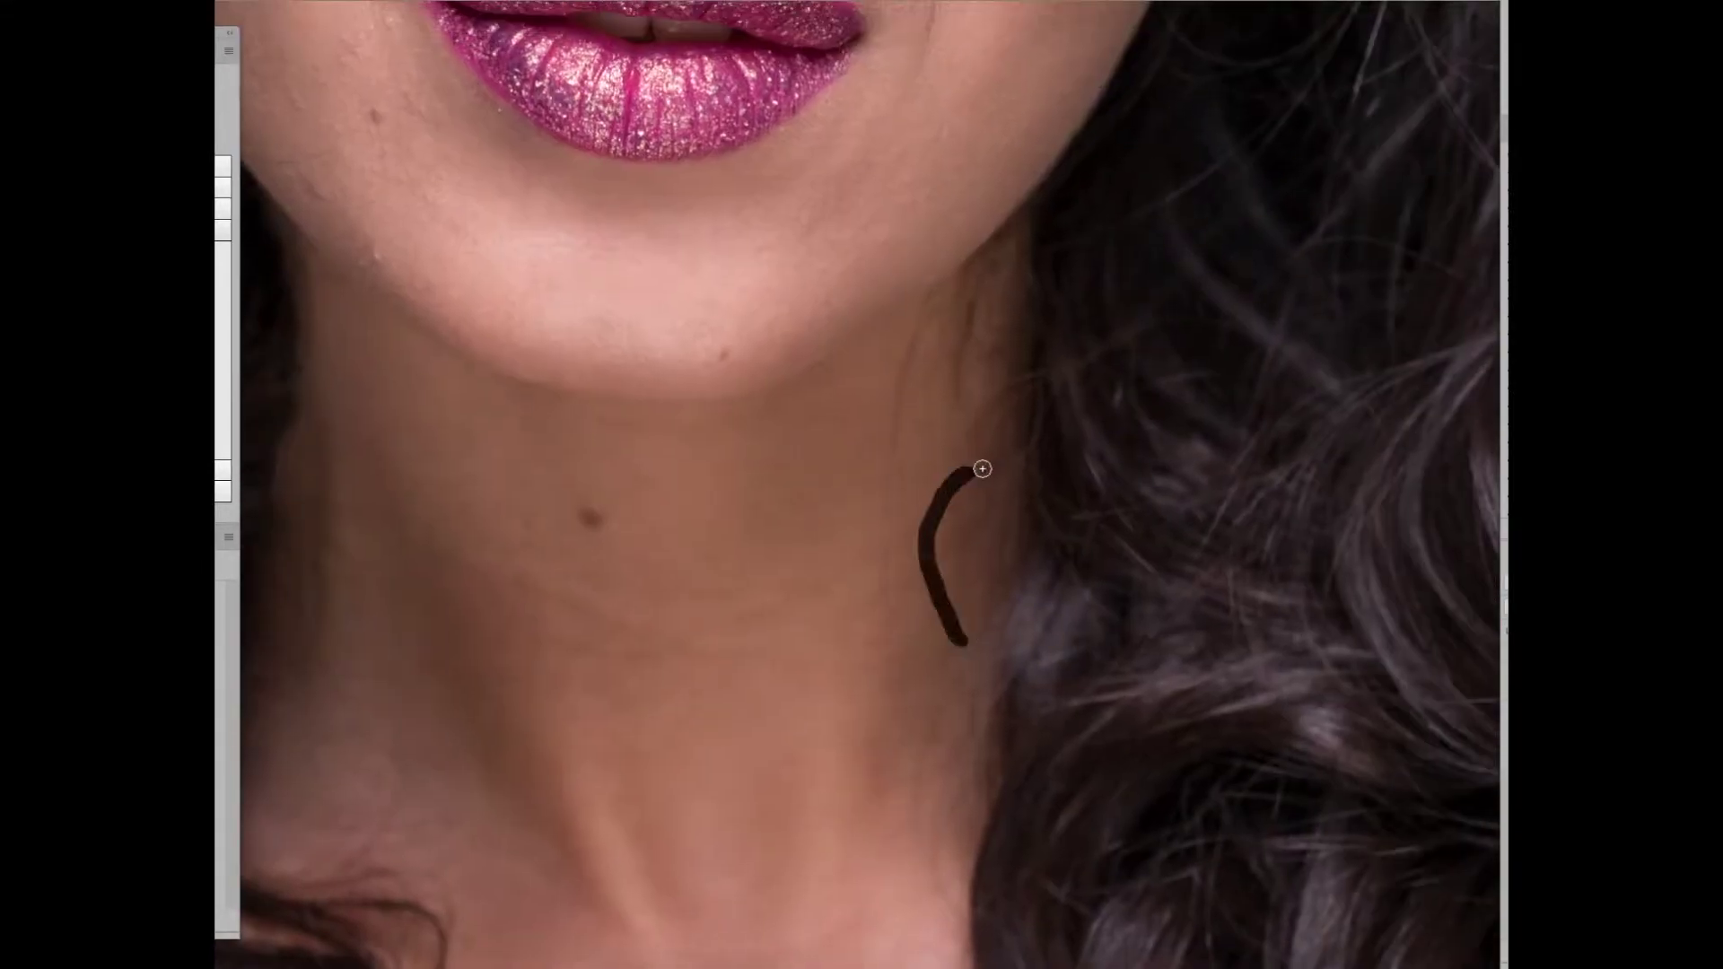
{"action": "scroll", "coordinate": [950, 481], "scroll_direction": "down", "scroll_amount": 3}
{"action": "scroll", "coordinate": [1030, 616], "scroll_direction": "down", "scroll_amount": 3}
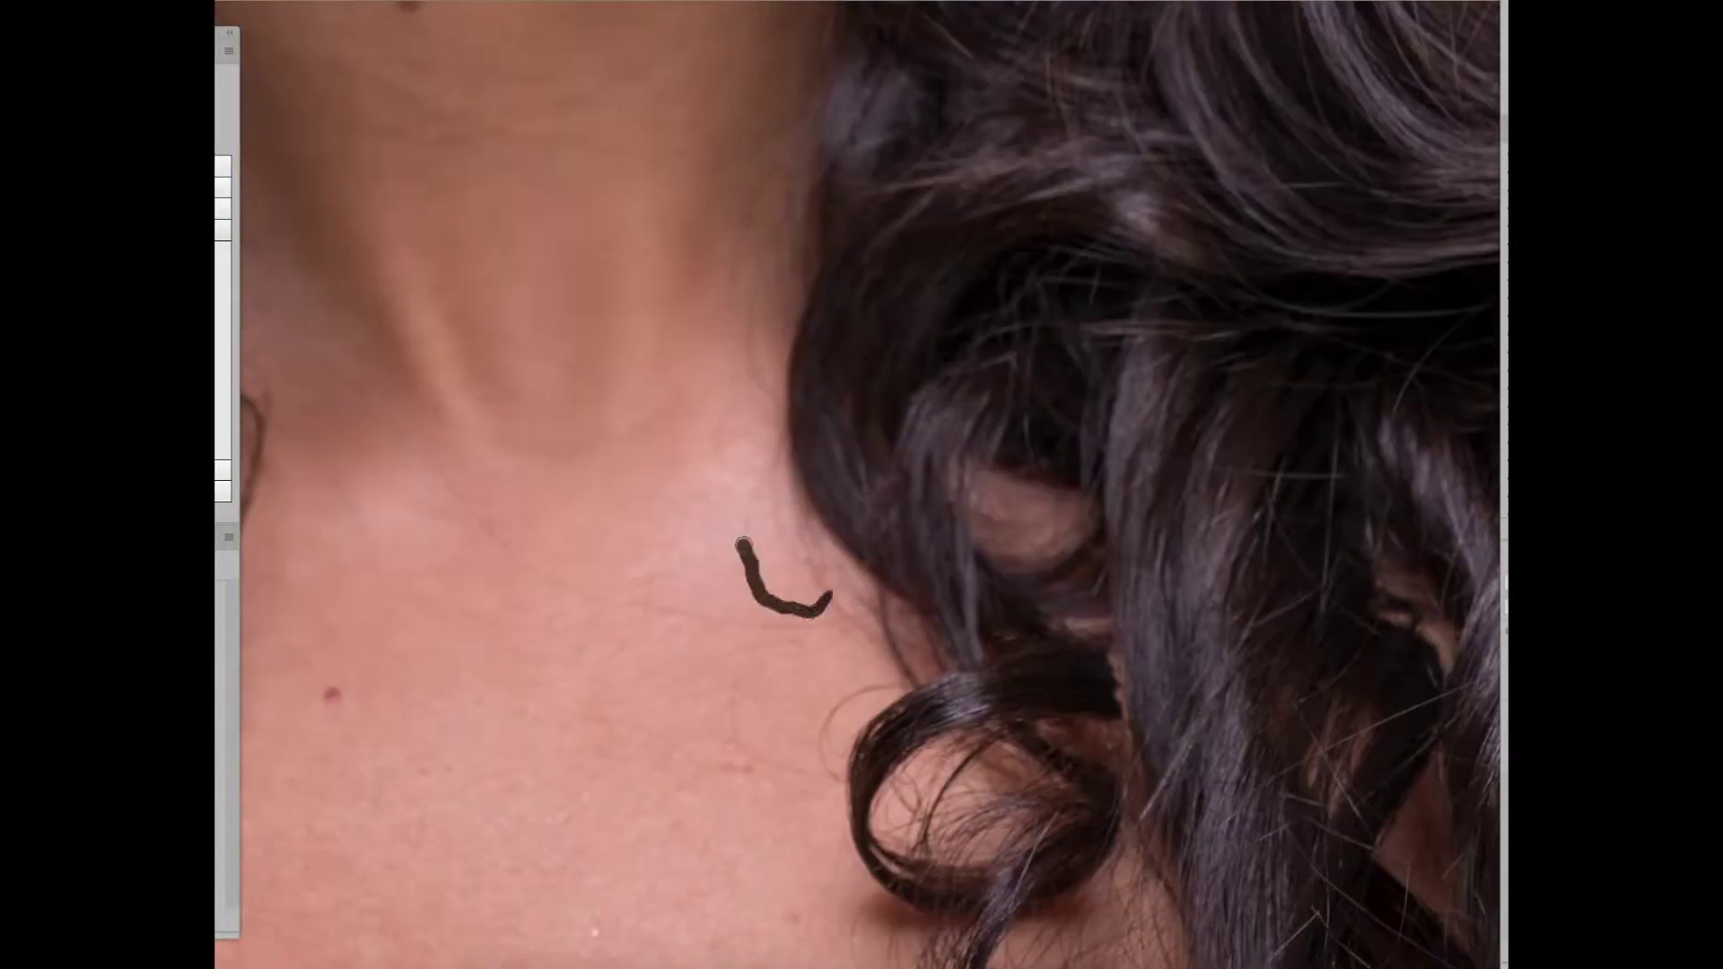
{"action": "scroll", "coordinate": [934, 664], "scroll_direction": "down", "scroll_amount": 3}
{"action": "scroll", "coordinate": [812, 602], "scroll_direction": "down", "scroll_amount": 3}
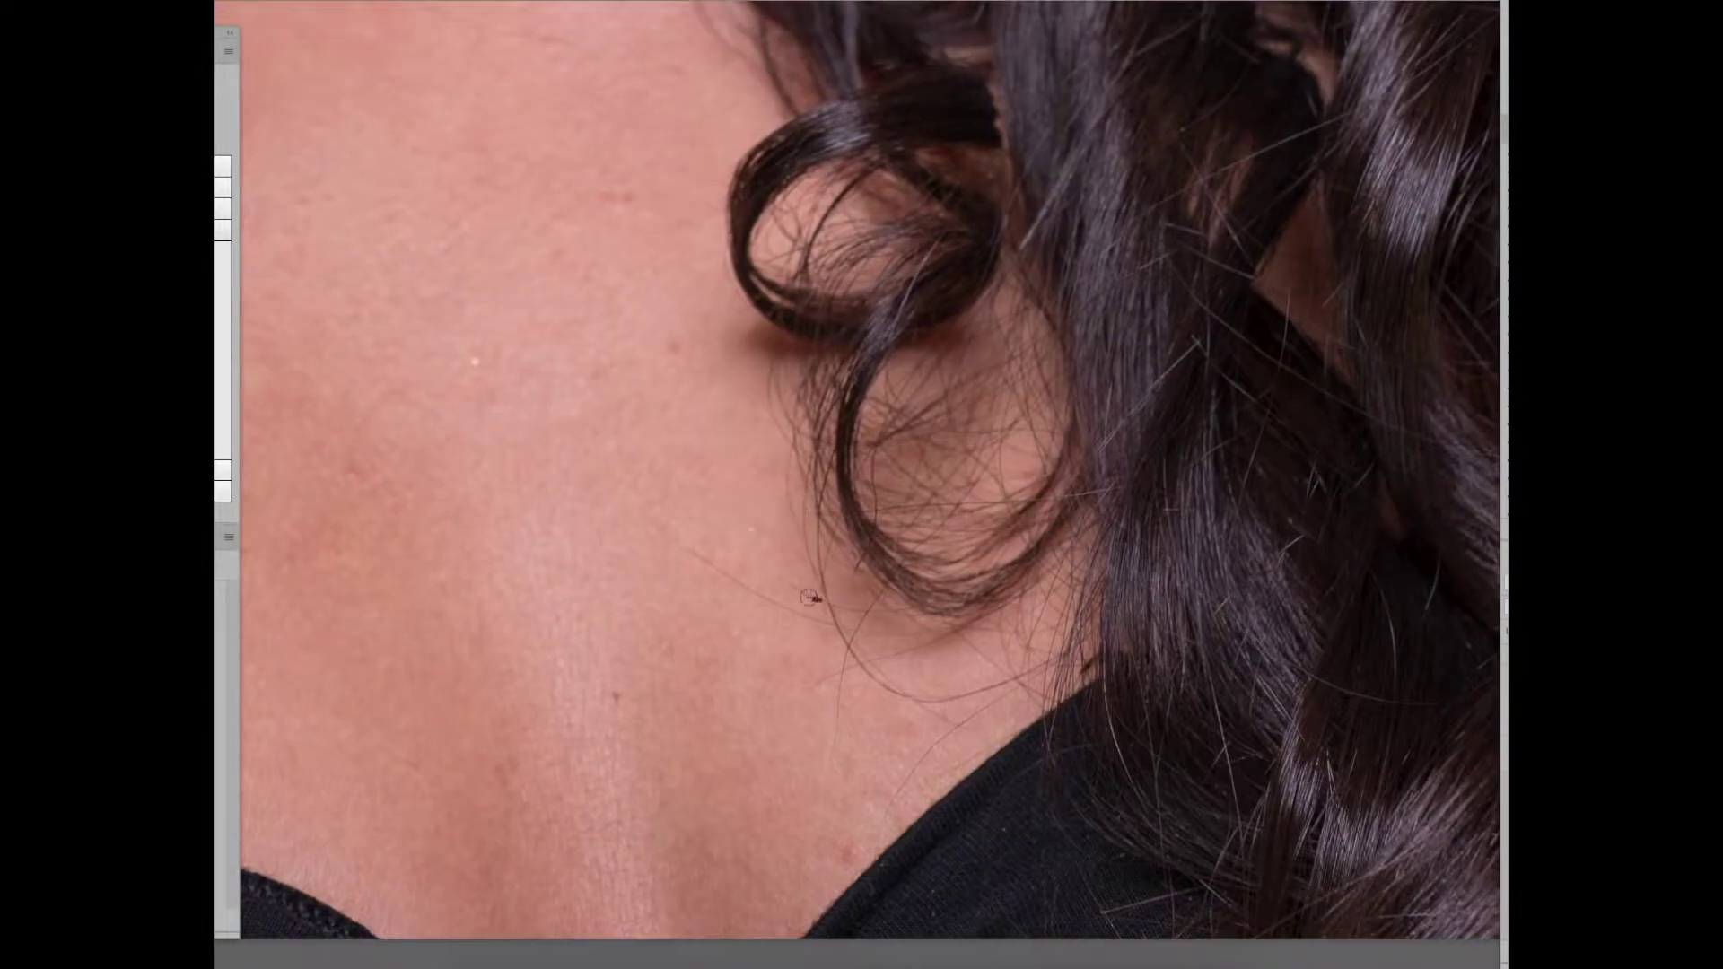
{"action": "scroll", "coordinate": [779, 610], "scroll_direction": "down", "scroll_amount": 3}
{"action": "scroll", "coordinate": [943, 493], "scroll_direction": "up", "scroll_amount": 2}
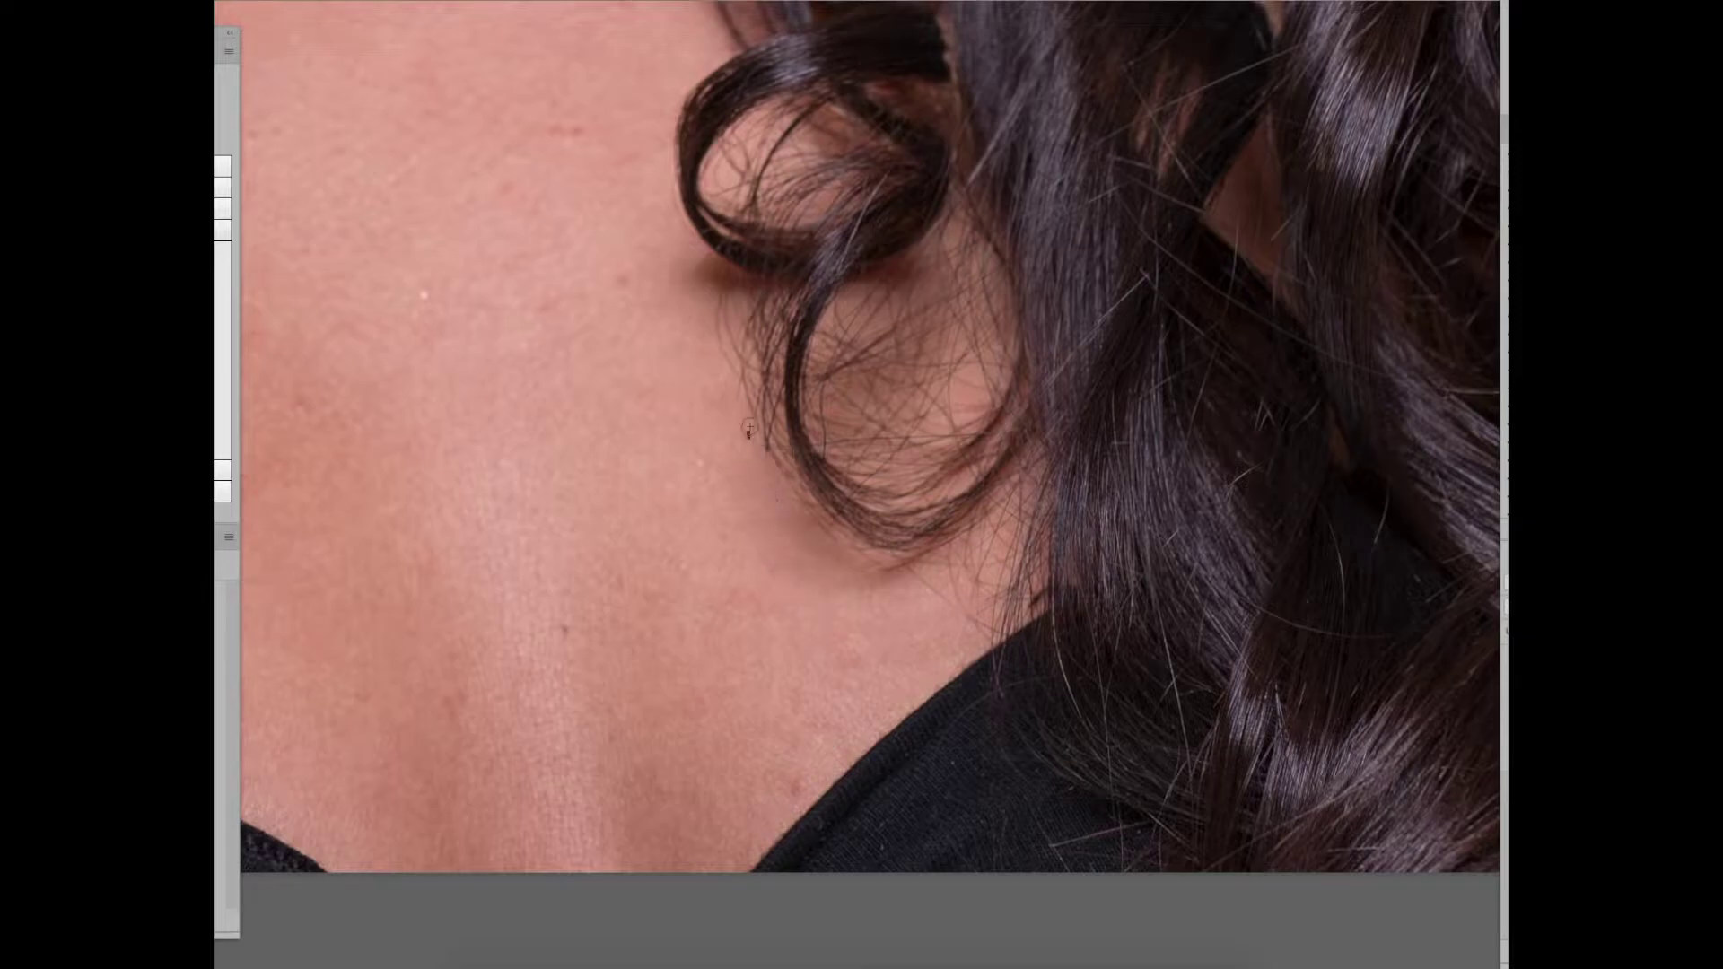
{"action": "scroll", "coordinate": [893, 646], "scroll_direction": "up", "scroll_amount": 2}
{"action": "scroll", "coordinate": [929, 643], "scroll_direction": "up", "scroll_amount": 3}
Step: Bring the lower curls into view and fix a stray strand near the neckline
{"action": "scroll", "coordinate": [929, 644], "scroll_direction": "up", "scroll_amount": 3}
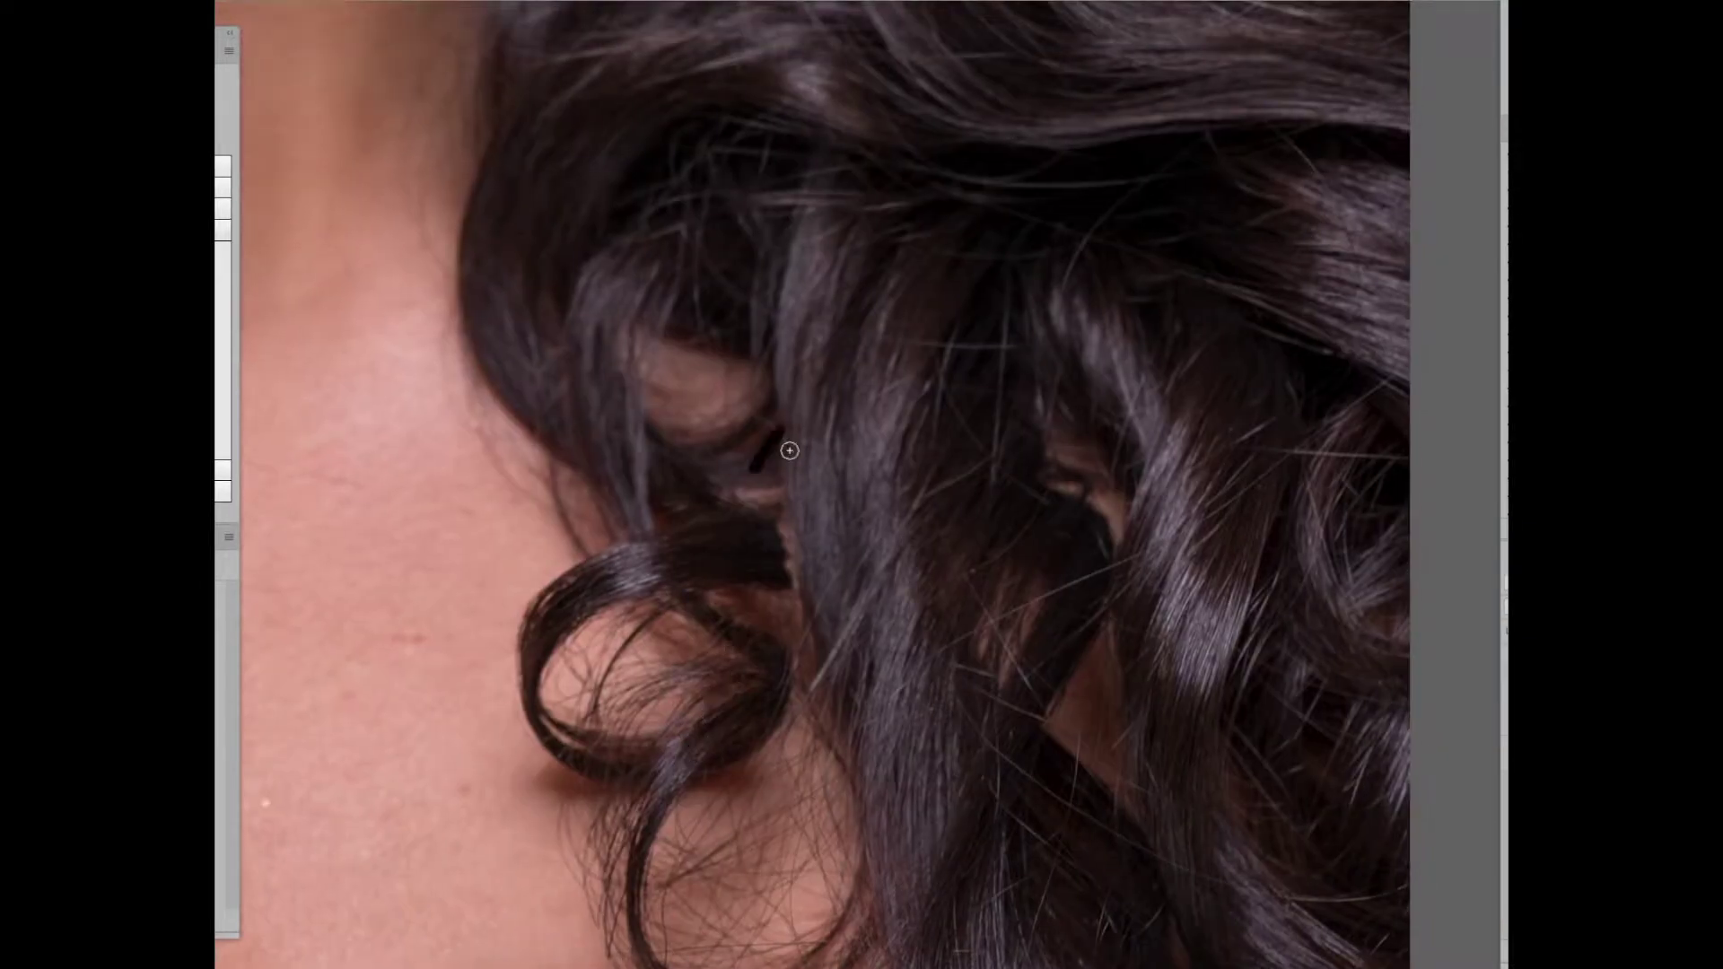
{"action": "scroll", "coordinate": [775, 437], "scroll_direction": "down", "scroll_amount": 1}
{"action": "scroll", "coordinate": [999, 505], "scroll_direction": "up", "scroll_amount": 1}
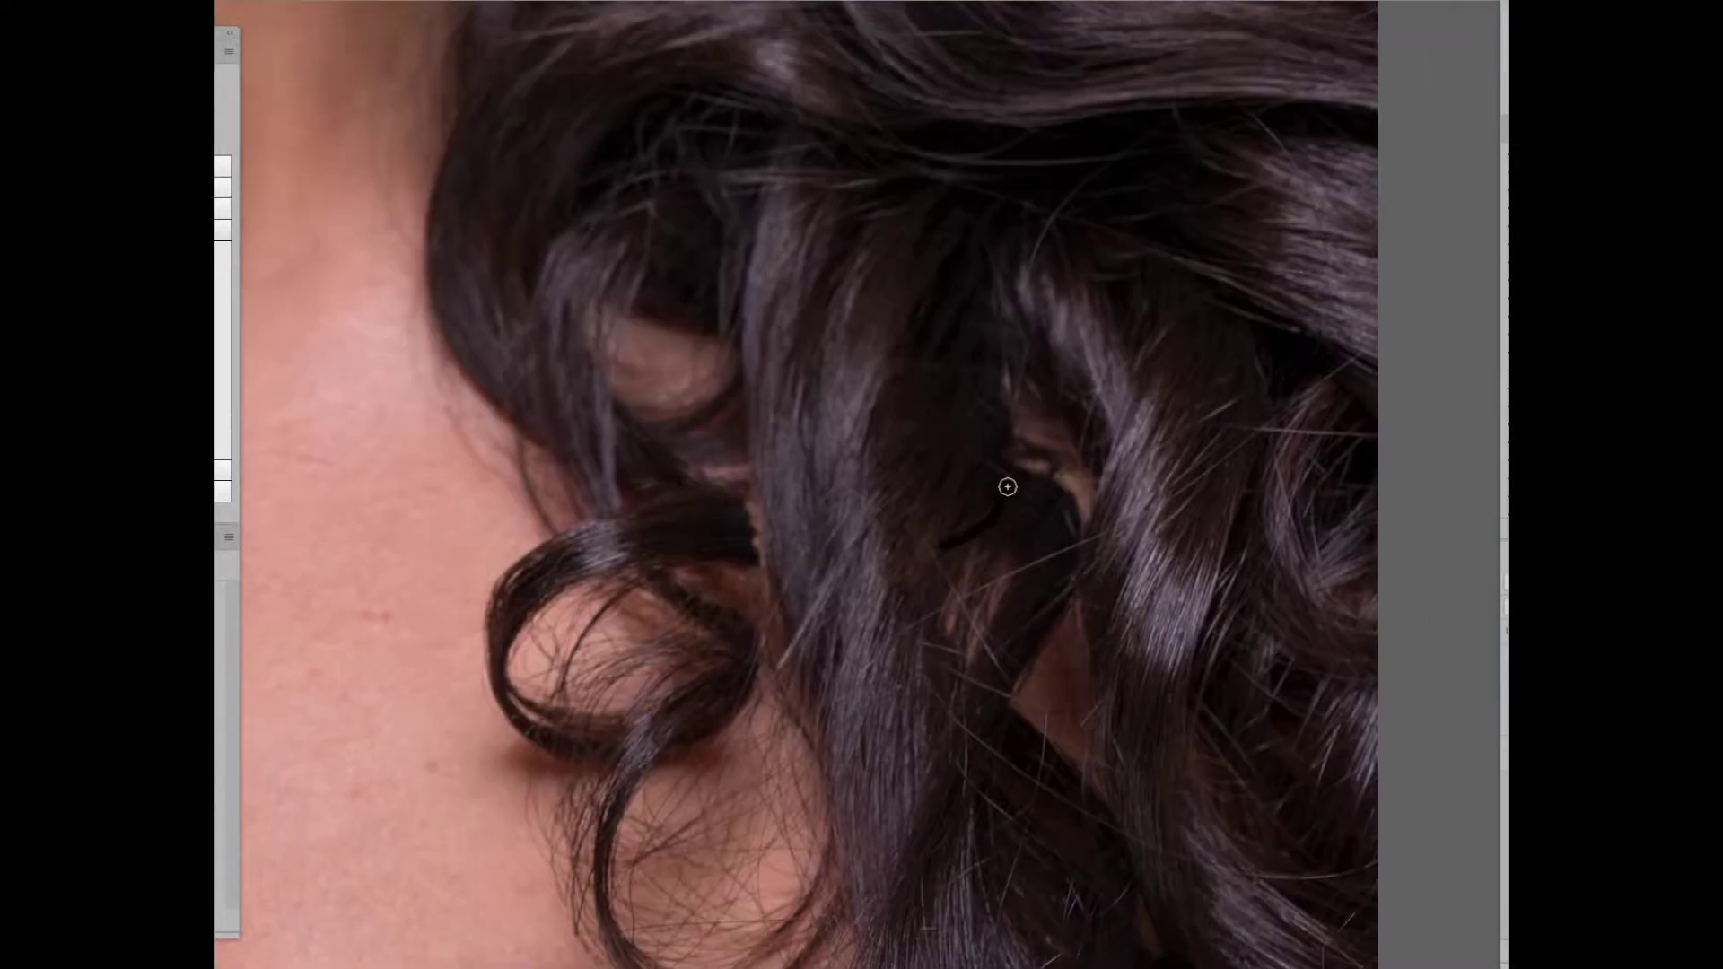
{"action": "left_click_drag", "start_coordinate": [986, 744], "coordinate": [819, 592]}
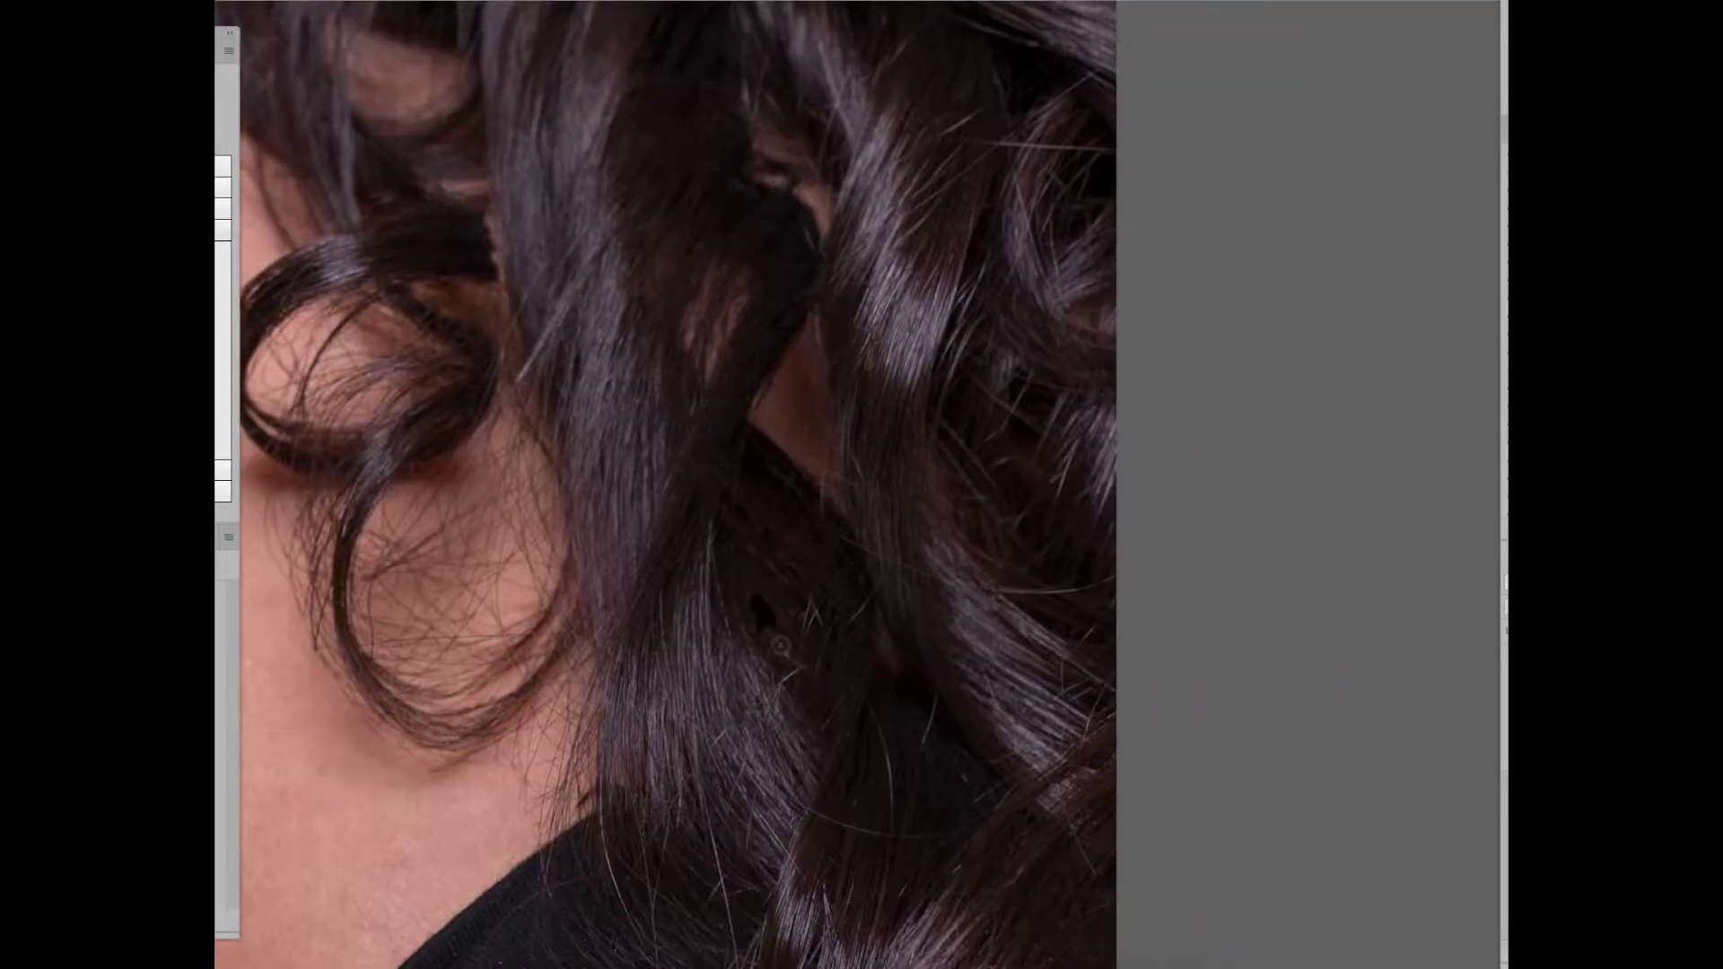
{"action": "scroll", "coordinate": [862, 656], "scroll_direction": "down", "scroll_amount": 1}
{"action": "scroll", "coordinate": [807, 628], "scroll_direction": "up", "scroll_amount": 1}
{"action": "left_click_drag", "start_coordinate": [761, 842], "coordinate": [734, 679]}
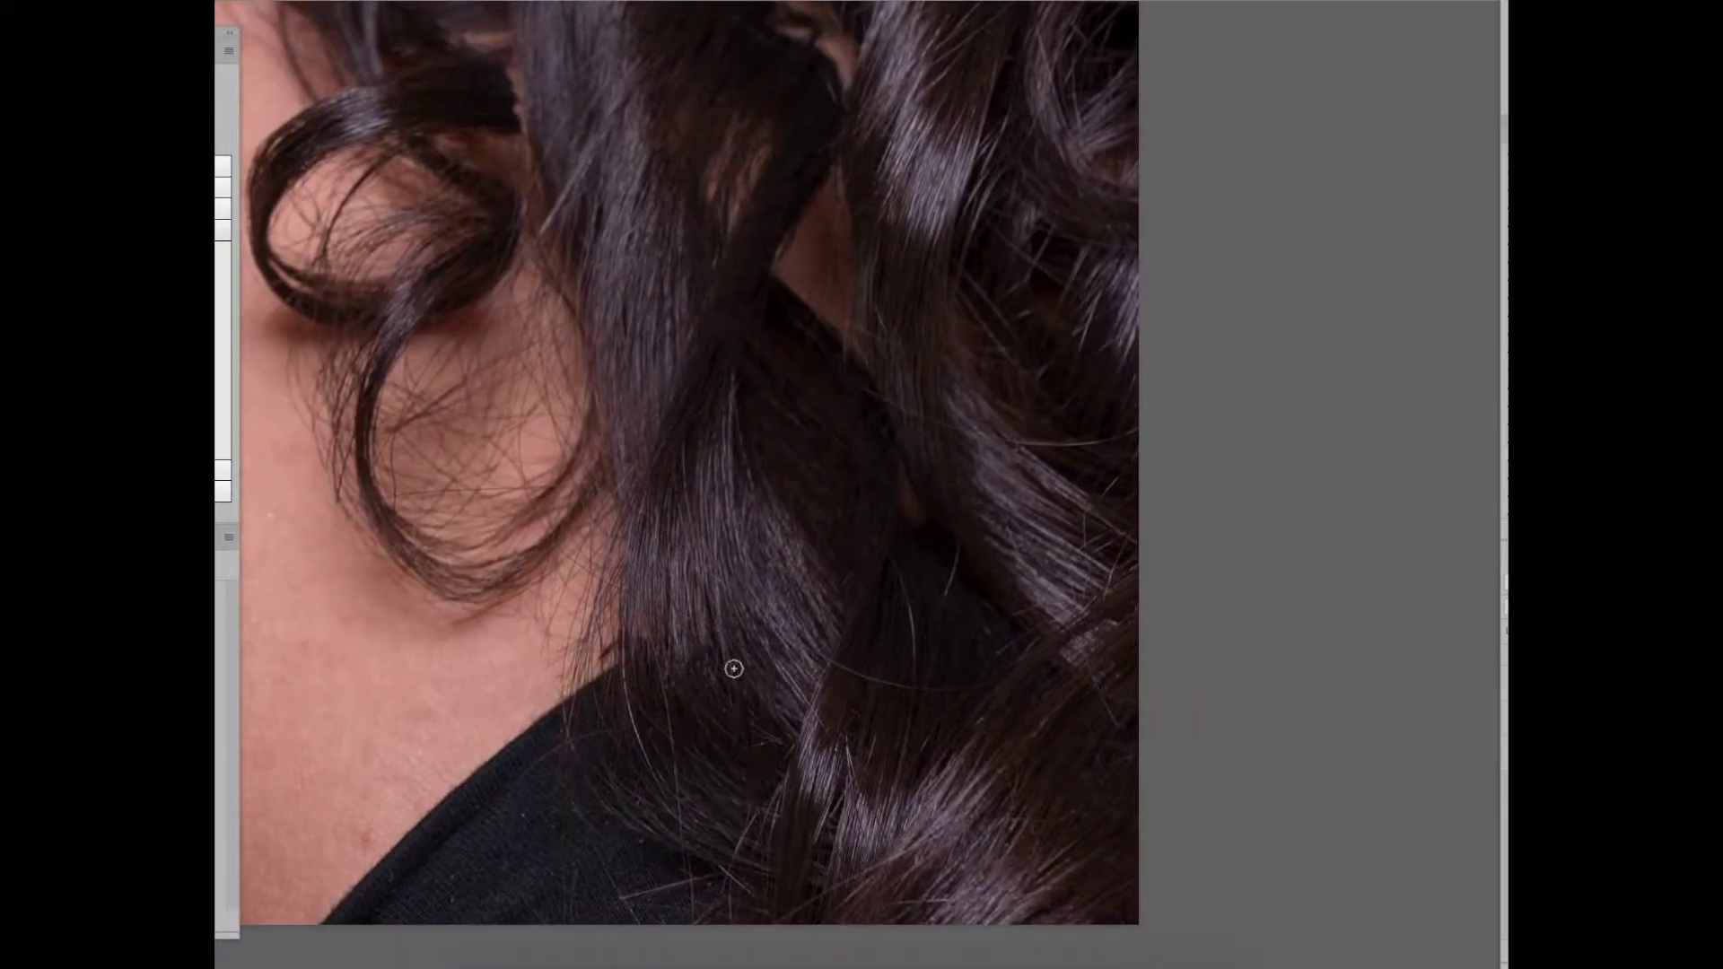
{"action": "scroll", "coordinate": [608, 724], "scroll_direction": "down", "scroll_amount": 1}
{"action": "scroll", "coordinate": [503, 826], "scroll_direction": "up", "scroll_amount": 1}
{"action": "scroll", "coordinate": [865, 754], "scroll_direction": "down", "scroll_amount": 1}
{"action": "scroll", "coordinate": [990, 646], "scroll_direction": "up", "scroll_amount": 1}
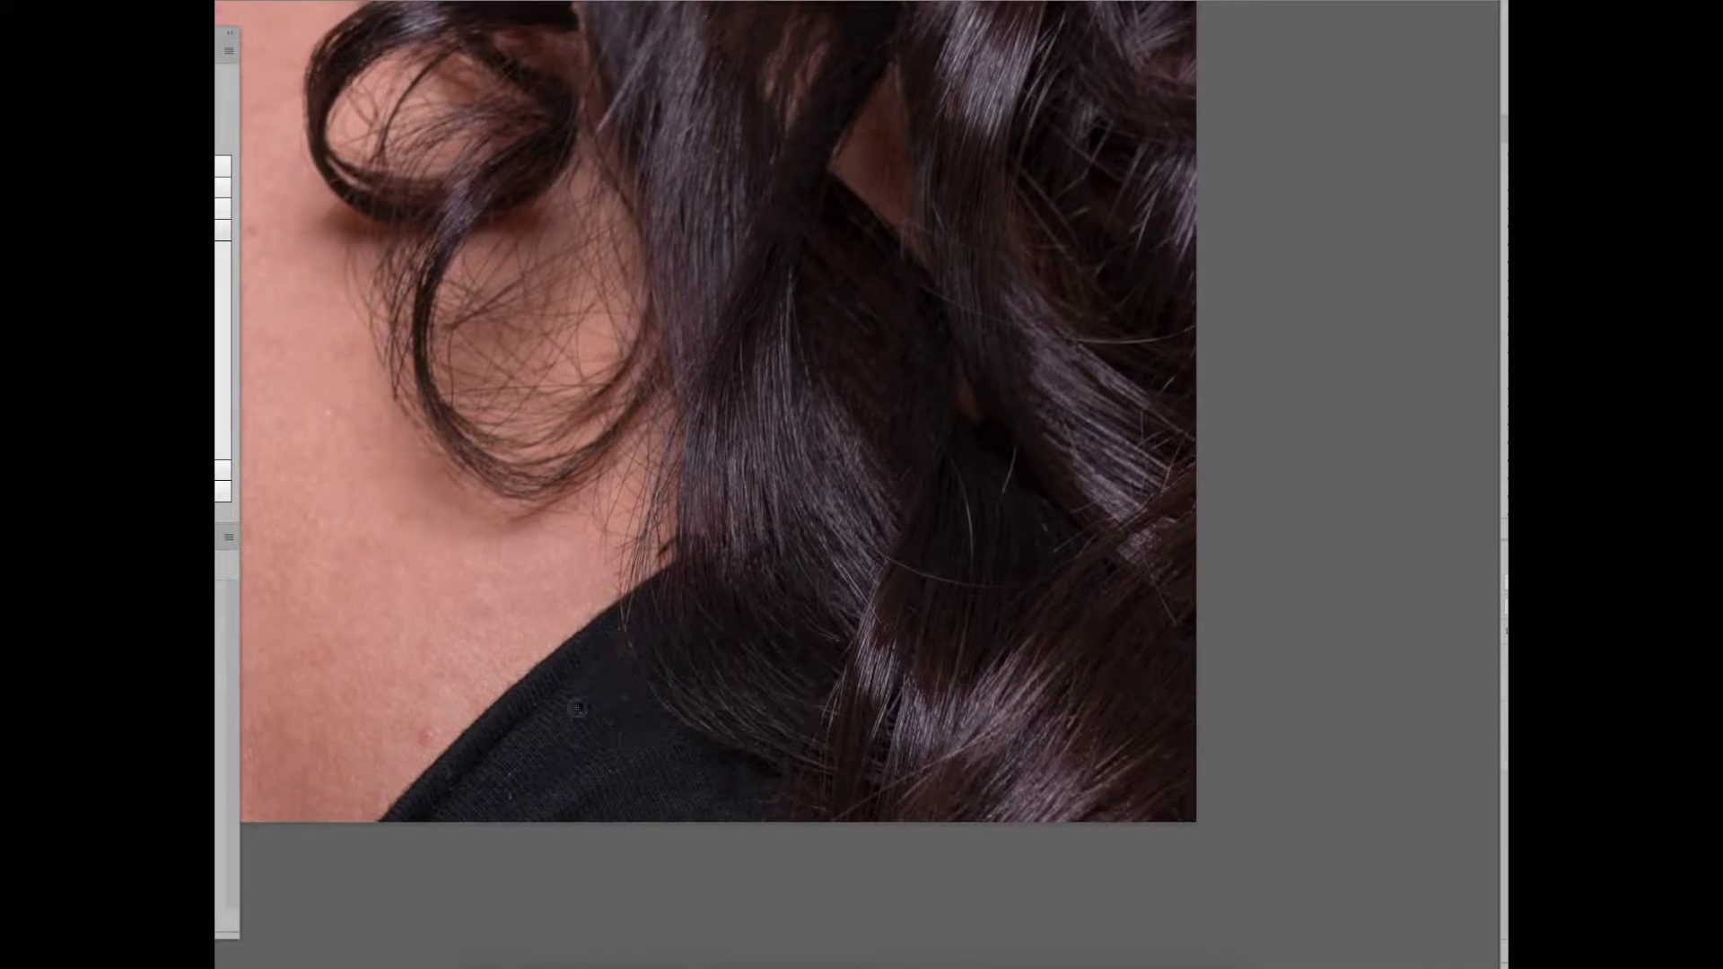
Step: Zoom in and pan across the right-side curls toward the ear to find more strays
{"action": "scroll", "coordinate": [1012, 628], "scroll_direction": "up", "scroll_amount": 1}
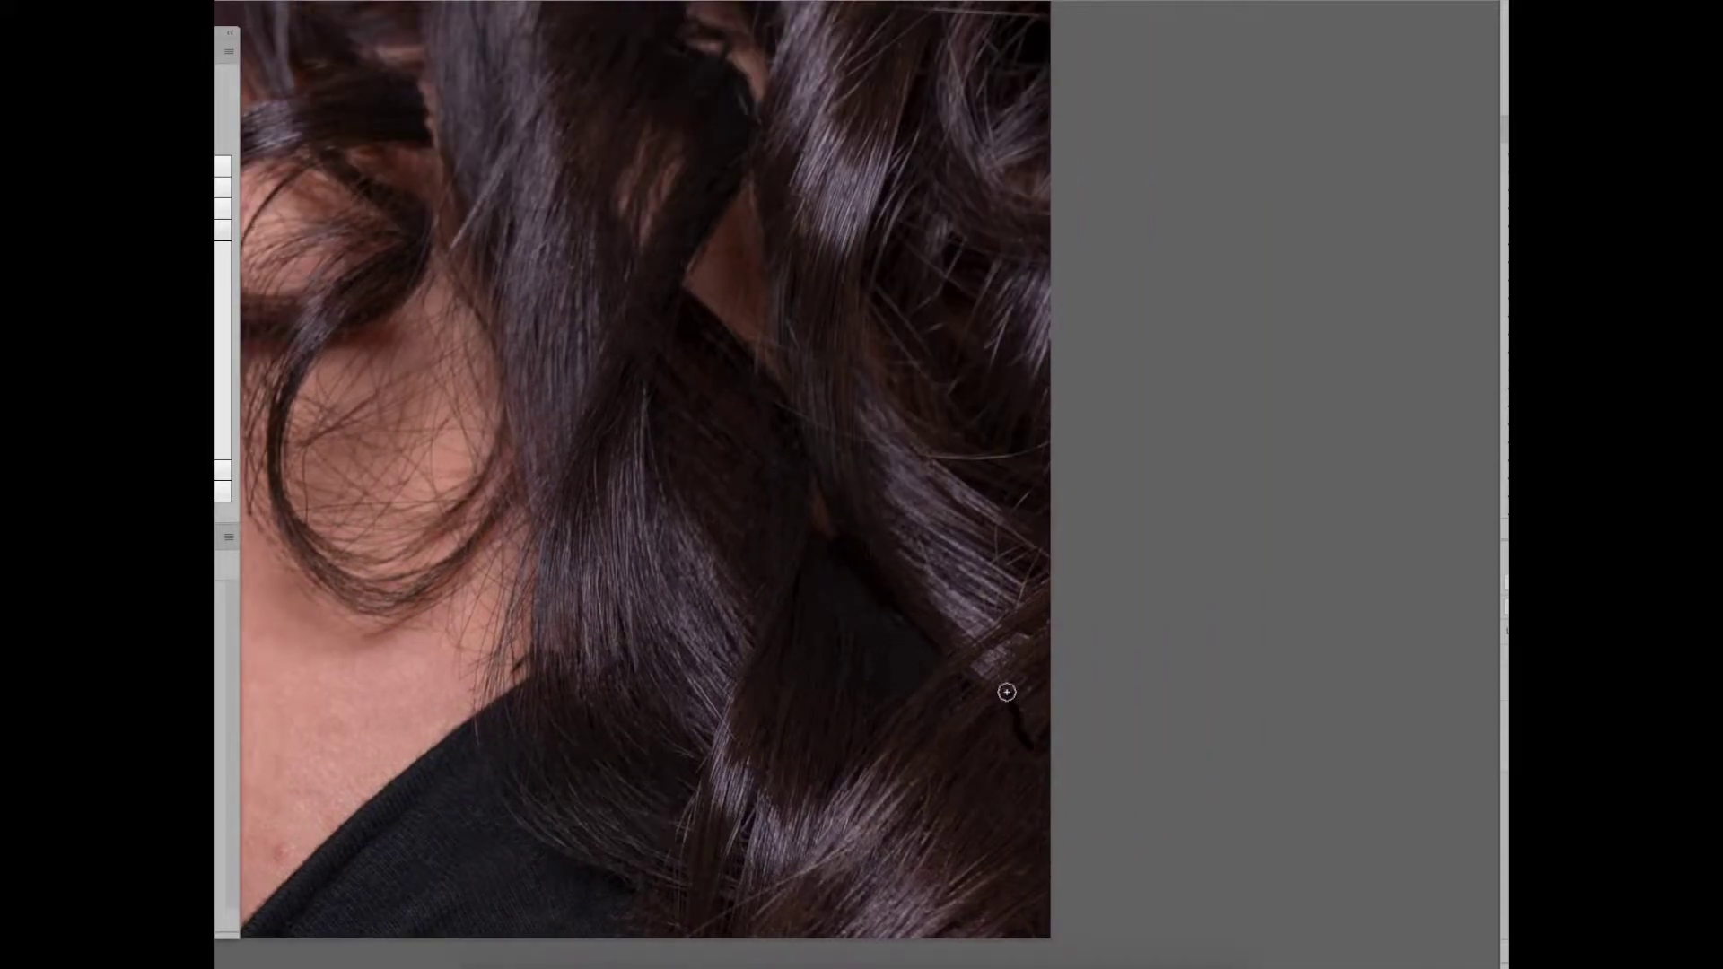
{"action": "scroll", "coordinate": [691, 759], "scroll_direction": "up", "scroll_amount": 1}
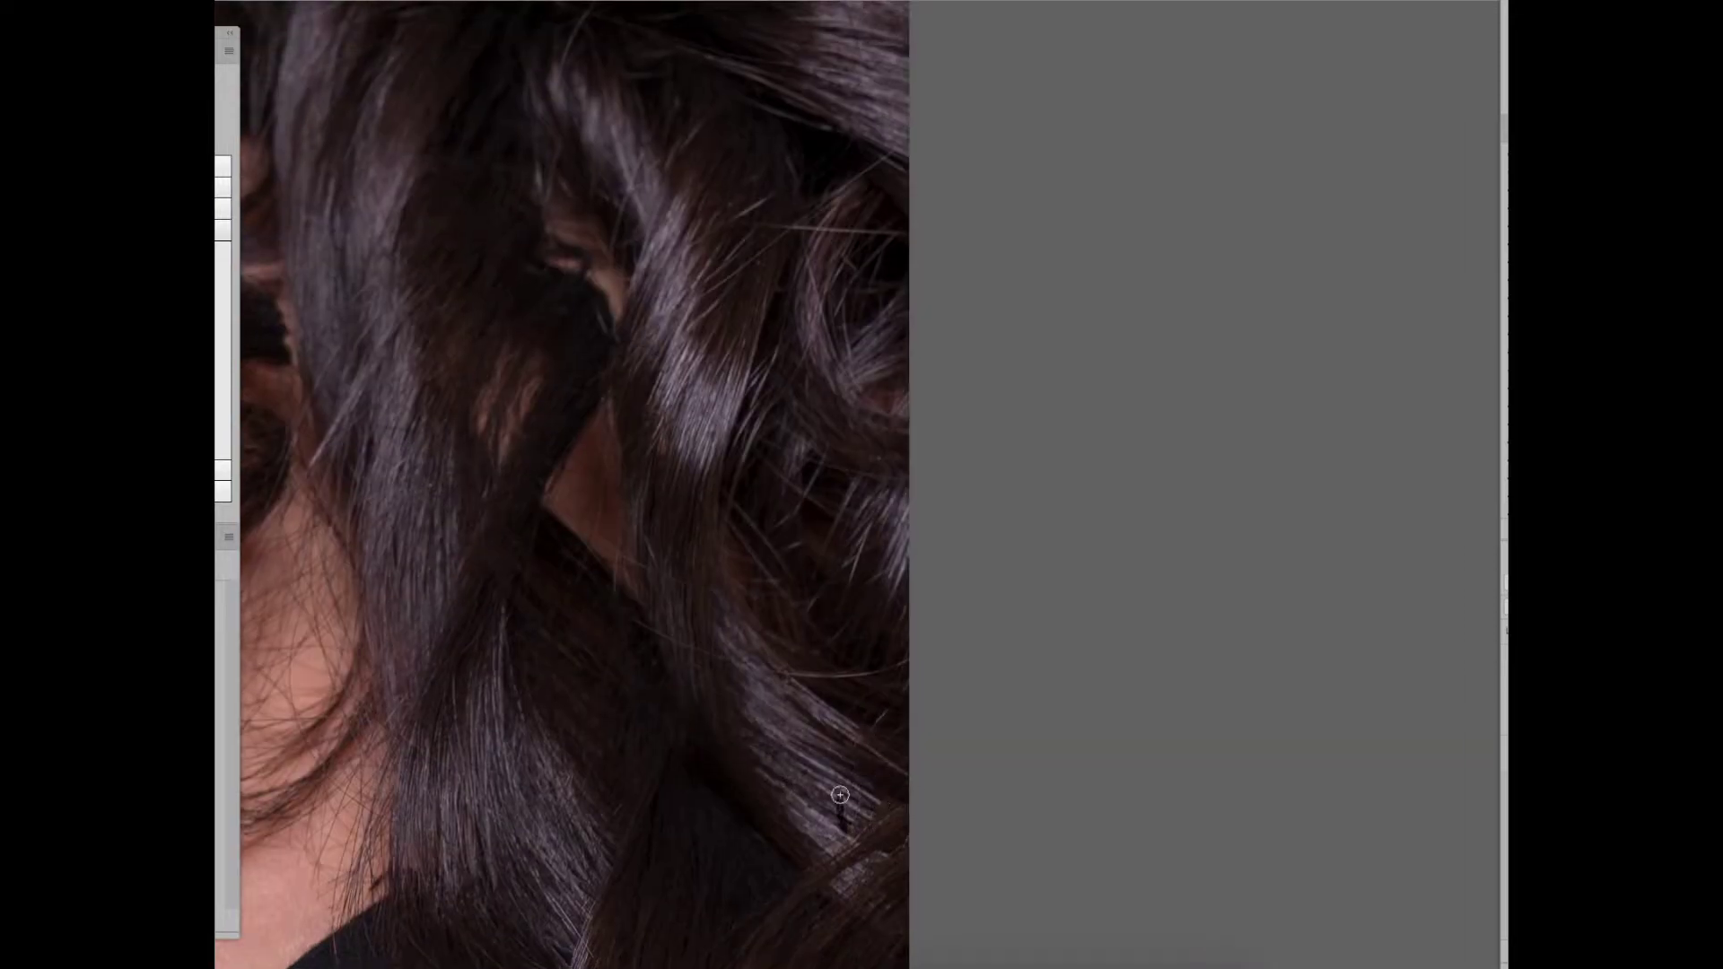
{"action": "scroll", "coordinate": [840, 795], "scroll_direction": "up", "scroll_amount": 1}
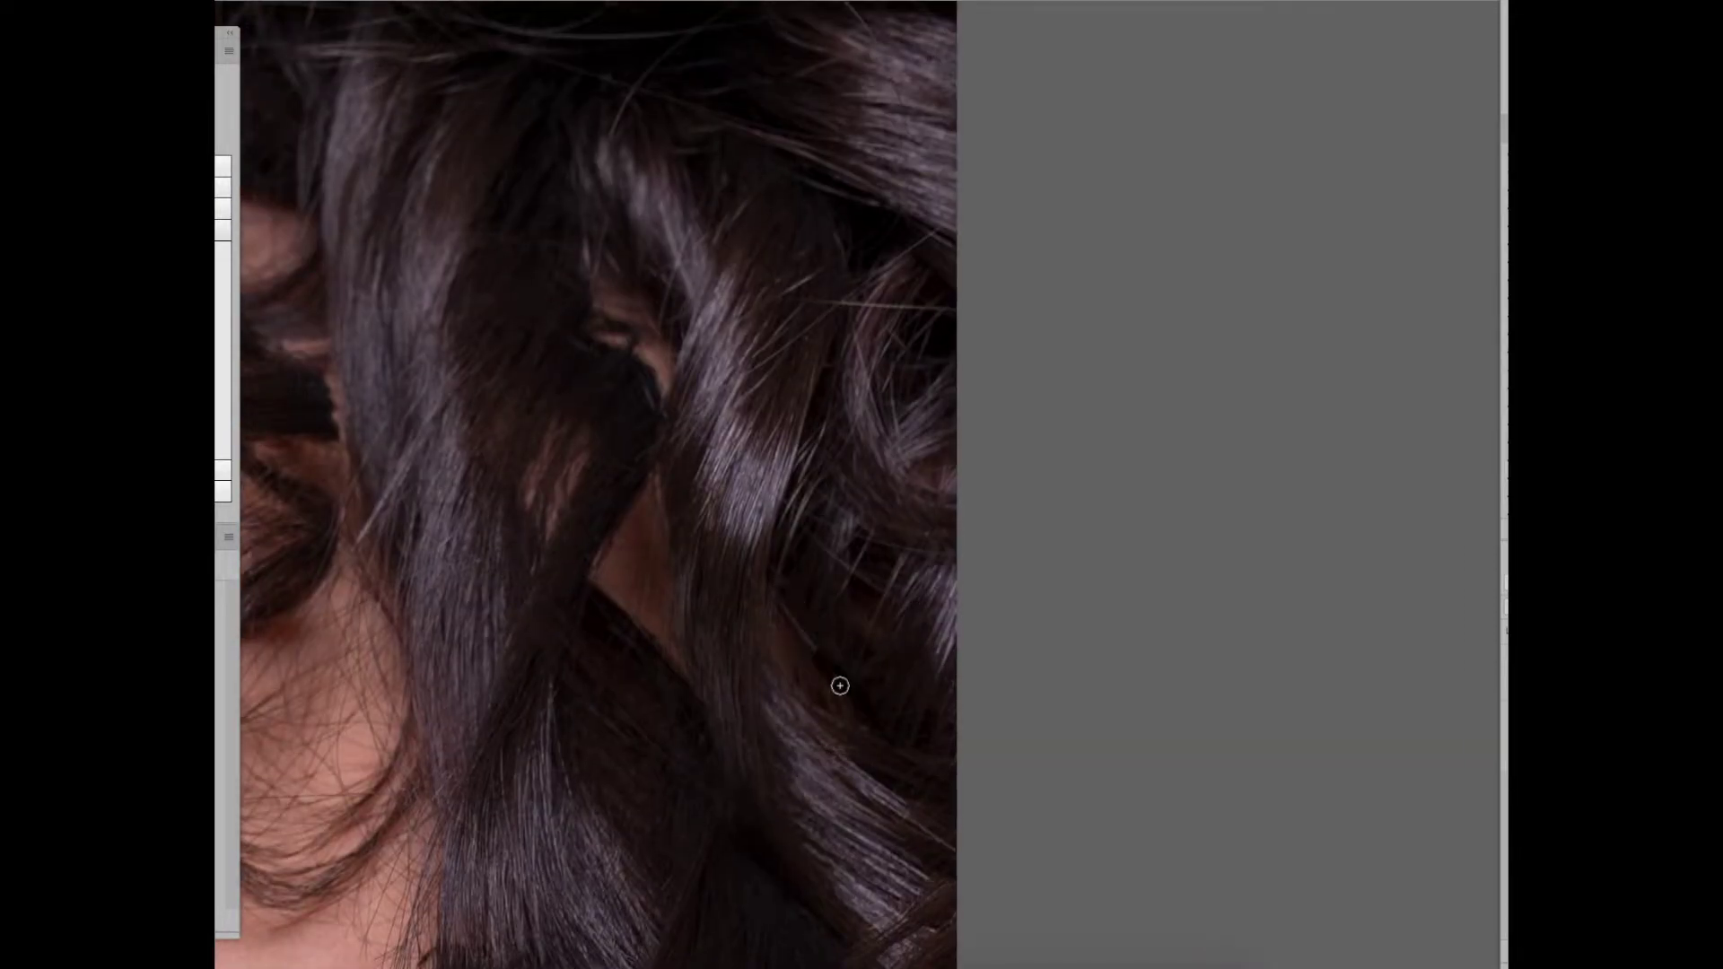
{"action": "scroll", "coordinate": [820, 657], "scroll_direction": "up", "scroll_amount": 2}
{"action": "scroll", "coordinate": [898, 610], "scroll_direction": "up", "scroll_amount": 1}
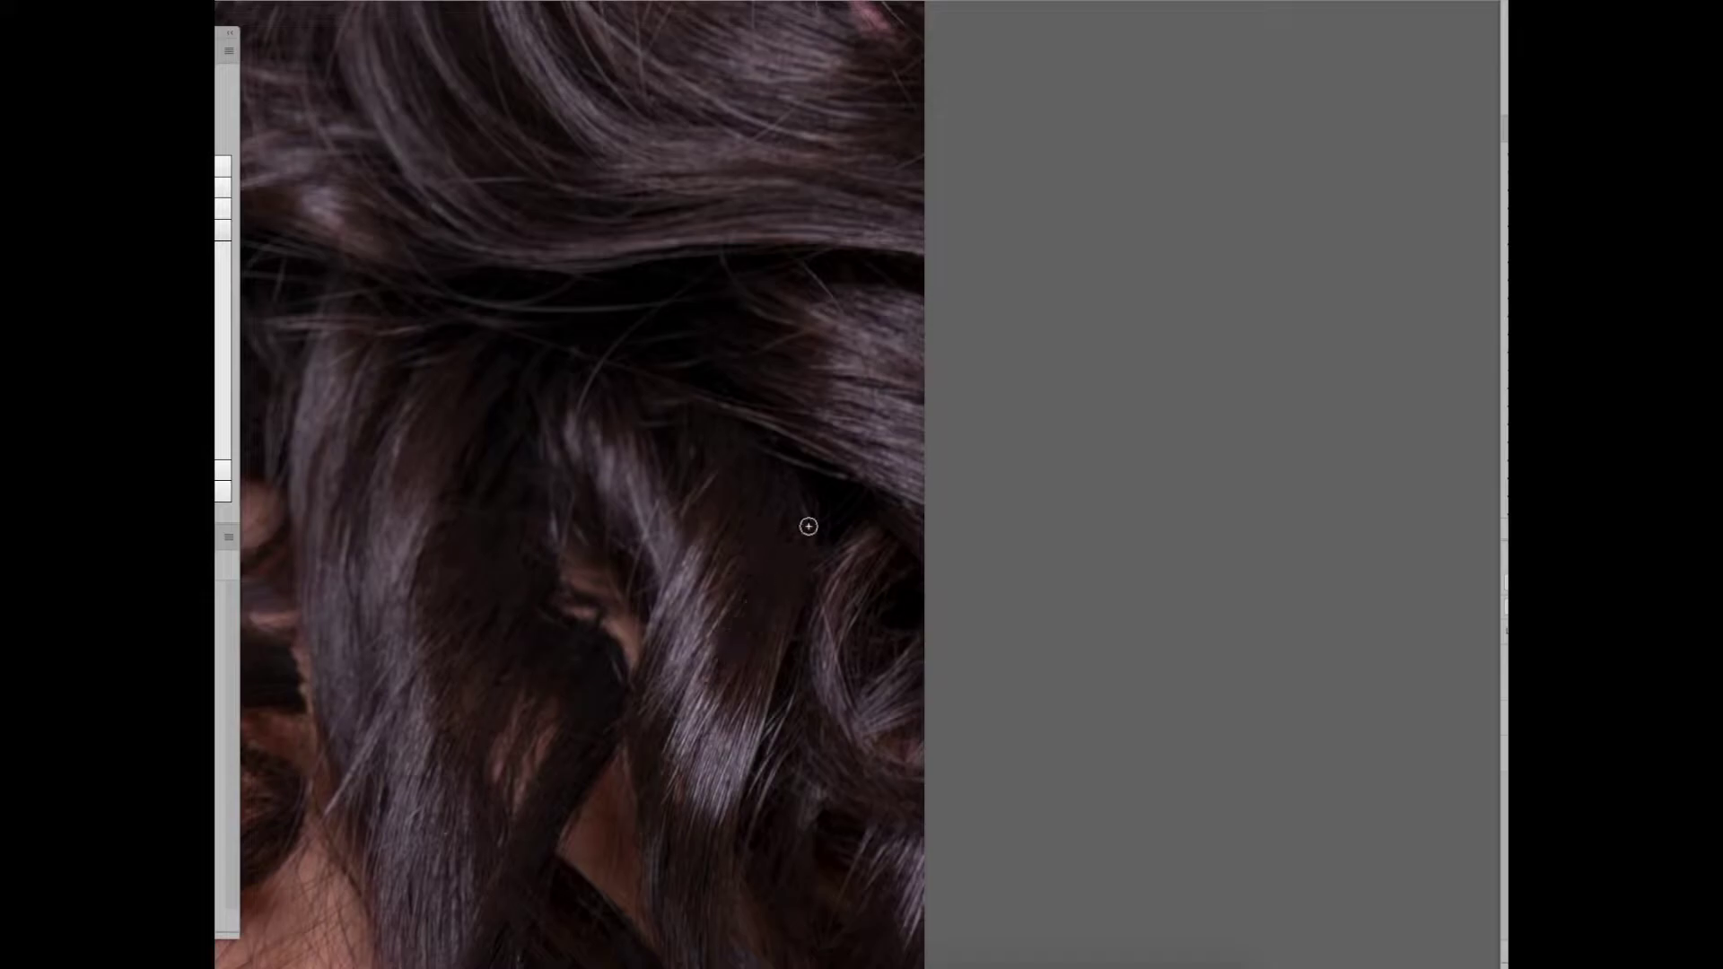
{"action": "scroll", "coordinate": [784, 518], "scroll_direction": "up", "scroll_amount": 1}
{"action": "scroll", "coordinate": [628, 557], "scroll_direction": "left", "scroll_amount": 3}
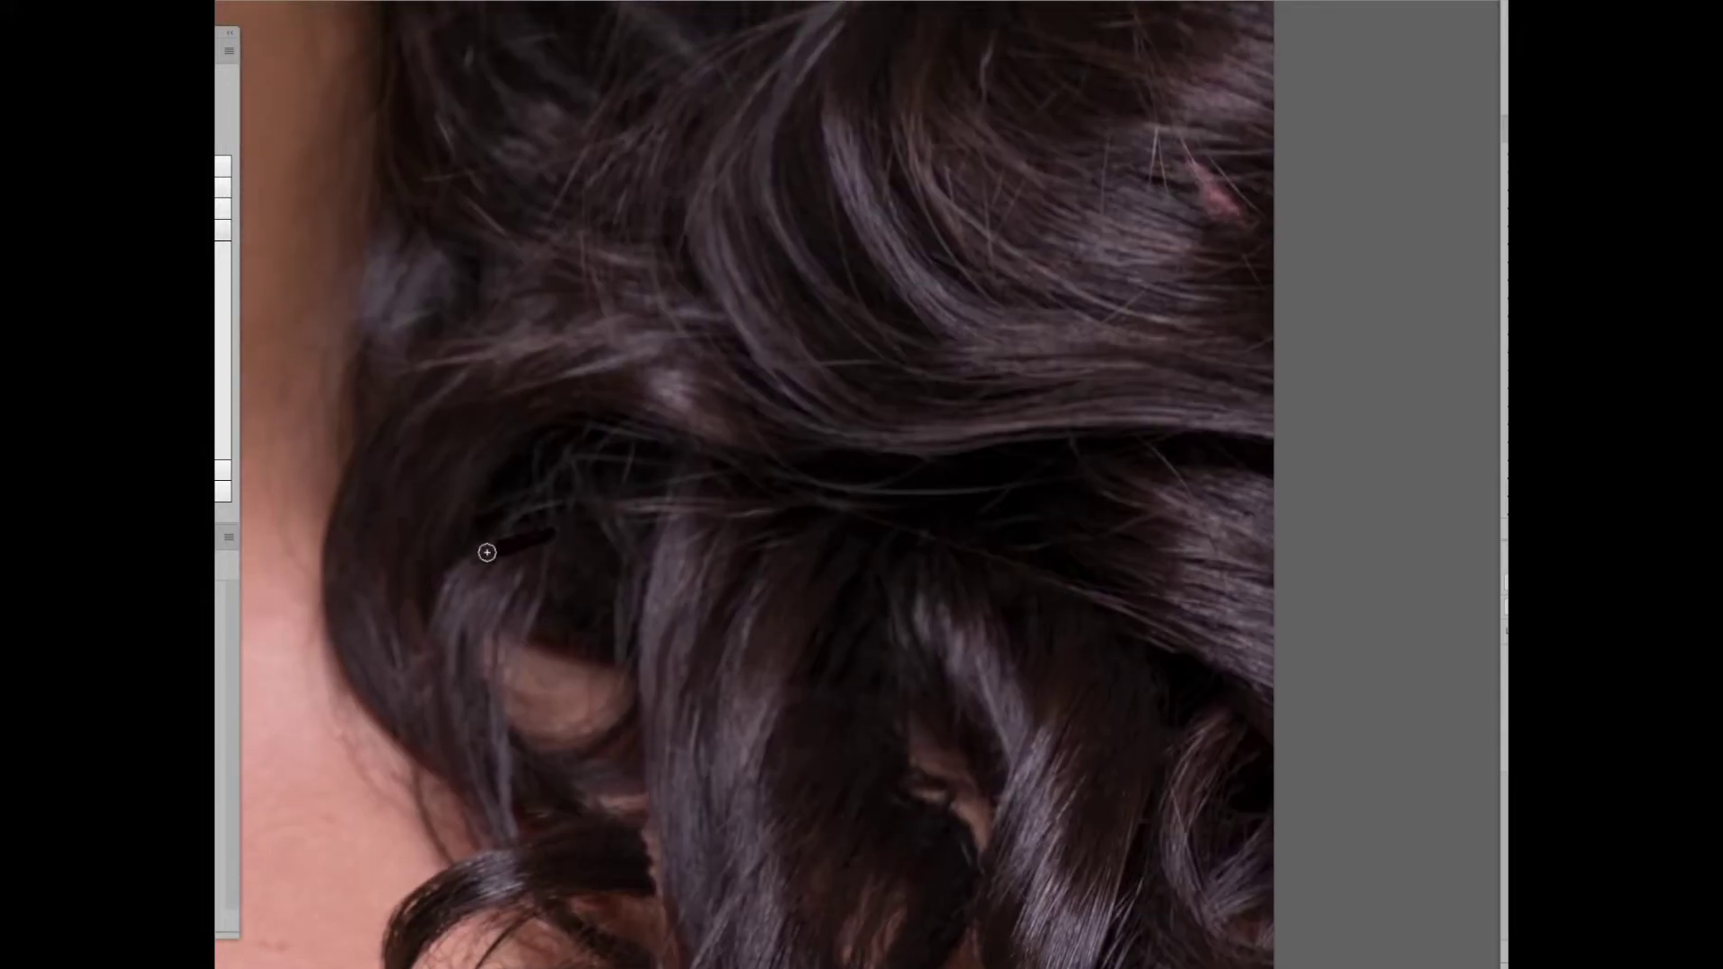
{"action": "scroll", "coordinate": [507, 557], "scroll_direction": "up", "scroll_amount": 1}
{"action": "scroll", "coordinate": [724, 700], "scroll_direction": "up", "scroll_amount": 1}
{"action": "scroll", "coordinate": [723, 701], "scroll_direction": "right", "scroll_amount": 1}
{"action": "scroll", "coordinate": [699, 736], "scroll_direction": "up", "scroll_amount": 1}
{"action": "scroll", "coordinate": [699, 737], "scroll_direction": "right", "scroll_amount": 1}
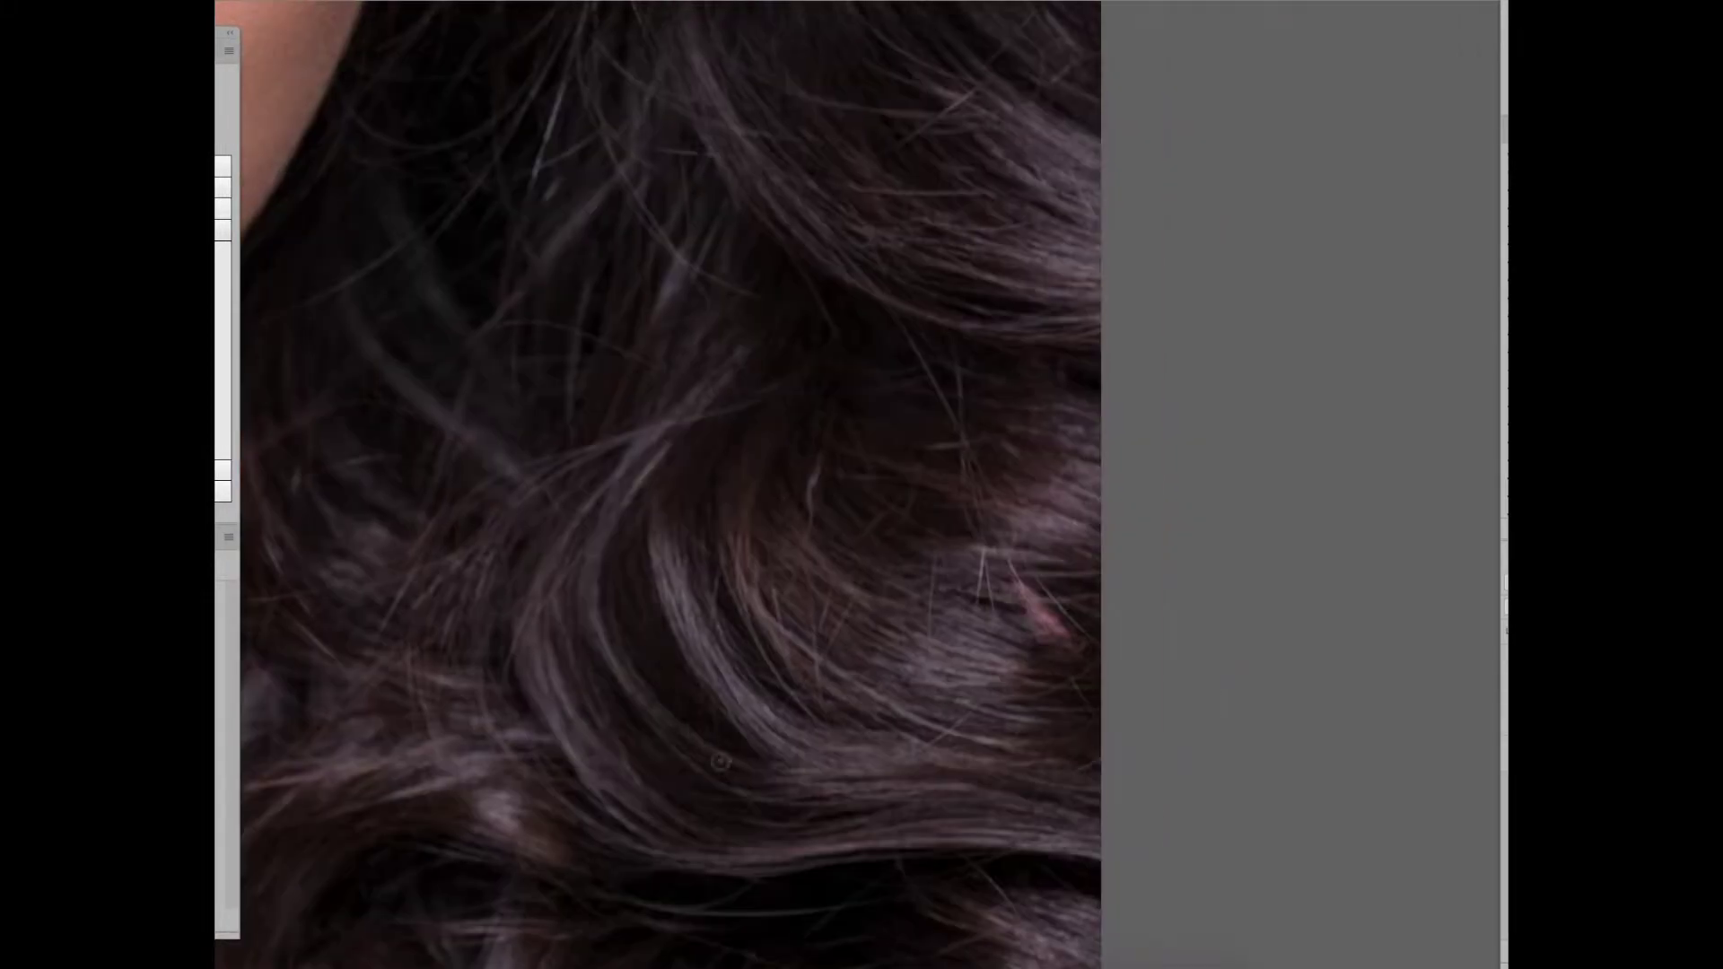
{"action": "scroll", "coordinate": [790, 619], "scroll_direction": "down", "scroll_amount": 1}
{"action": "scroll", "coordinate": [790, 619], "scroll_direction": "right", "scroll_amount": 1}
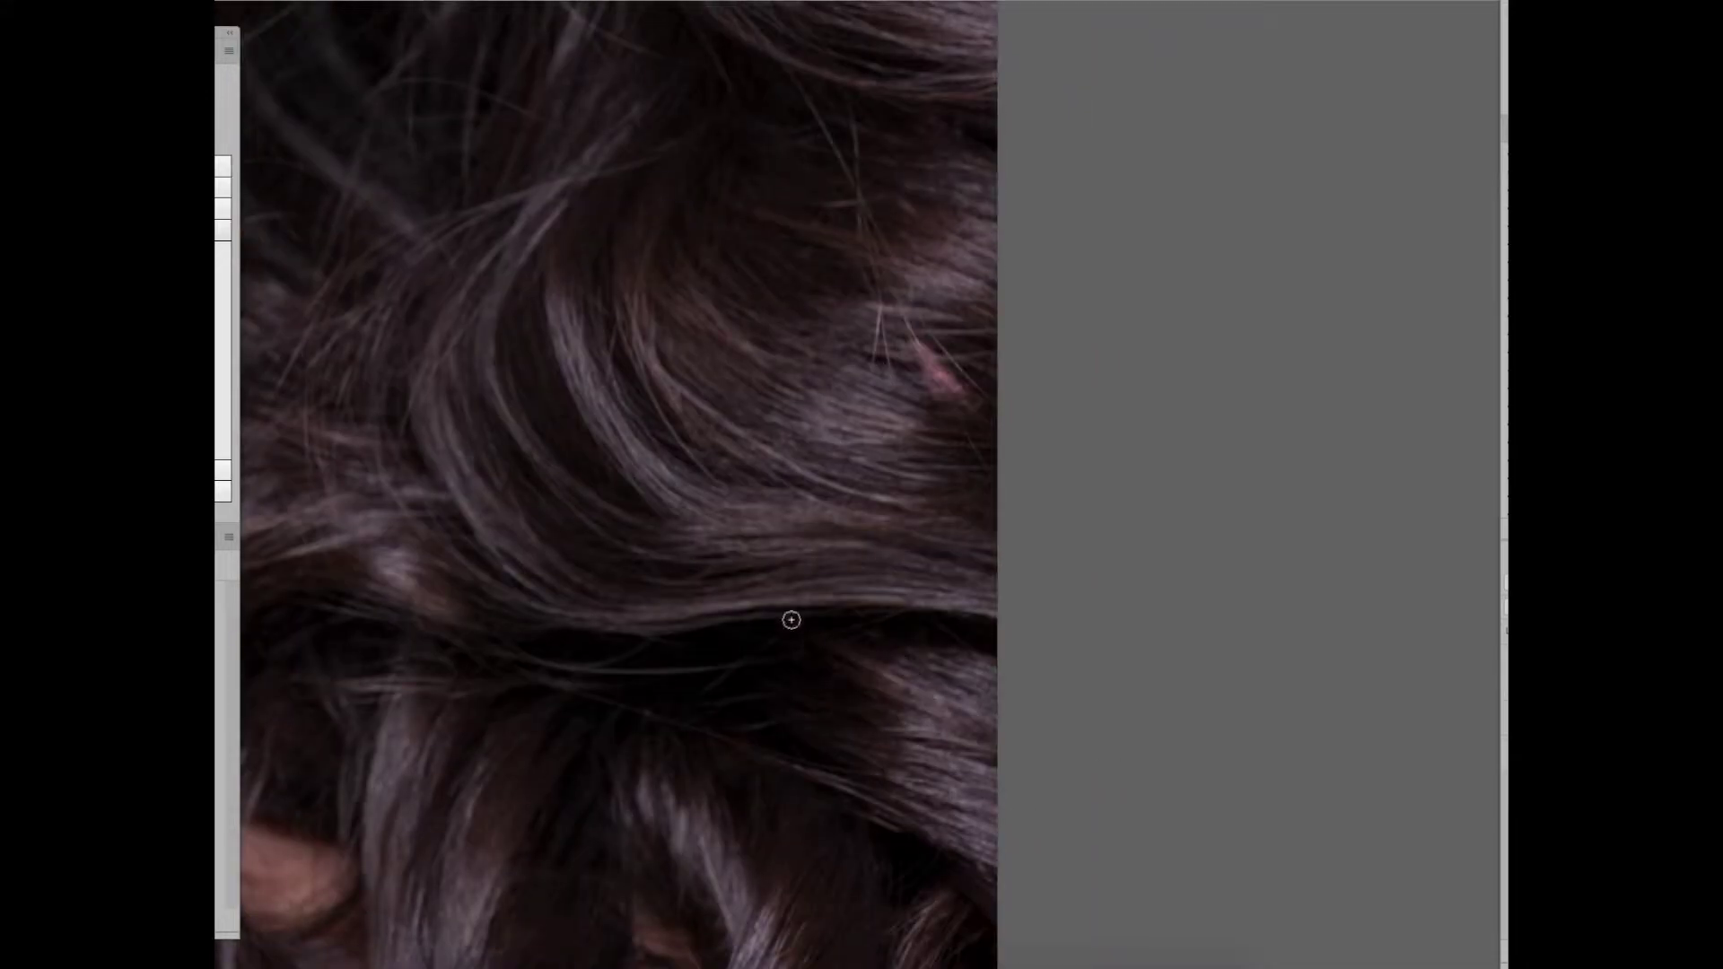
{"action": "scroll", "coordinate": [808, 646], "scroll_direction": "up", "scroll_amount": 1}
{"action": "scroll", "coordinate": [808, 646], "scroll_direction": "right", "scroll_amount": 1}
{"action": "scroll", "coordinate": [852, 718], "scroll_direction": "up", "scroll_amount": 2}
{"action": "scroll", "coordinate": [808, 701], "scroll_direction": "up", "scroll_amount": 1}
{"action": "scroll", "coordinate": [808, 700], "scroll_direction": "left", "scroll_amount": 1}
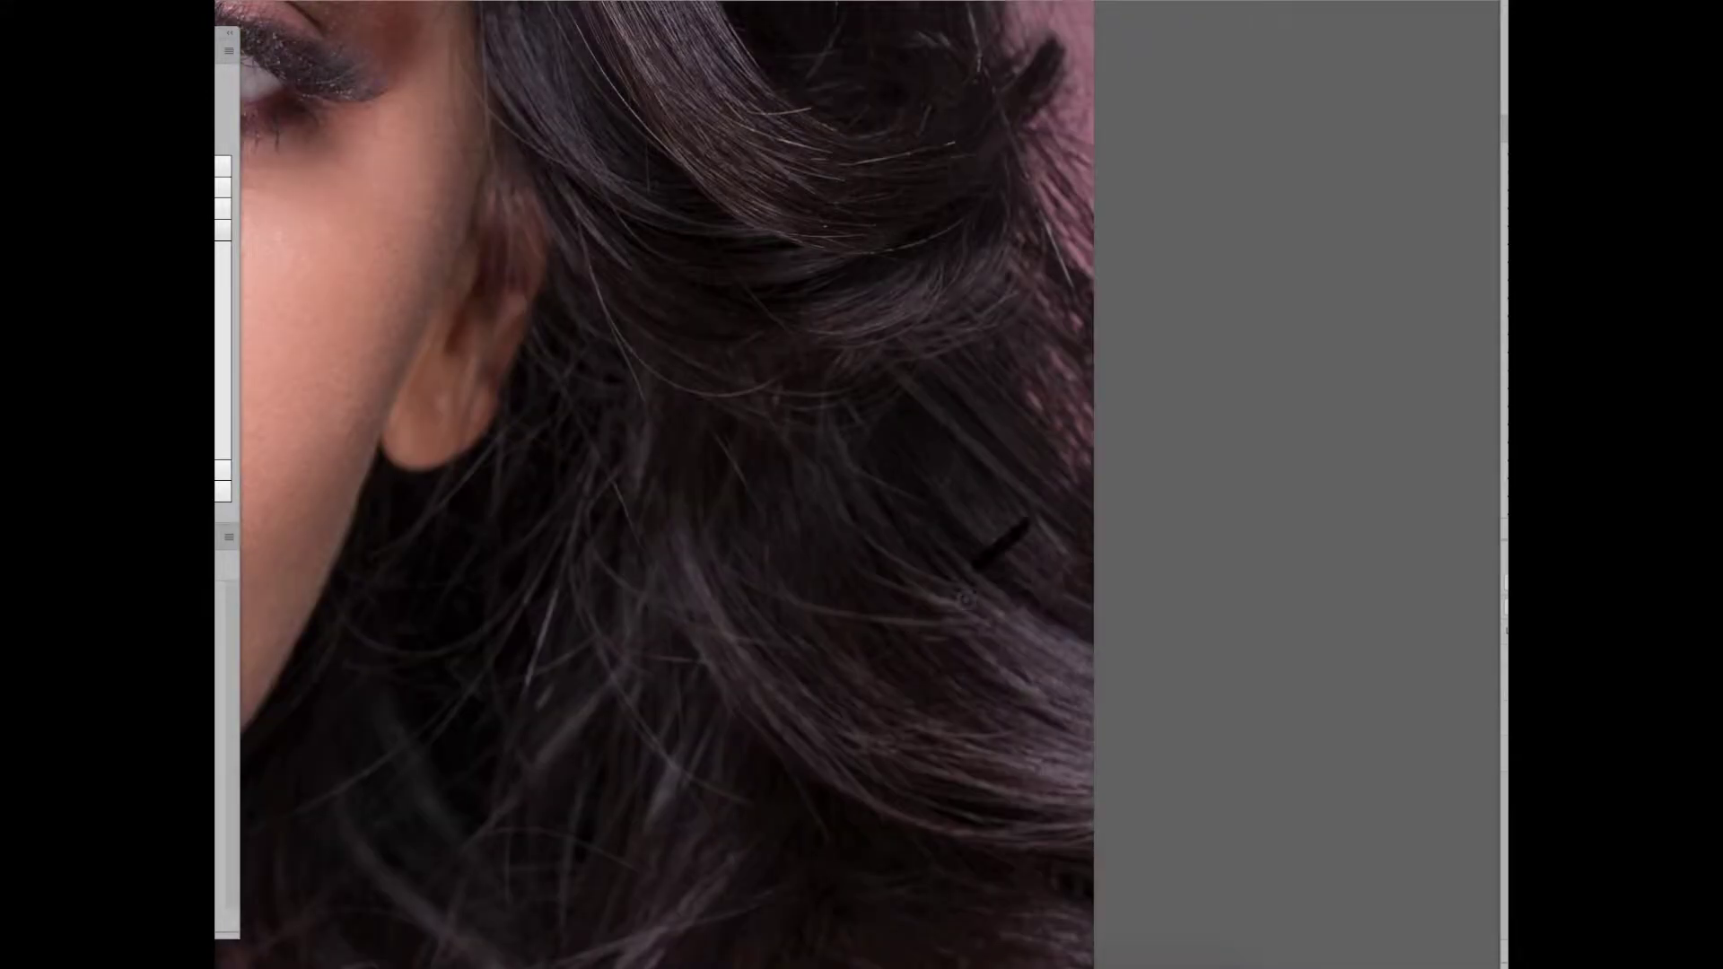
Step: Paint out a stray flyaway strand along the hair's outer edge
{"action": "scroll", "coordinate": [758, 656], "scroll_direction": "down", "scroll_amount": 1}
{"action": "scroll", "coordinate": [758, 656], "scroll_direction": "left", "scroll_amount": 1}
{"action": "scroll", "coordinate": [638, 696], "scroll_direction": "up", "scroll_amount": 1}
{"action": "scroll", "coordinate": [638, 696], "scroll_direction": "left", "scroll_amount": 1}
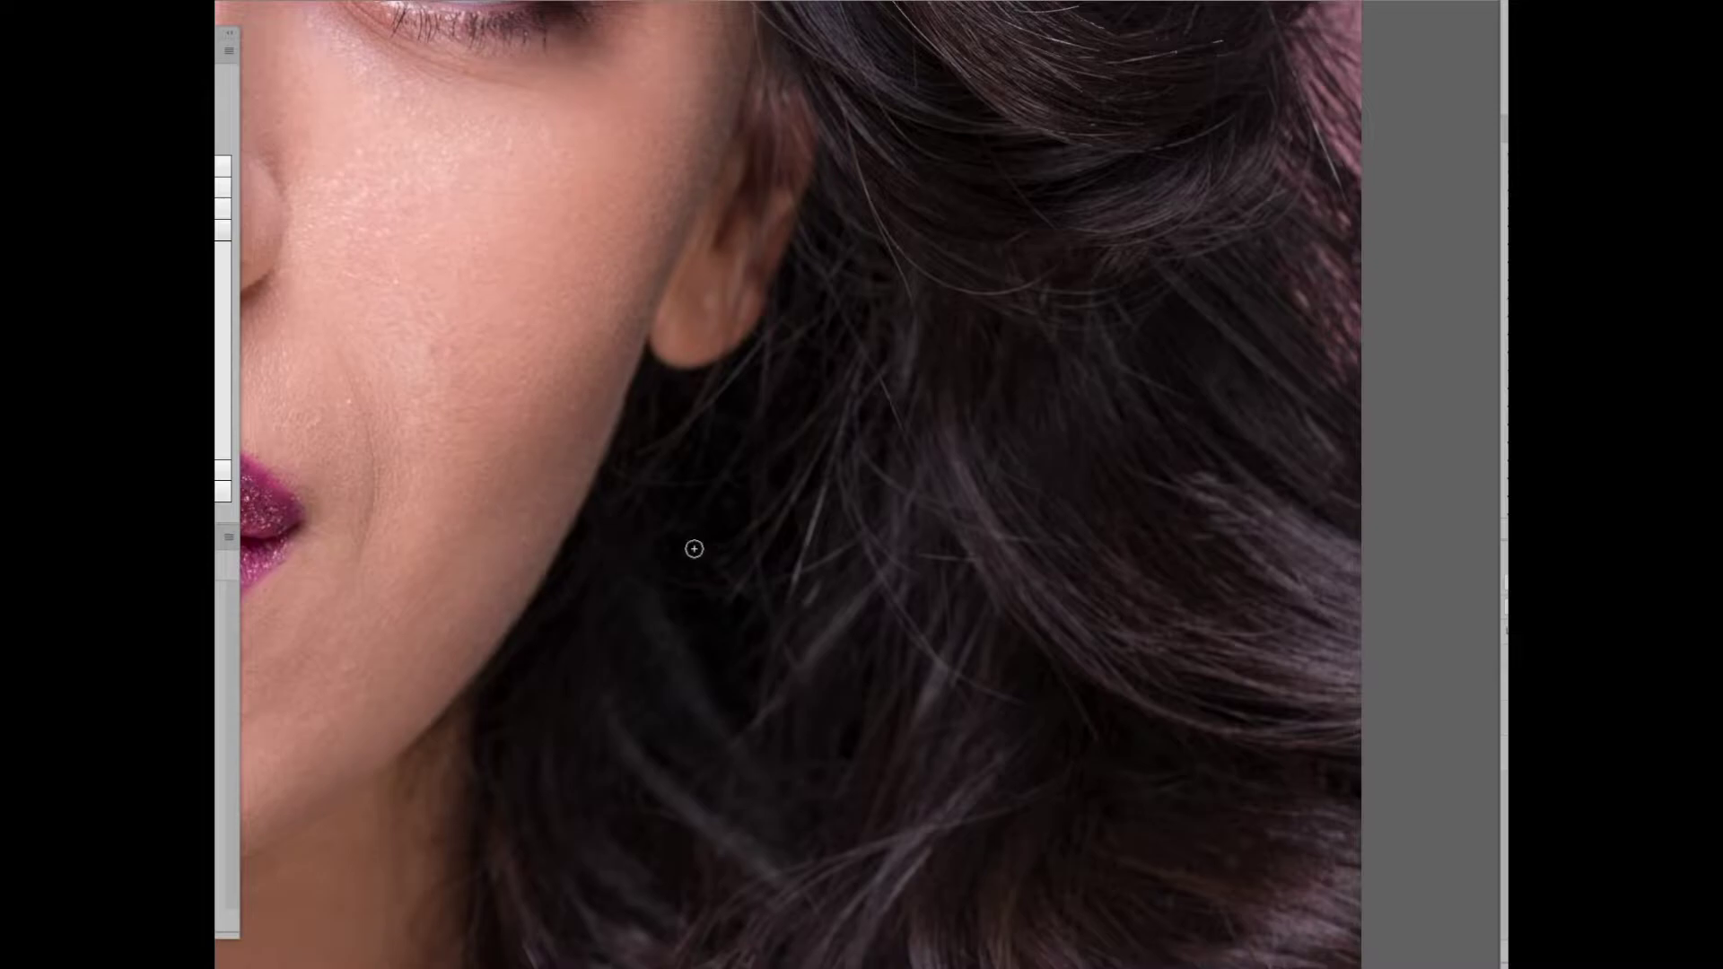
{"action": "scroll", "coordinate": [925, 718], "scroll_direction": "up", "scroll_amount": 1}
{"action": "left_click_drag", "start_coordinate": [1012, 684], "coordinate": [914, 673]}
{"action": "scroll", "coordinate": [914, 672], "scroll_direction": "up", "scroll_amount": 1}
{"action": "scroll", "coordinate": [914, 672], "scroll_direction": "left", "scroll_amount": 1}
{"action": "scroll", "coordinate": [1033, 578], "scroll_direction": "up", "scroll_amount": 1}
{"action": "scroll", "coordinate": [1032, 578], "scroll_direction": "right", "scroll_amount": 1}
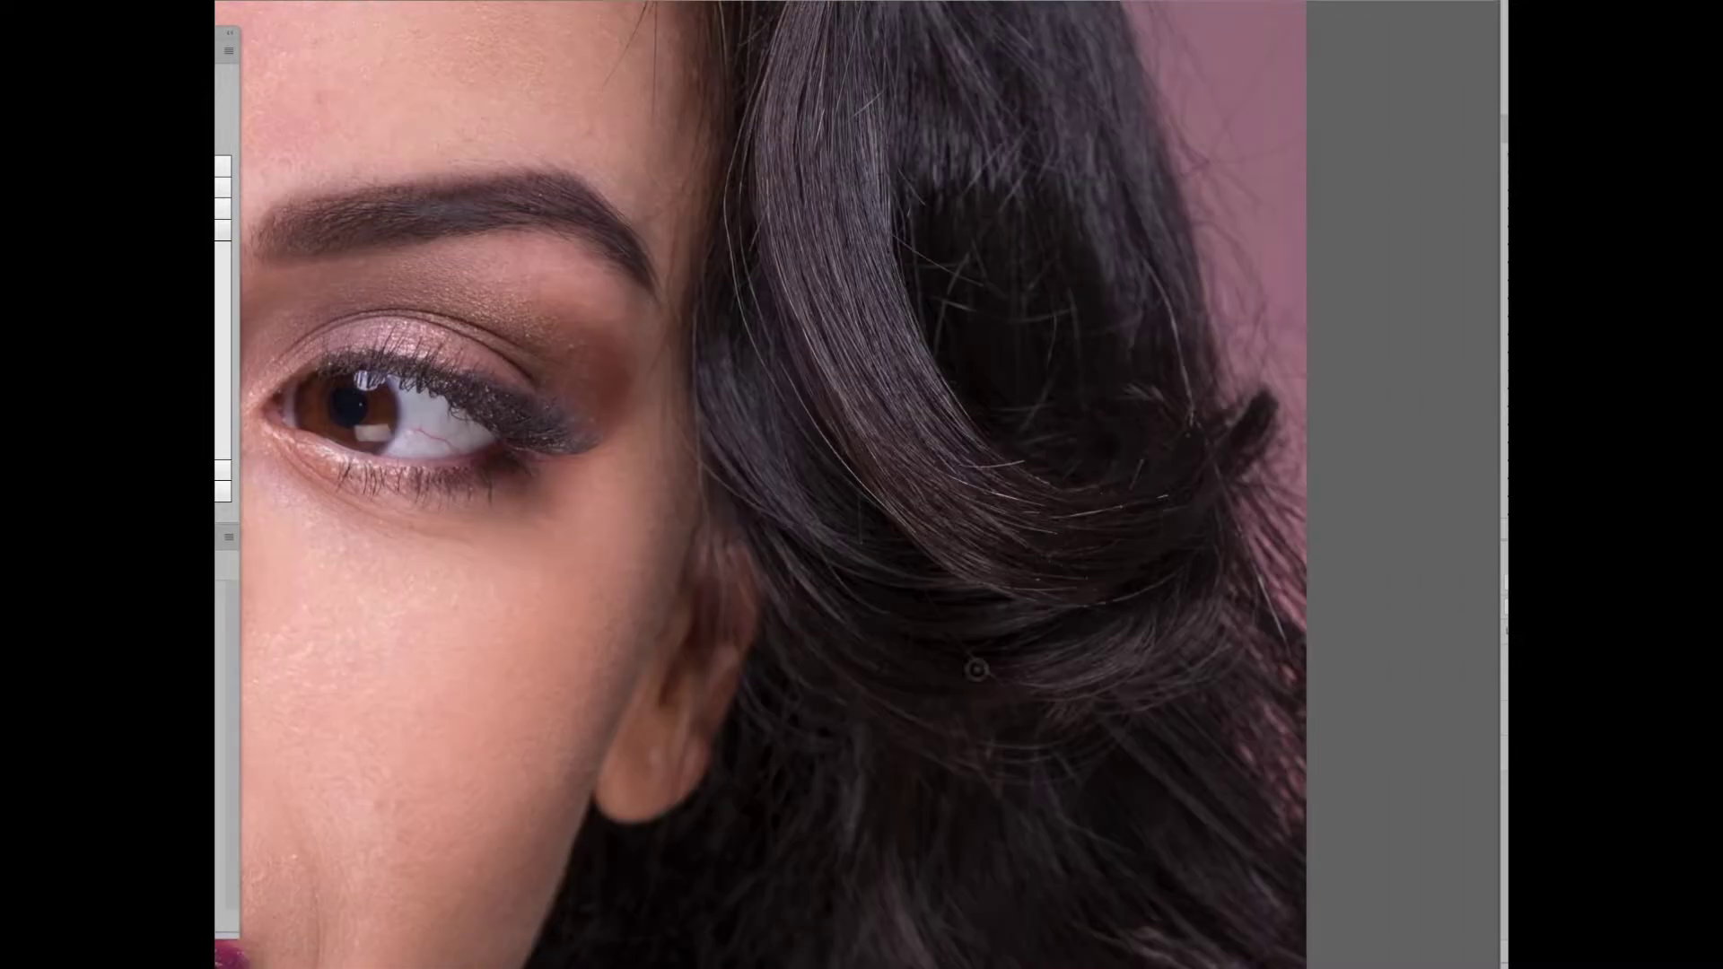
{"action": "scroll", "coordinate": [1215, 539], "scroll_direction": "up", "scroll_amount": 1}
{"action": "scroll", "coordinate": [1215, 538], "scroll_direction": "right", "scroll_amount": 1}
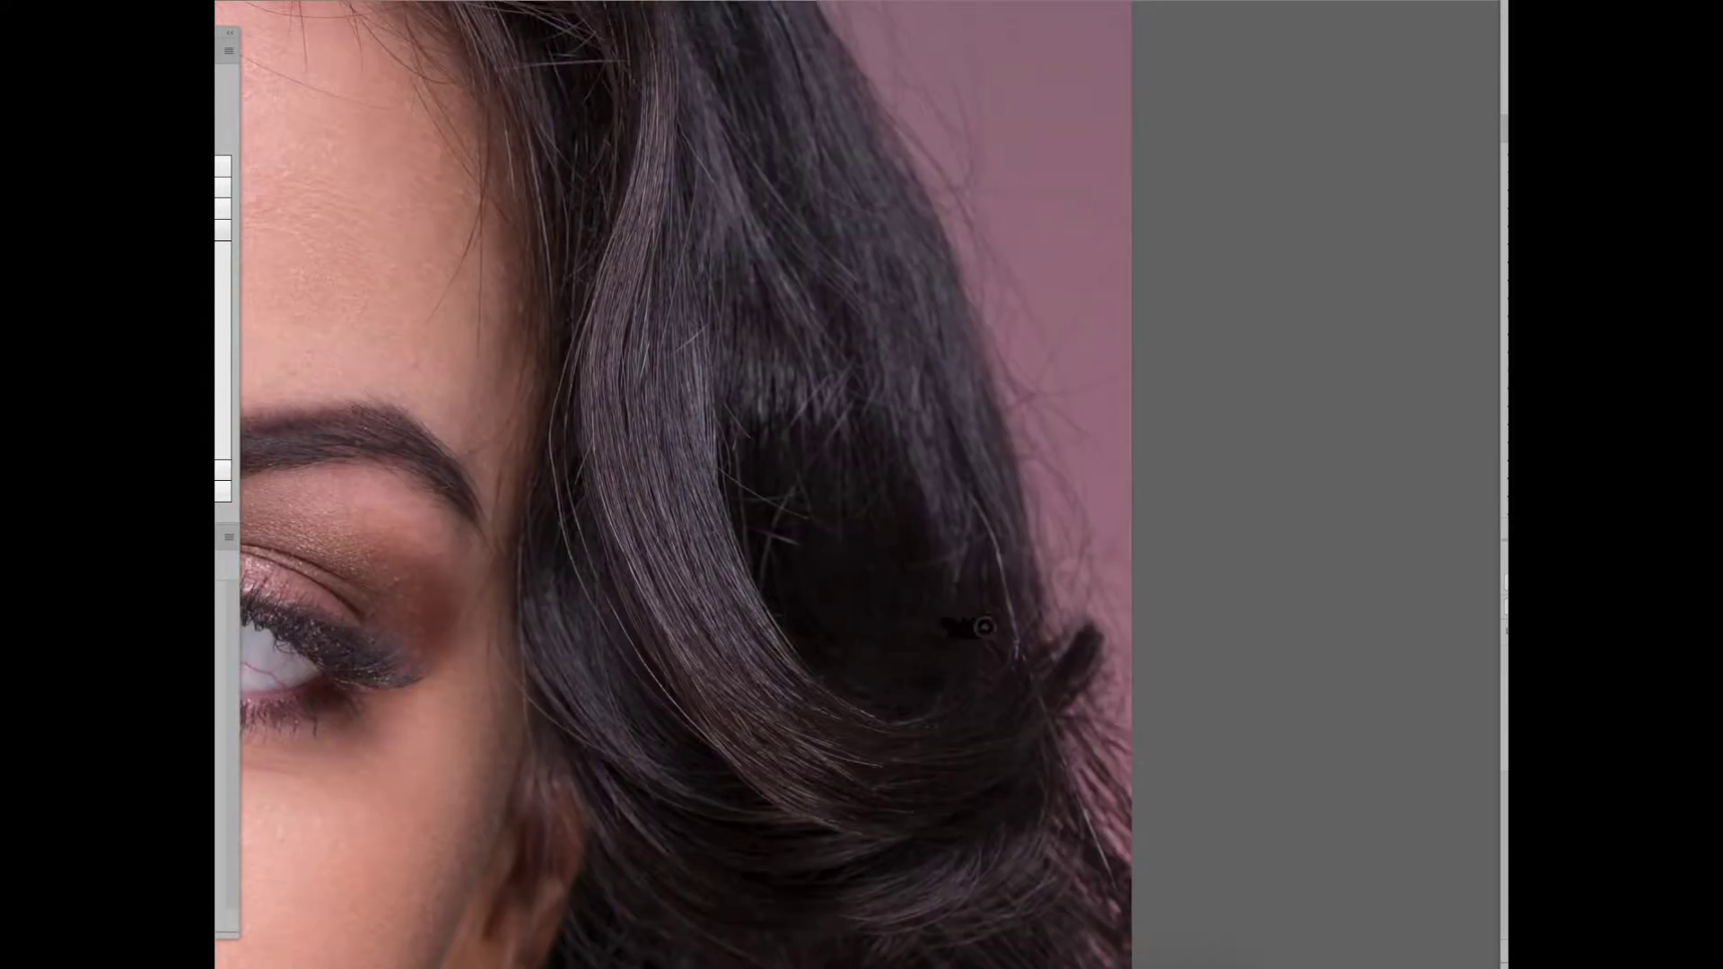
{"action": "scroll", "coordinate": [777, 589], "scroll_direction": "up", "scroll_amount": 1}
{"action": "scroll", "coordinate": [777, 589], "scroll_direction": "left", "scroll_amount": 1}
Step: Pan left along the hair edge toward the eye and forehead to check for flyaways
{"action": "scroll", "coordinate": [713, 503], "scroll_direction": "up", "scroll_amount": 1}
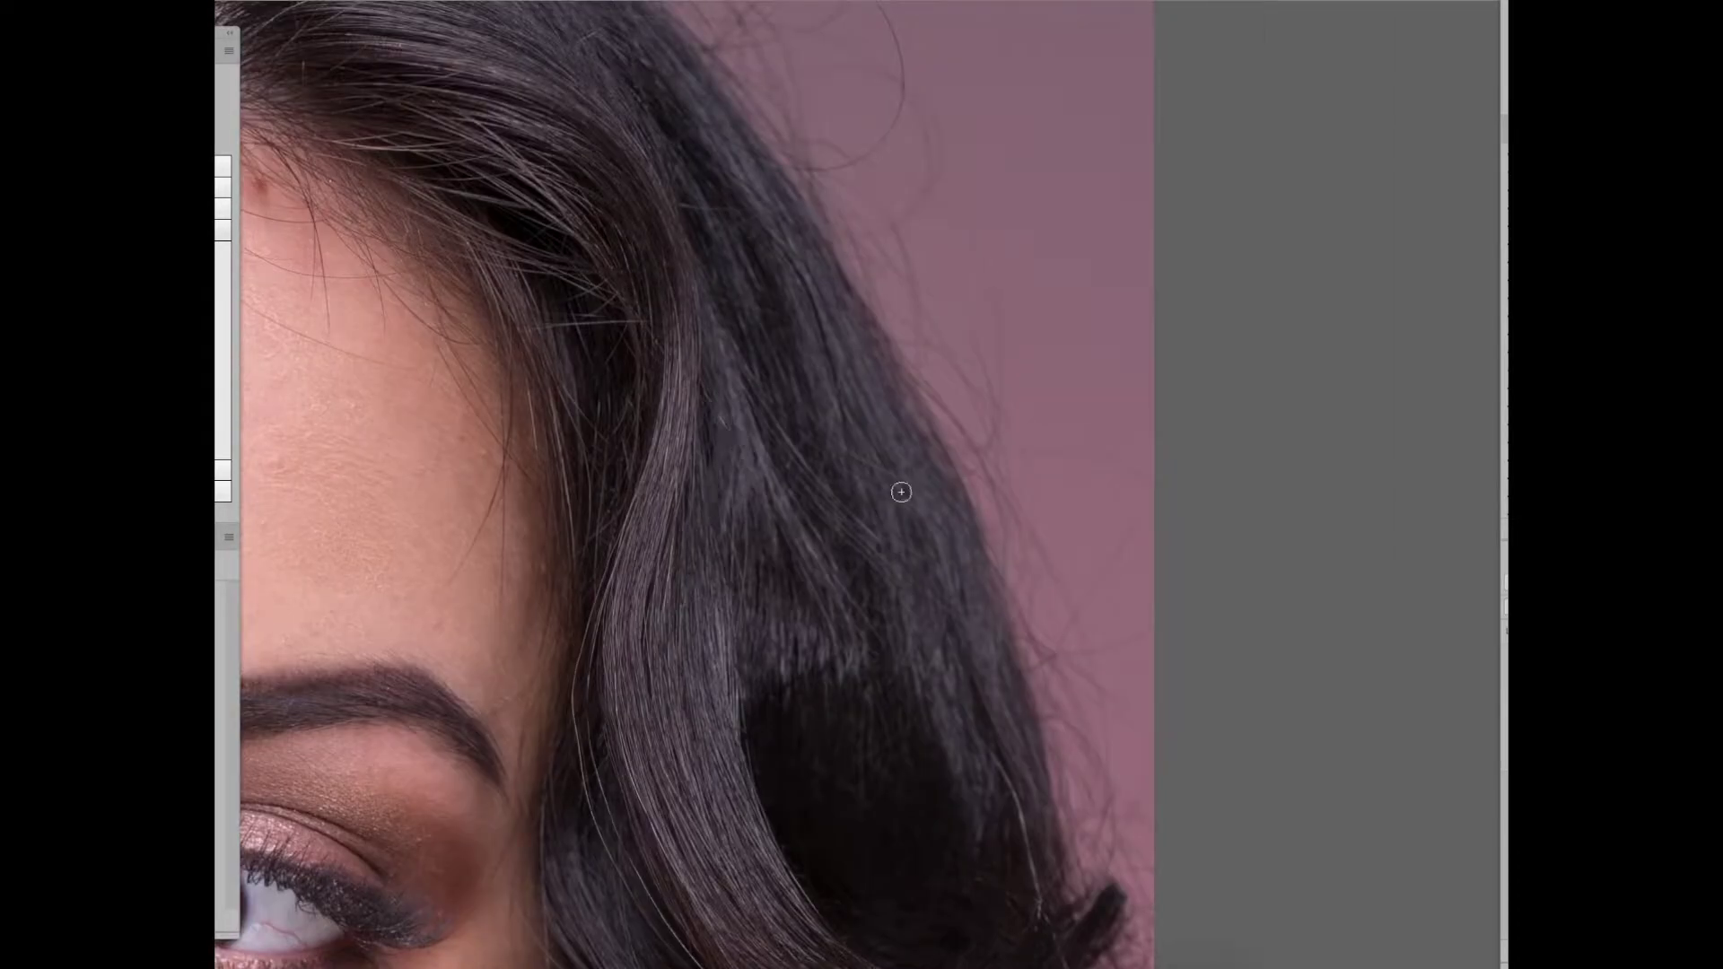
{"action": "scroll", "coordinate": [947, 535], "scroll_direction": "up", "scroll_amount": 1}
{"action": "scroll", "coordinate": [947, 535], "scroll_direction": "left", "scroll_amount": 1}
{"action": "scroll", "coordinate": [1024, 677], "scroll_direction": "up", "scroll_amount": 1}
{"action": "scroll", "coordinate": [1024, 677], "scroll_direction": "left", "scroll_amount": 1}
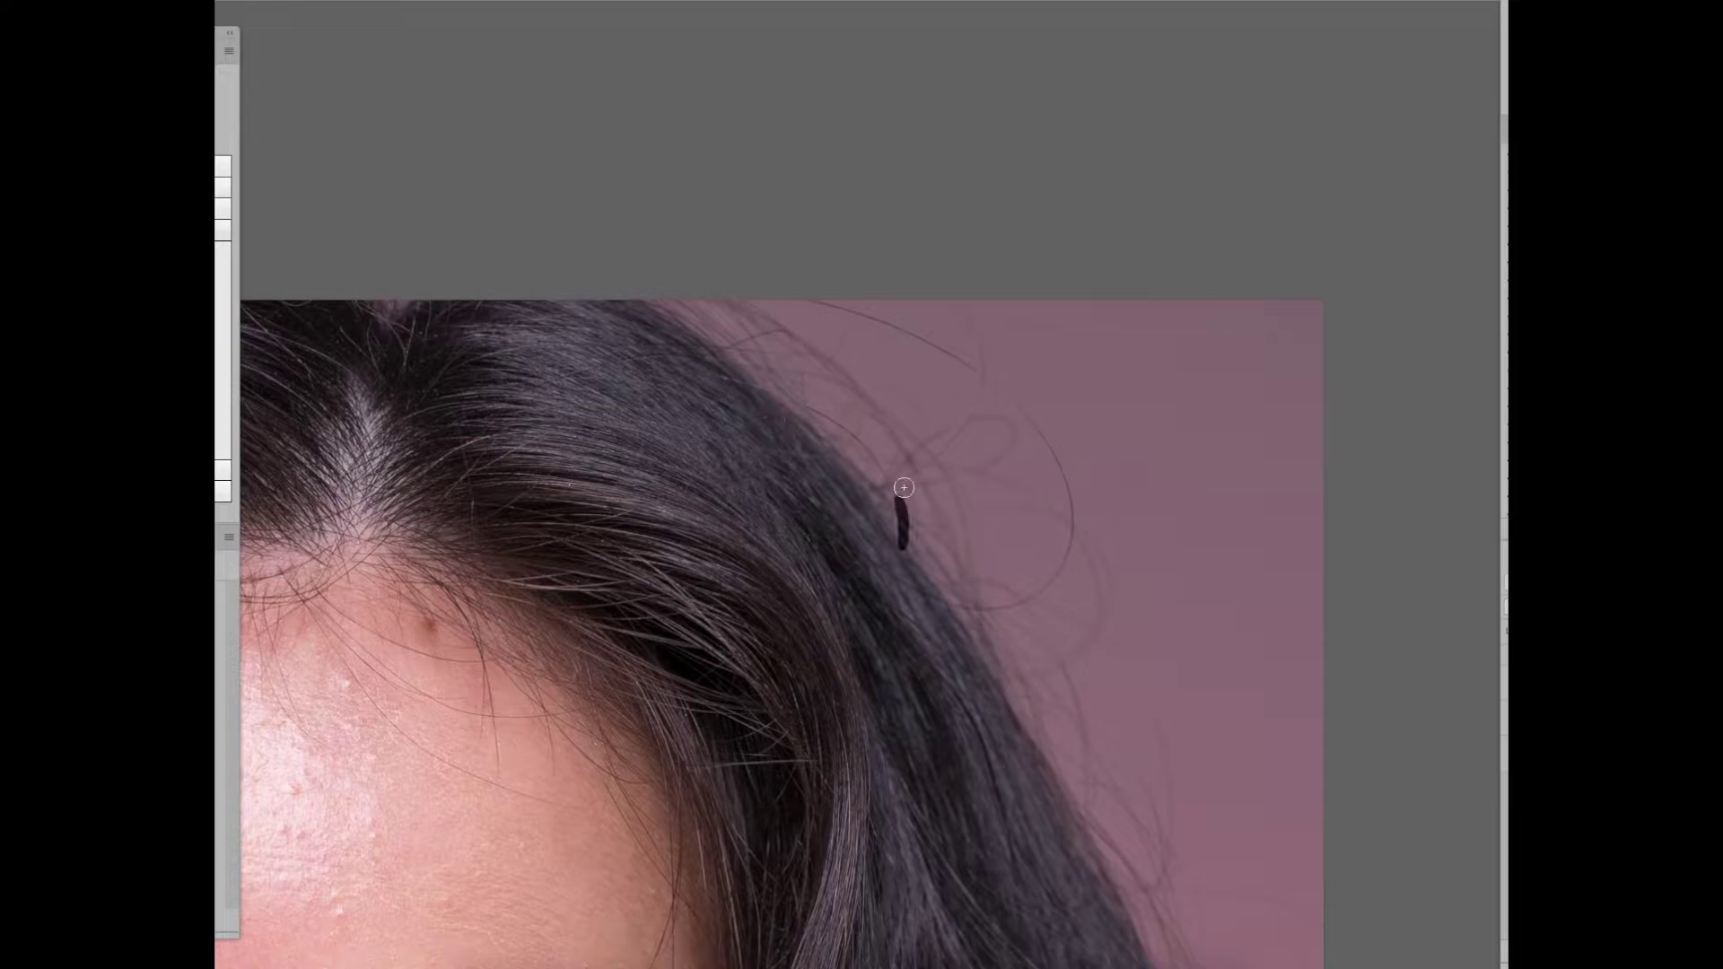
{"action": "scroll", "coordinate": [701, 558], "scroll_direction": "up", "scroll_amount": 1}
{"action": "scroll", "coordinate": [701, 558], "scroll_direction": "left", "scroll_amount": 1}
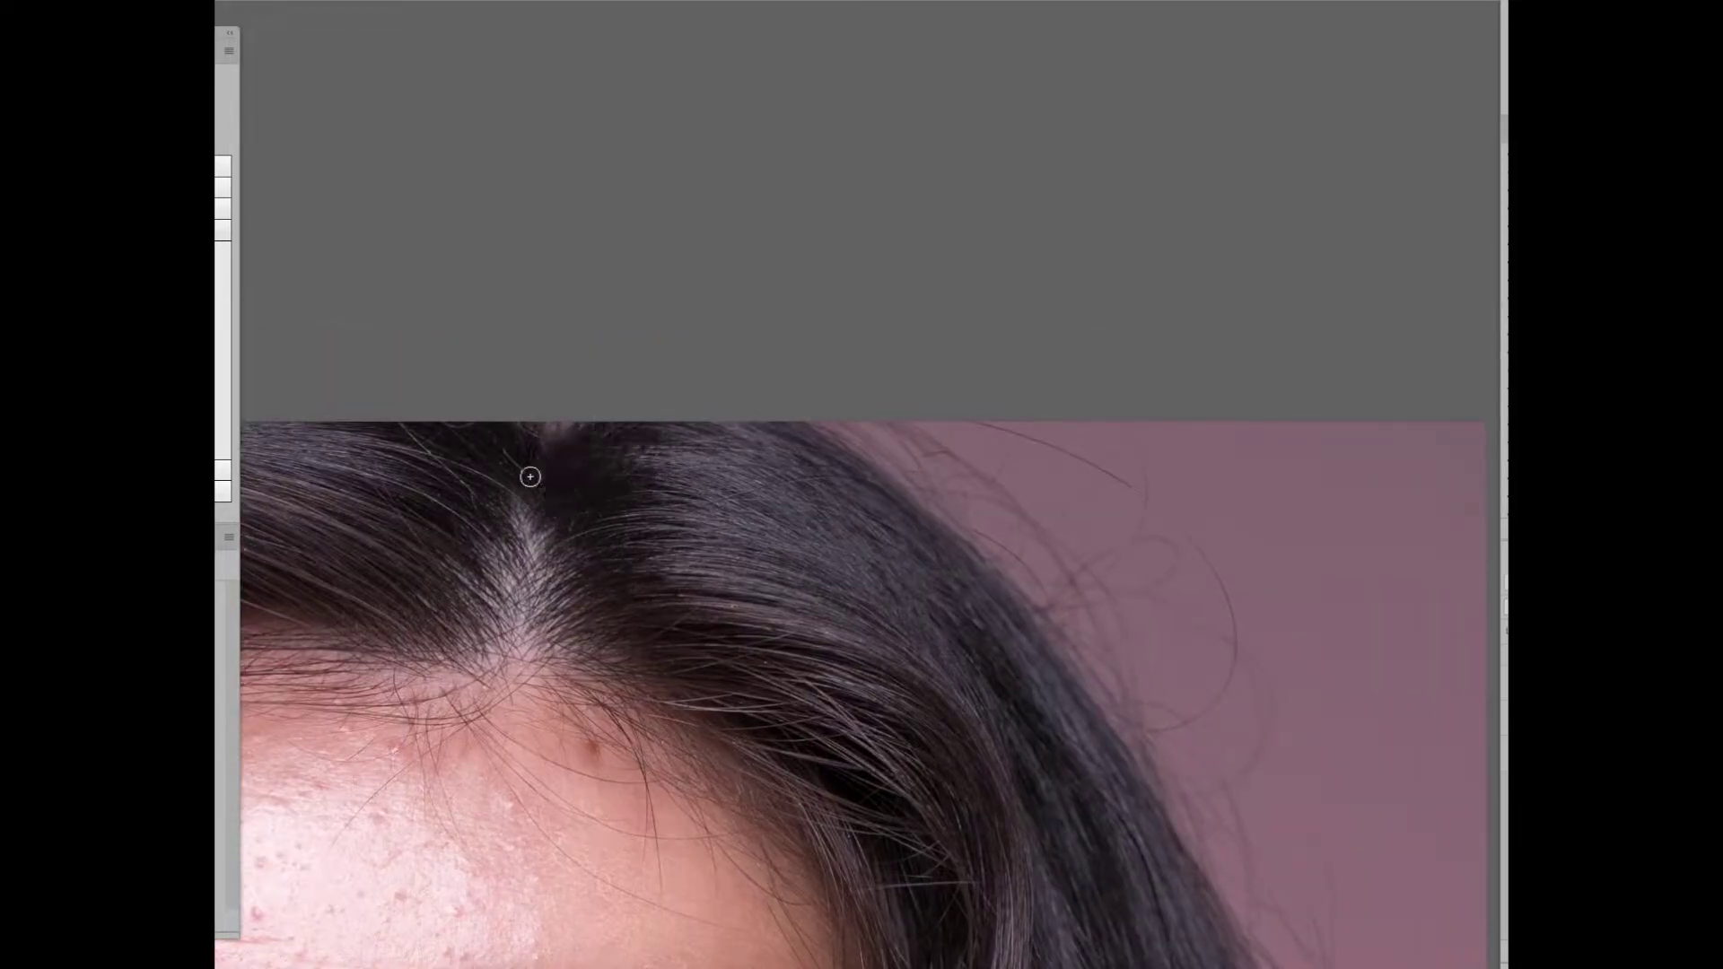
{"action": "scroll", "coordinate": [703, 473], "scroll_direction": "down", "scroll_amount": 1}
{"action": "scroll", "coordinate": [704, 473], "scroll_direction": "left", "scroll_amount": 1}
{"action": "scroll", "coordinate": [704, 473], "scroll_direction": "up", "scroll_amount": 1}
{"action": "scroll", "coordinate": [704, 473], "scroll_direction": "left", "scroll_amount": 1}
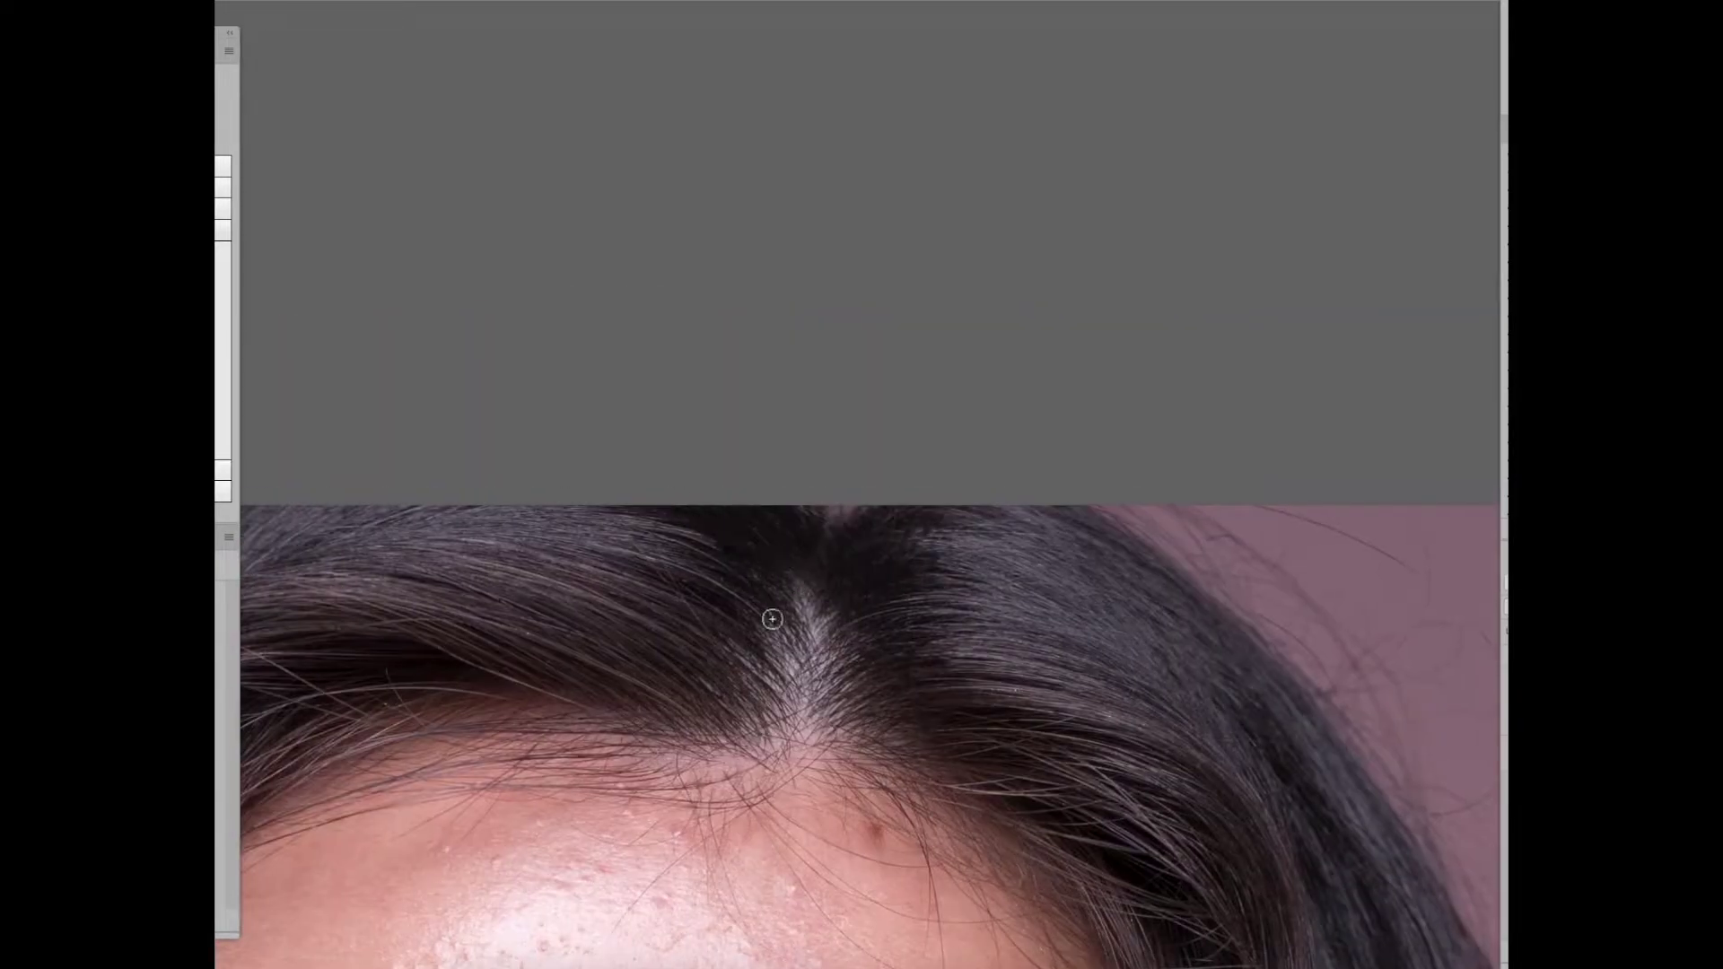
{"action": "scroll", "coordinate": [653, 709], "scroll_direction": "left", "scroll_amount": 2}
{"action": "scroll", "coordinate": [719, 627], "scroll_direction": "left", "scroll_amount": 1}
{"action": "scroll", "coordinate": [628, 539], "scroll_direction": "down", "scroll_amount": 1}
{"action": "scroll", "coordinate": [628, 539], "scroll_direction": "left", "scroll_amount": 1}
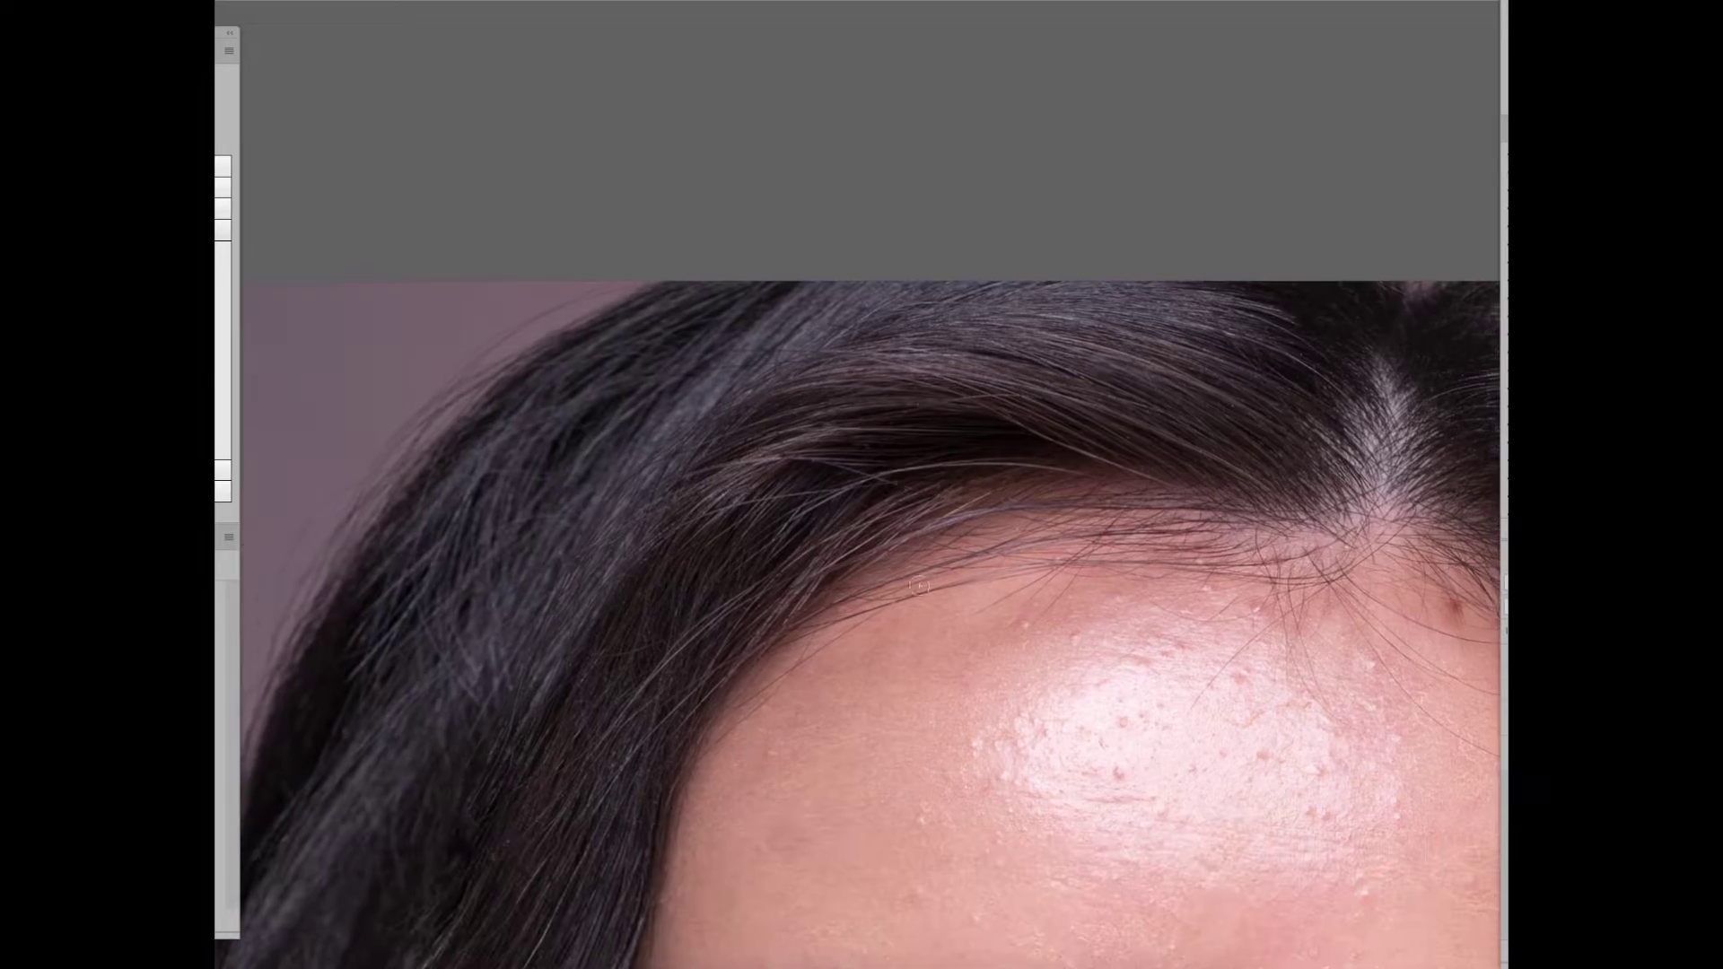
{"action": "scroll", "coordinate": [471, 446], "scroll_direction": "down", "scroll_amount": 1}
{"action": "scroll", "coordinate": [470, 446], "scroll_direction": "down", "scroll_amount": 1}
Step: Bring the chest area into view, then zoom in toward the face
{"action": "left_click_drag", "start_coordinate": [538, 512], "coordinate": [1109, 584]}
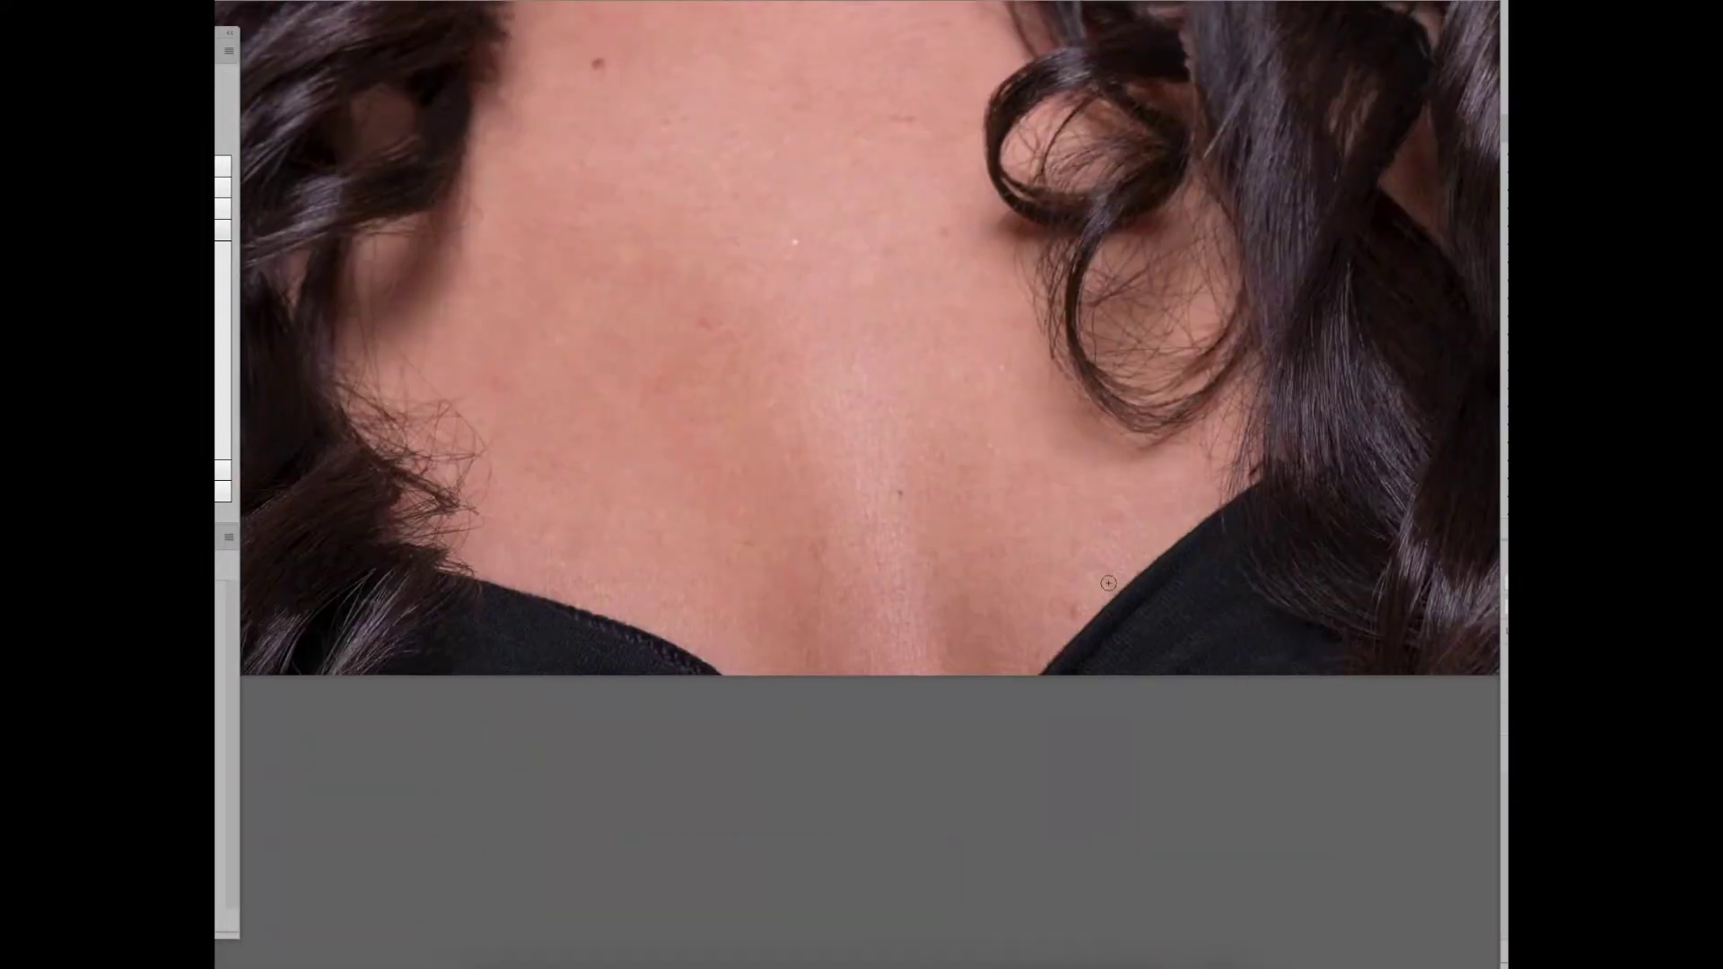
{"action": "scroll", "coordinate": [924, 500], "scroll_direction": "up", "scroll_amount": 2}
{"action": "scroll", "coordinate": [817, 654], "scroll_direction": "up", "scroll_amount": 1}
{"action": "scroll", "coordinate": [759, 374], "scroll_direction": "up", "scroll_amount": 1}
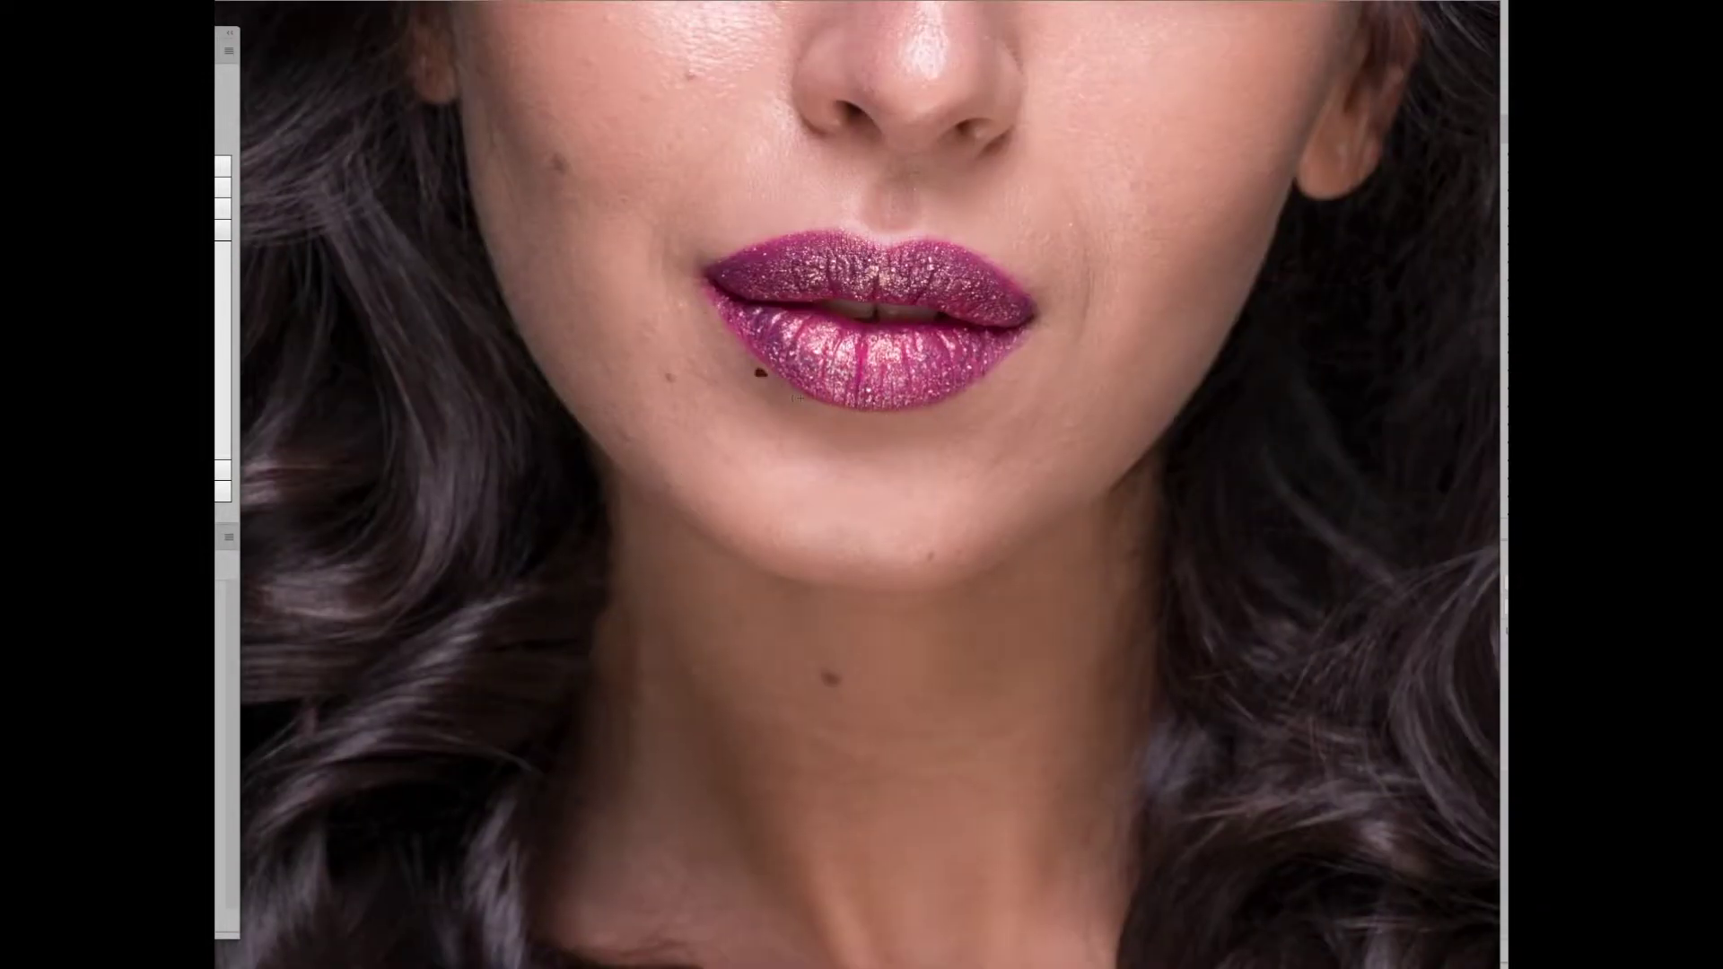
{"action": "scroll", "coordinate": [929, 359], "scroll_direction": "up", "scroll_amount": 1}
{"action": "scroll", "coordinate": [650, 572], "scroll_direction": "up", "scroll_amount": 2}
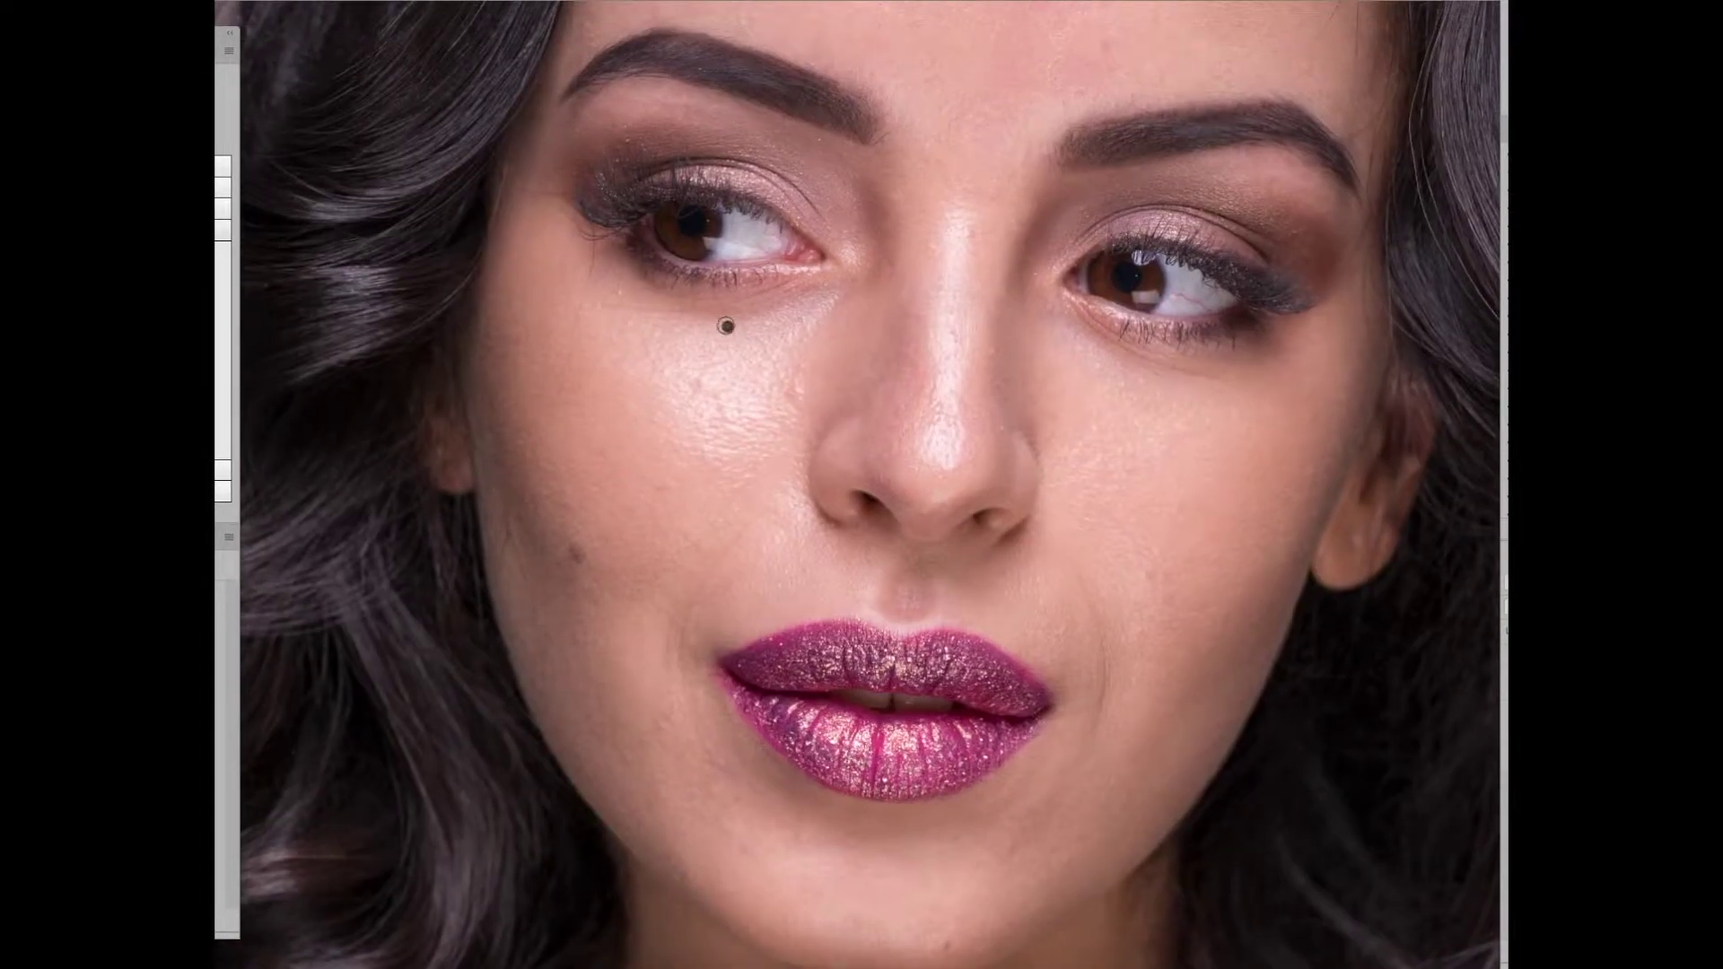
{"action": "scroll", "coordinate": [727, 332], "scroll_direction": "up", "scroll_amount": 2}
{"action": "scroll", "coordinate": [1195, 303], "scroll_direction": "right", "scroll_amount": 2}
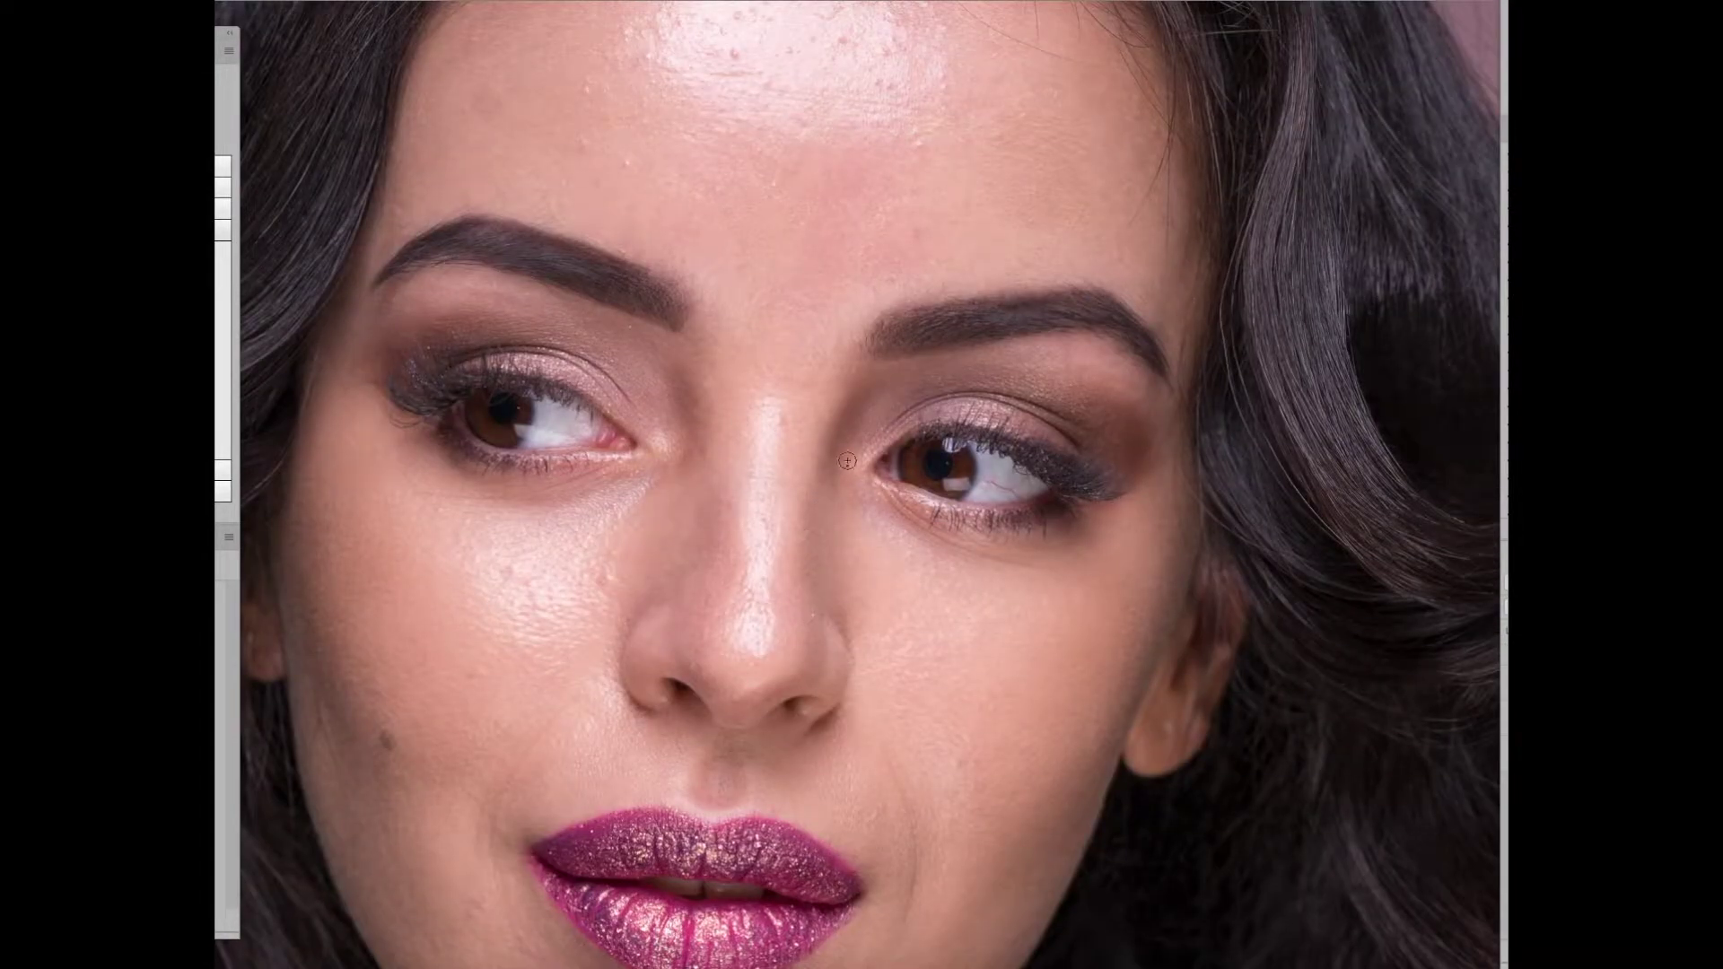
{"action": "scroll", "coordinate": [854, 470], "scroll_direction": "up", "scroll_amount": 2}
{"action": "scroll", "coordinate": [1155, 574], "scroll_direction": "up", "scroll_amount": 1}
{"action": "scroll", "coordinate": [1155, 578], "scroll_direction": "up", "scroll_amount": 2}
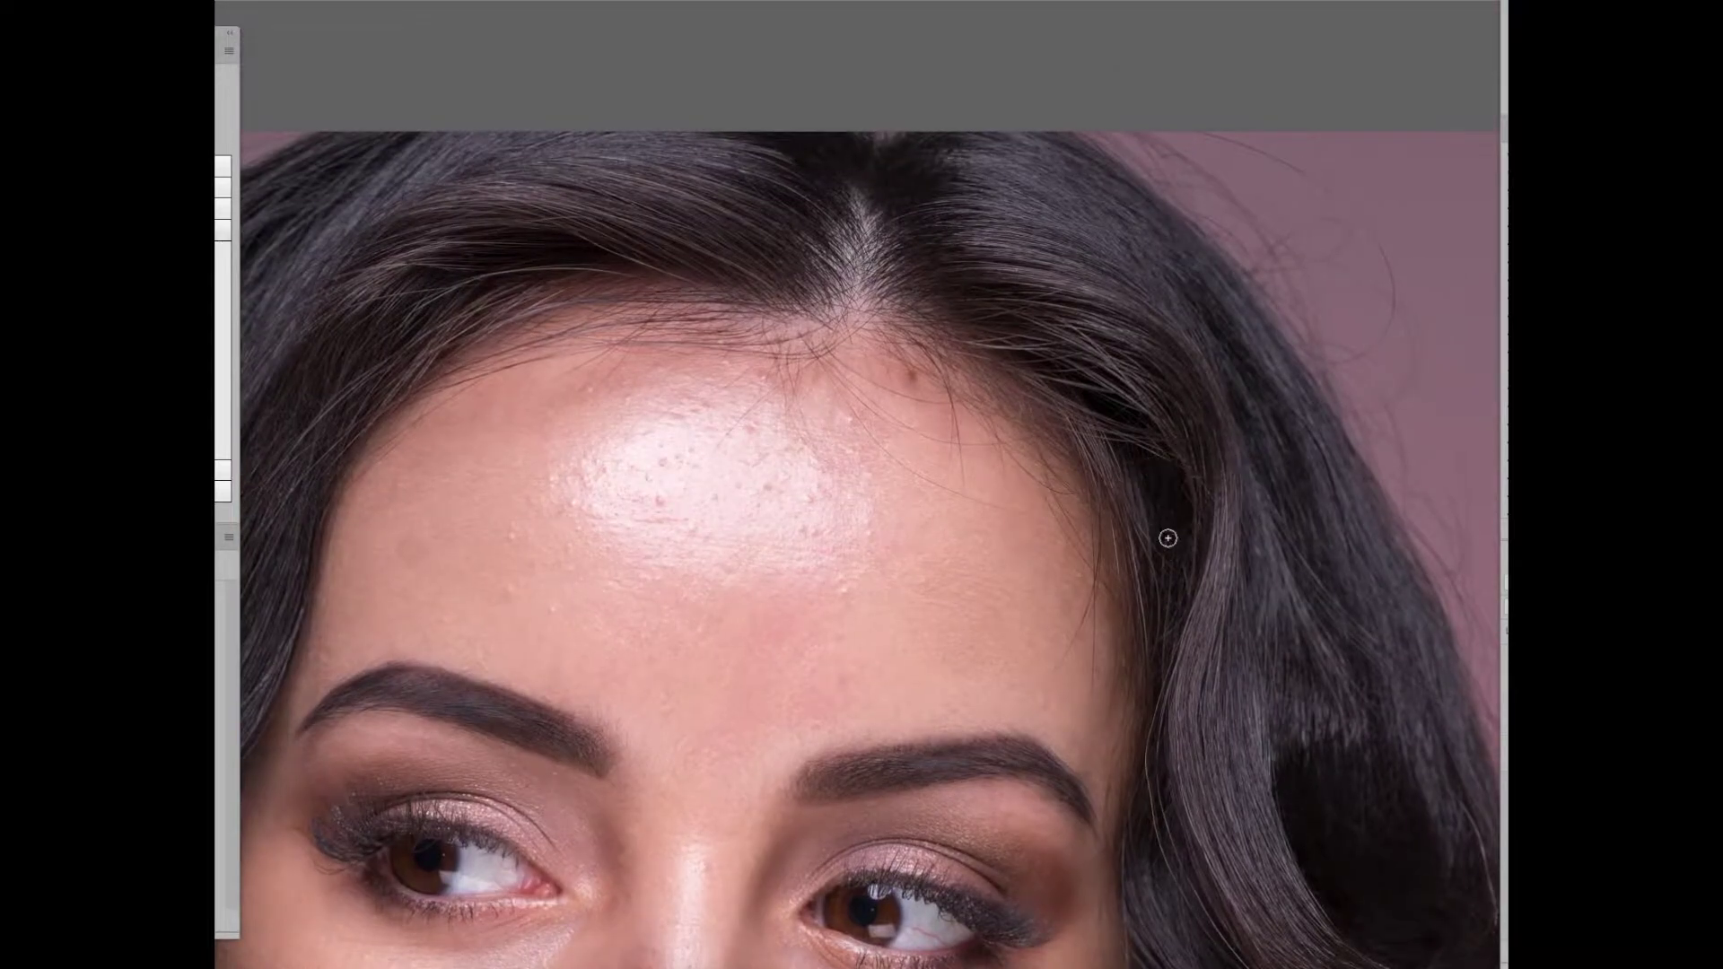
{"action": "scroll", "coordinate": [939, 369], "scroll_direction": "left", "scroll_amount": 1}
{"action": "scroll", "coordinate": [752, 243], "scroll_direction": "down", "scroll_amount": 2}
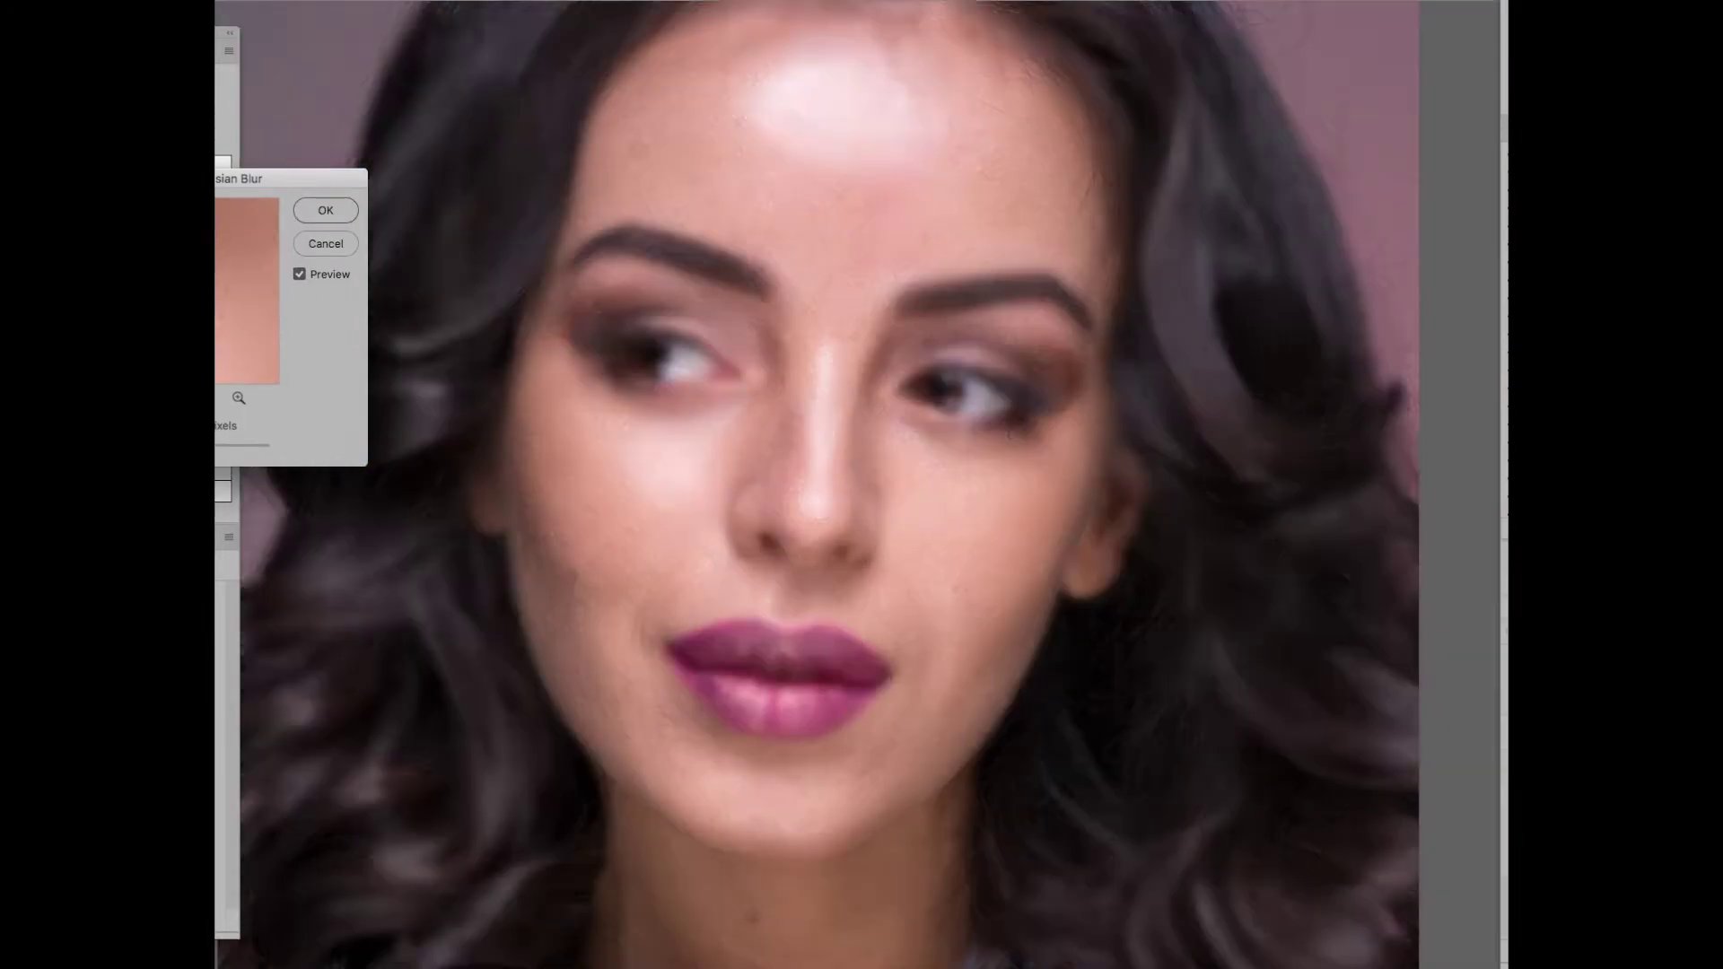
Step: Apply the Gaussian Blur, then zoom in and smooth the blotchy forehead highlight
{"action": "key", "text": "Return"}
{"action": "key", "text": "ctrl+plus"}
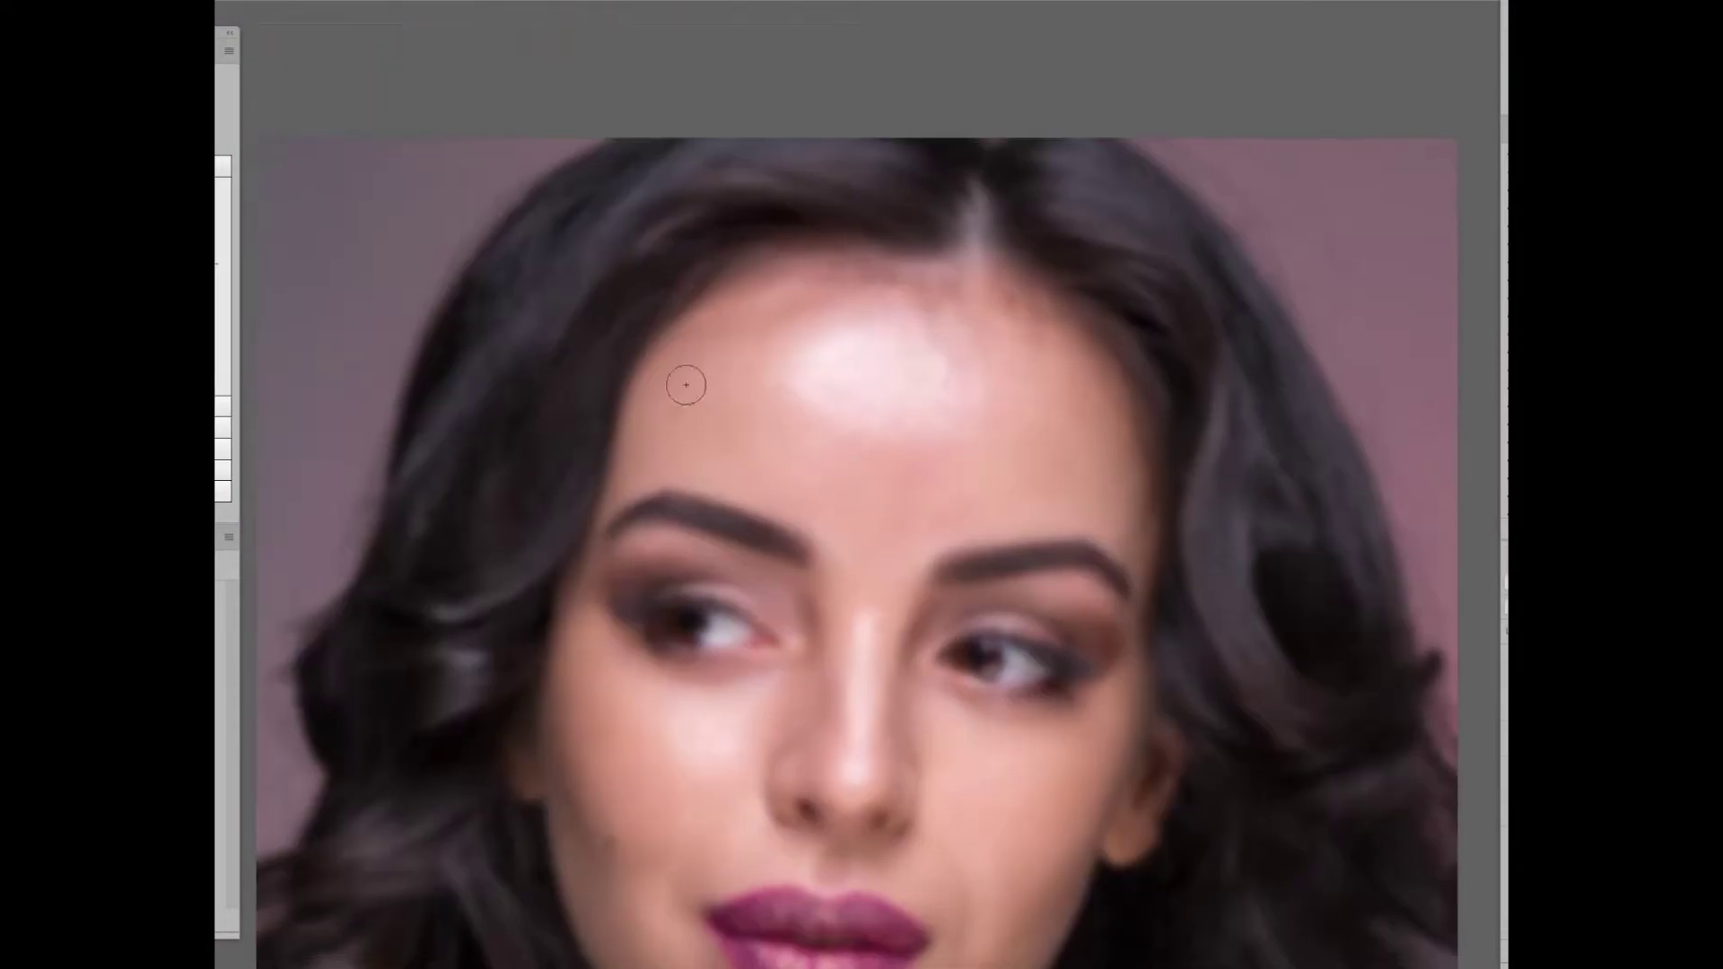
{"action": "mouse_move", "coordinate": [885, 442]}
{"action": "left_mouse_down"}
{"action": "mouse_move", "coordinate": [951, 308]}
{"action": "mouse_move", "coordinate": [934, 423]}
{"action": "left_mouse_up"}
{"action": "scroll", "coordinate": [897, 493], "scroll_direction": "down", "scroll_amount": 2}
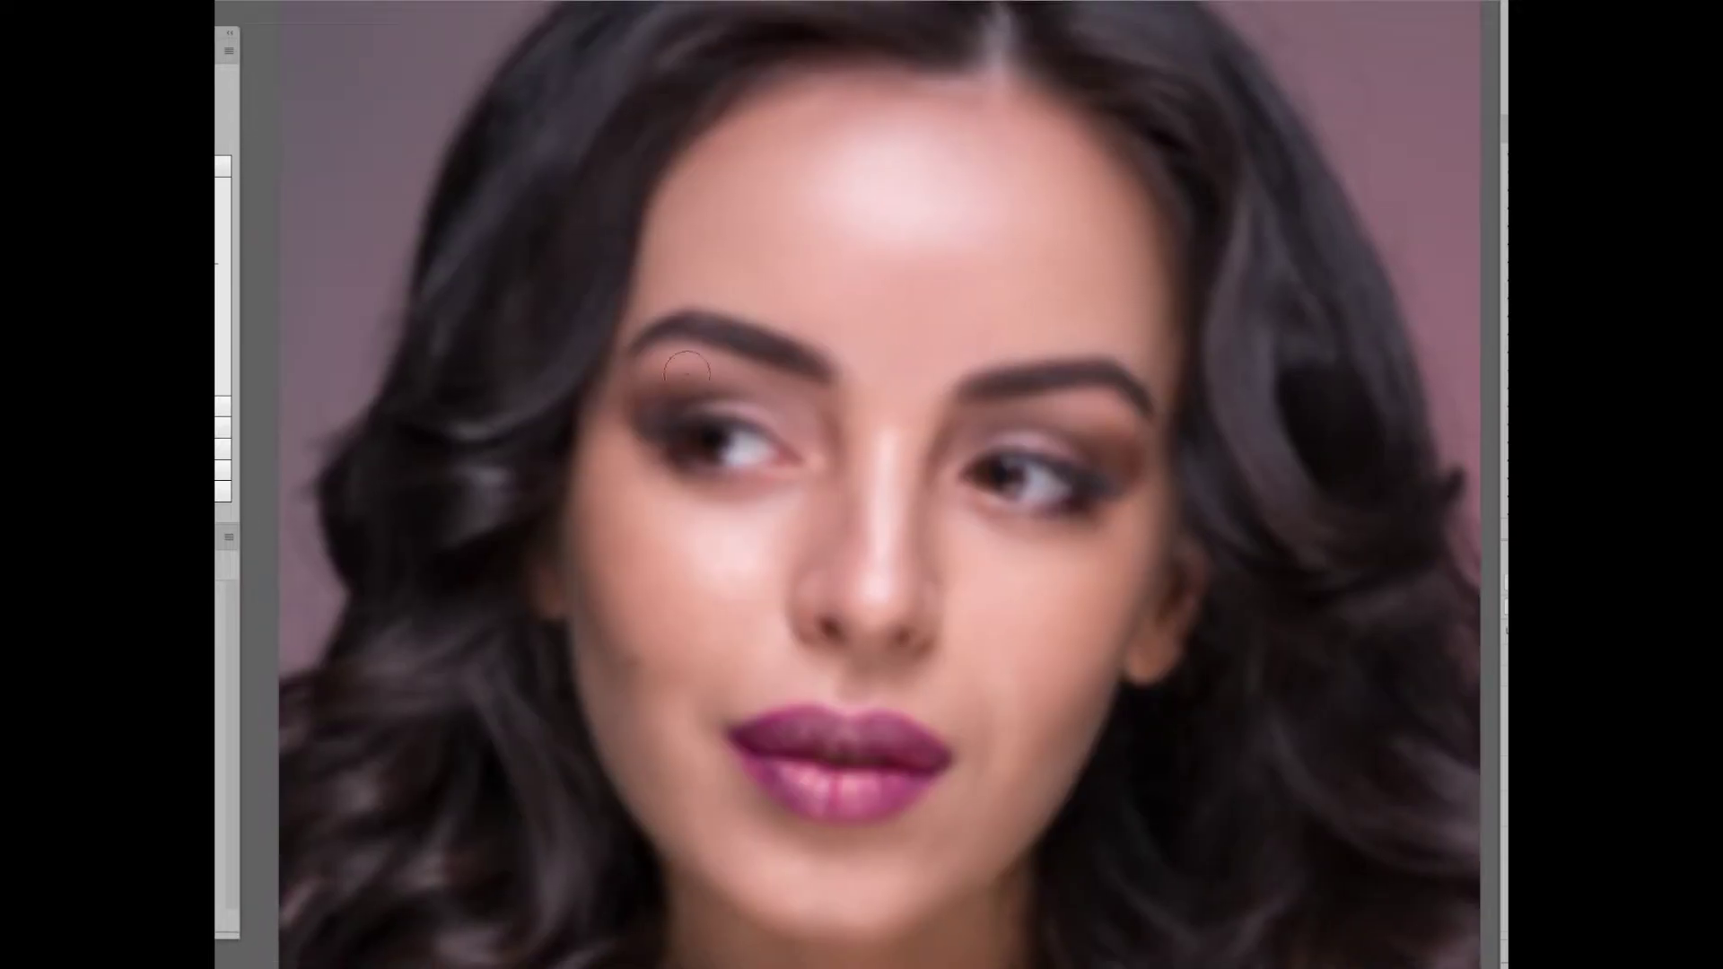
Step: Enlarge the brush slightly and smooth the skin across the cheek
{"action": "key", "text": "bracketright"}
{"action": "left_click_drag", "start_coordinate": [700, 557], "coordinate": [748, 562]}
{"action": "scroll", "coordinate": [649, 735], "scroll_direction": "down", "scroll_amount": 2}
{"action": "scroll", "coordinate": [649, 736], "scroll_direction": "right", "scroll_amount": 1}
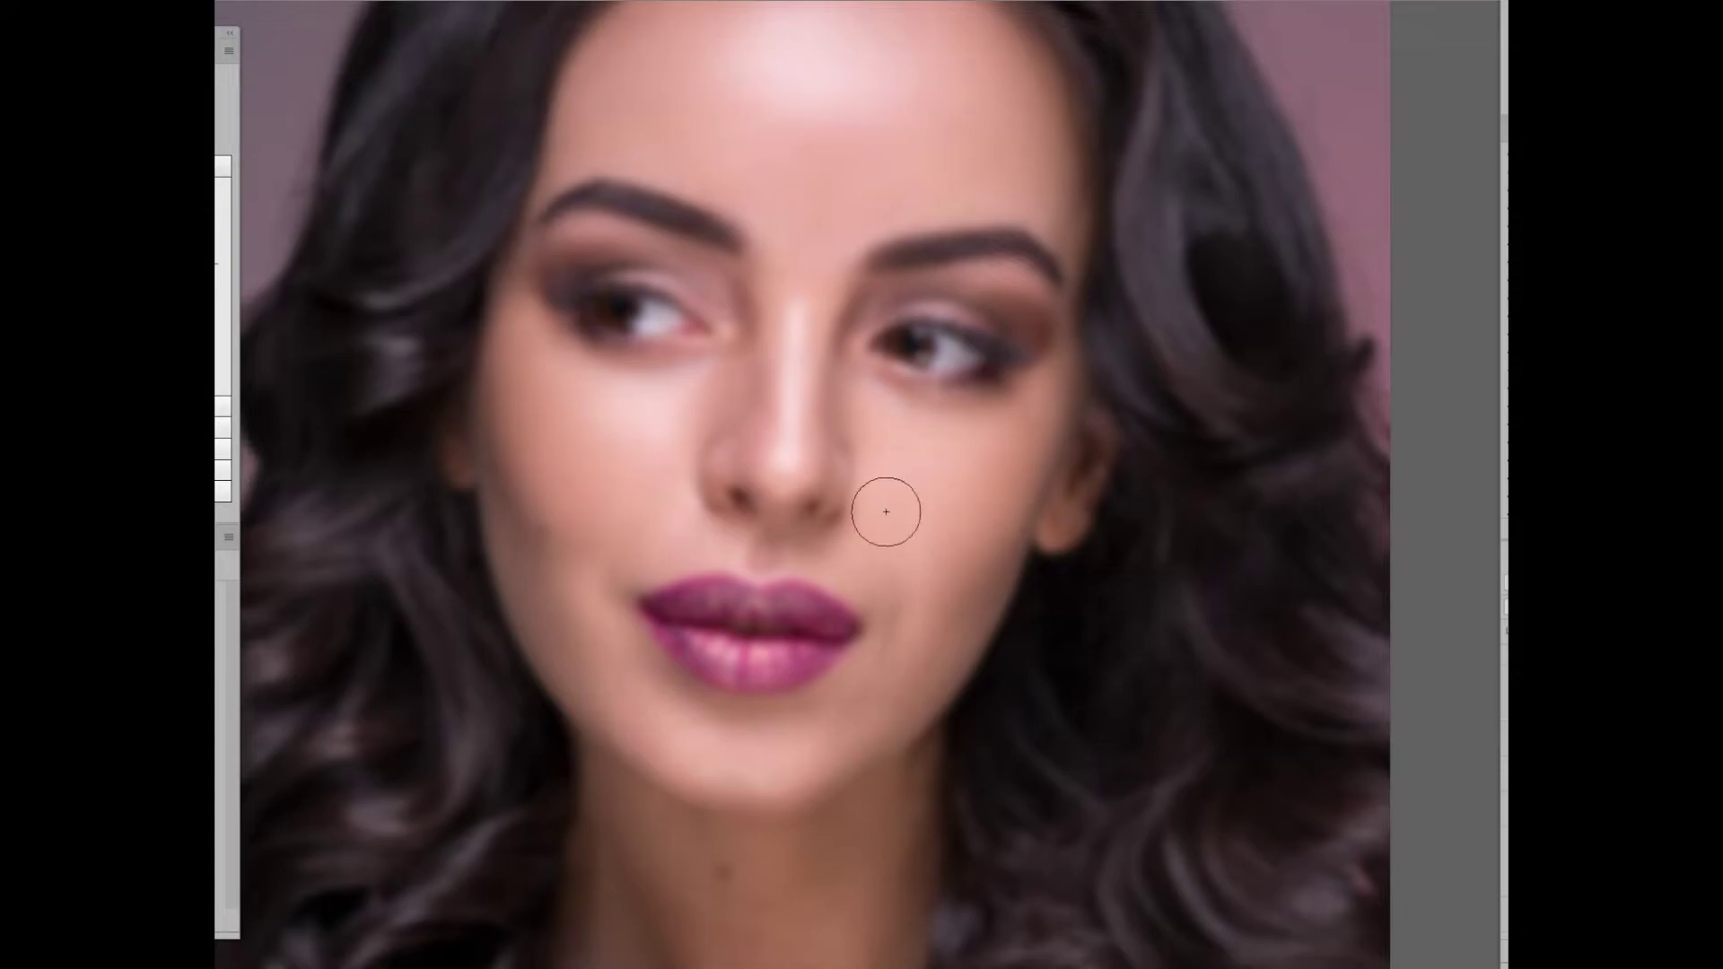
{"action": "scroll", "coordinate": [862, 752], "scroll_direction": "down", "scroll_amount": 3}
{"action": "scroll", "coordinate": [862, 752], "scroll_direction": "left", "scroll_amount": 1}
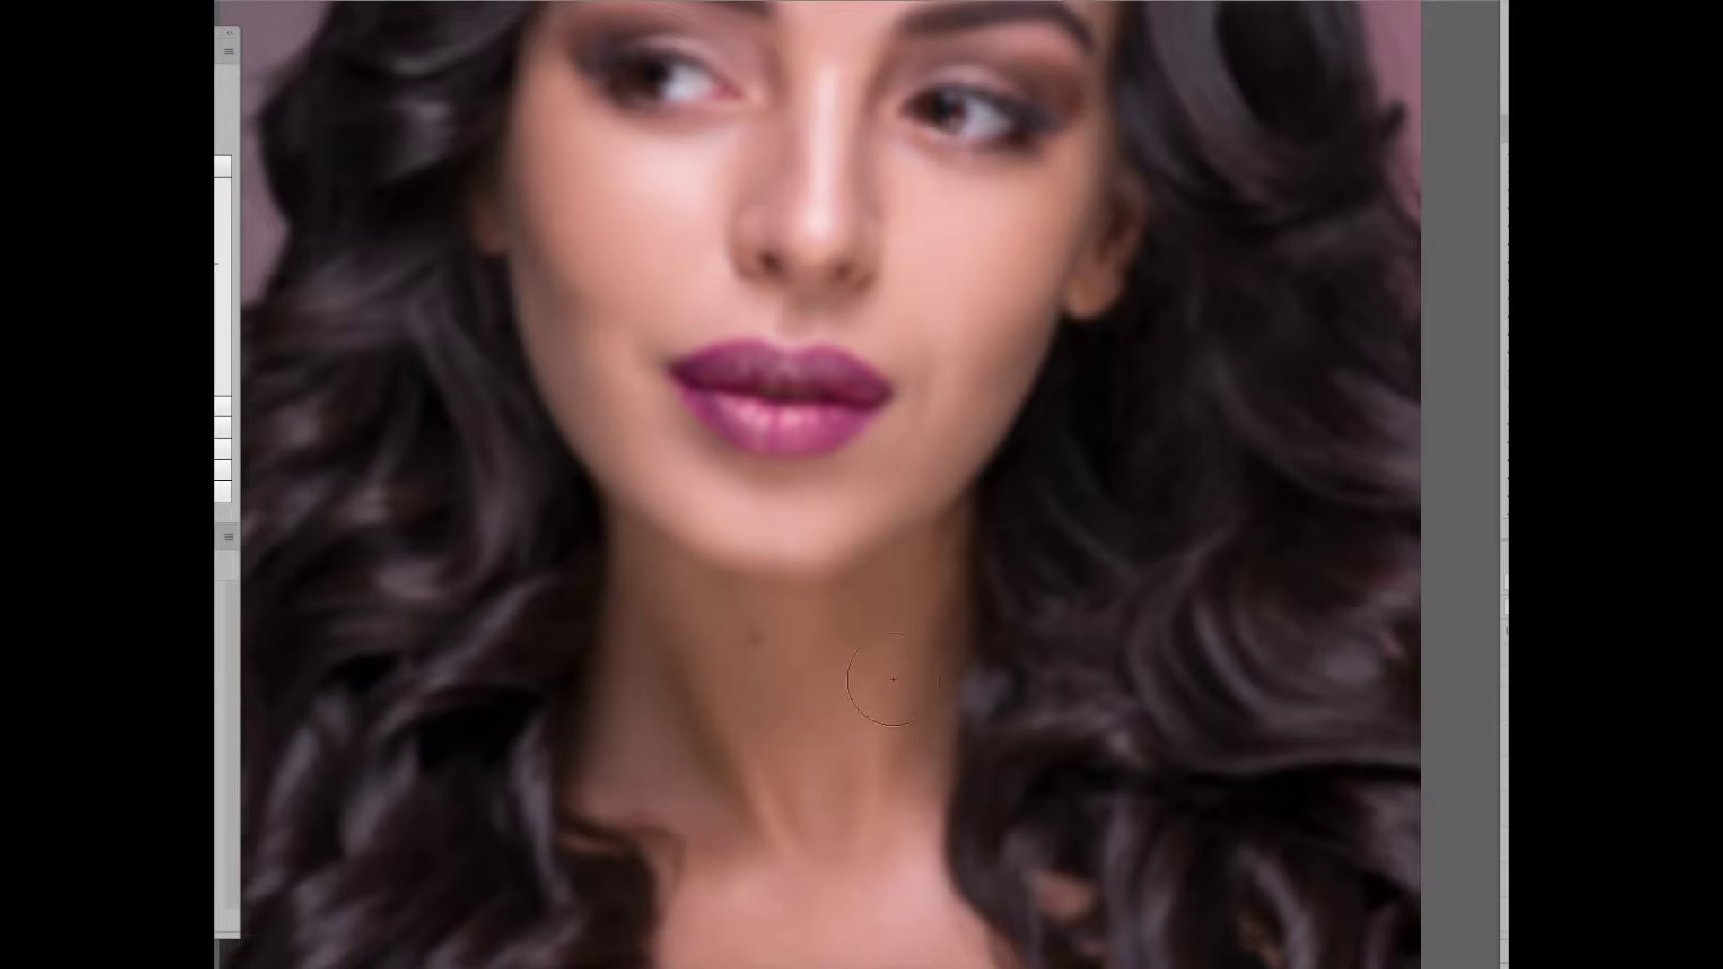
Step: Scroll down to check the blurred portrait toward the chest
{"action": "scroll", "coordinate": [749, 467], "scroll_direction": "down", "scroll_amount": 3}
{"action": "scroll", "coordinate": [749, 467], "scroll_direction": "left", "scroll_amount": 1}
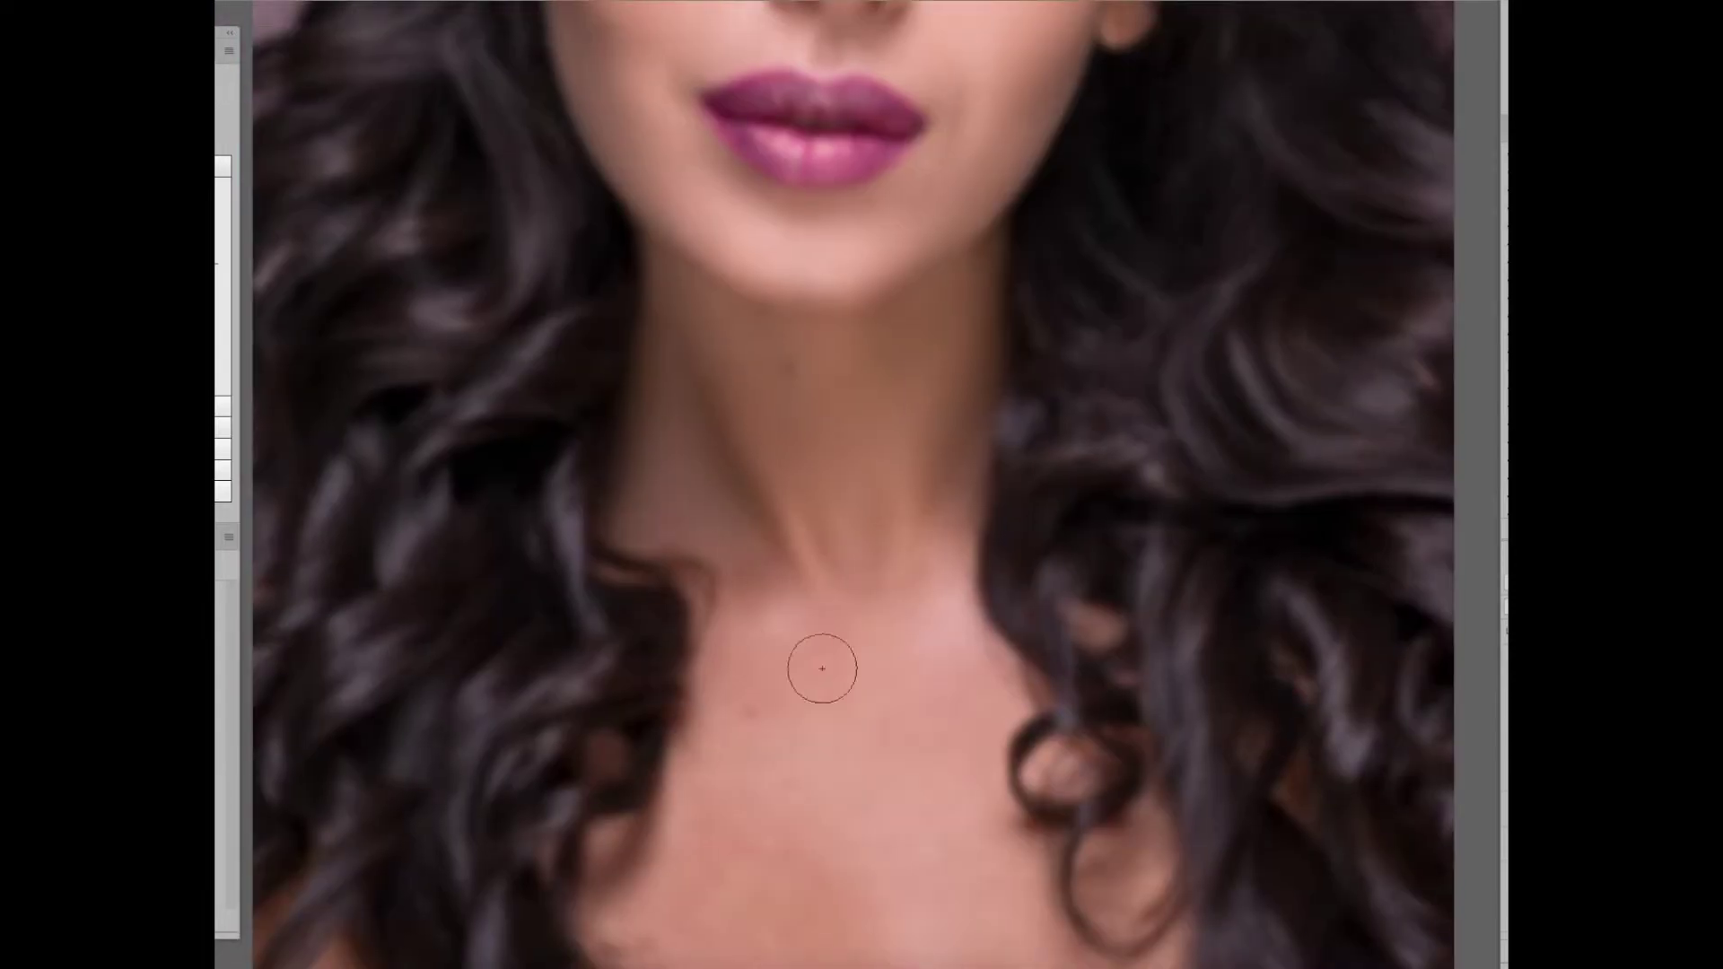
{"action": "scroll", "coordinate": [892, 620], "scroll_direction": "down", "scroll_amount": 2}
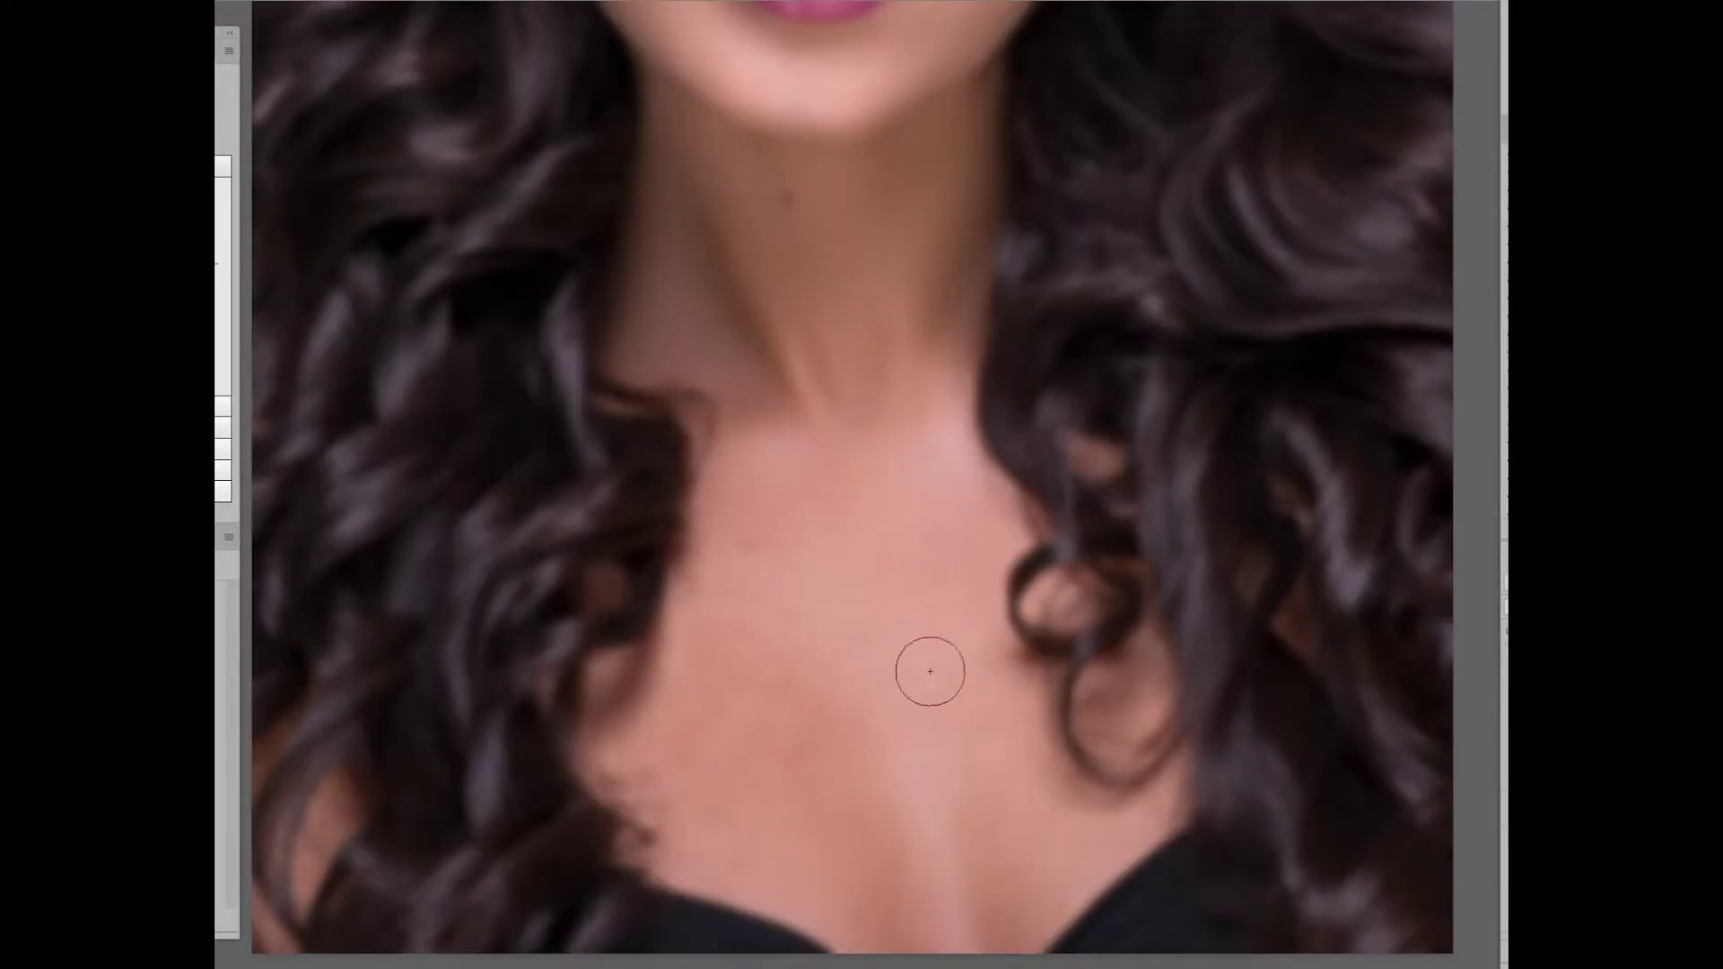
{"action": "scroll", "coordinate": [908, 802], "scroll_direction": "down", "scroll_amount": 1}
{"action": "scroll", "coordinate": [757, 735], "scroll_direction": "down", "scroll_amount": 1}
{"action": "scroll", "coordinate": [757, 736], "scroll_direction": "right", "scroll_amount": 1}
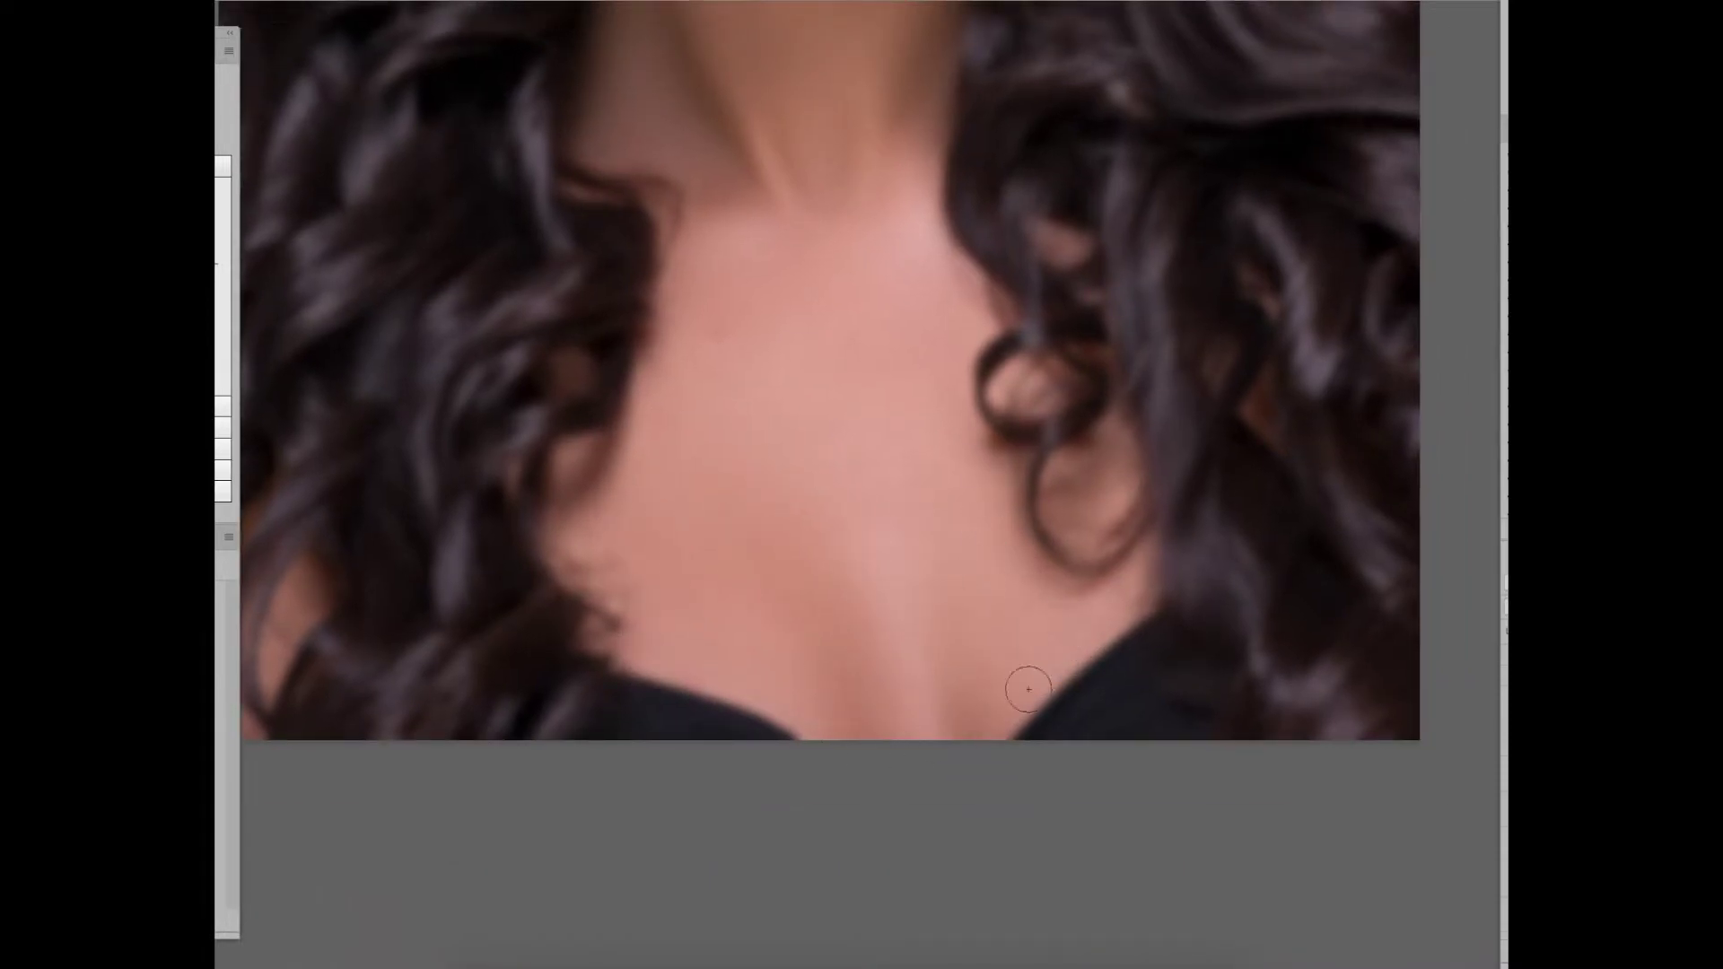
{"action": "scroll", "coordinate": [715, 654], "scroll_direction": "down", "scroll_amount": 1}
Step: Scroll back up toward the face and reposition the portrait in the window
{"action": "scroll", "coordinate": [973, 620], "scroll_direction": "up", "scroll_amount": 4}
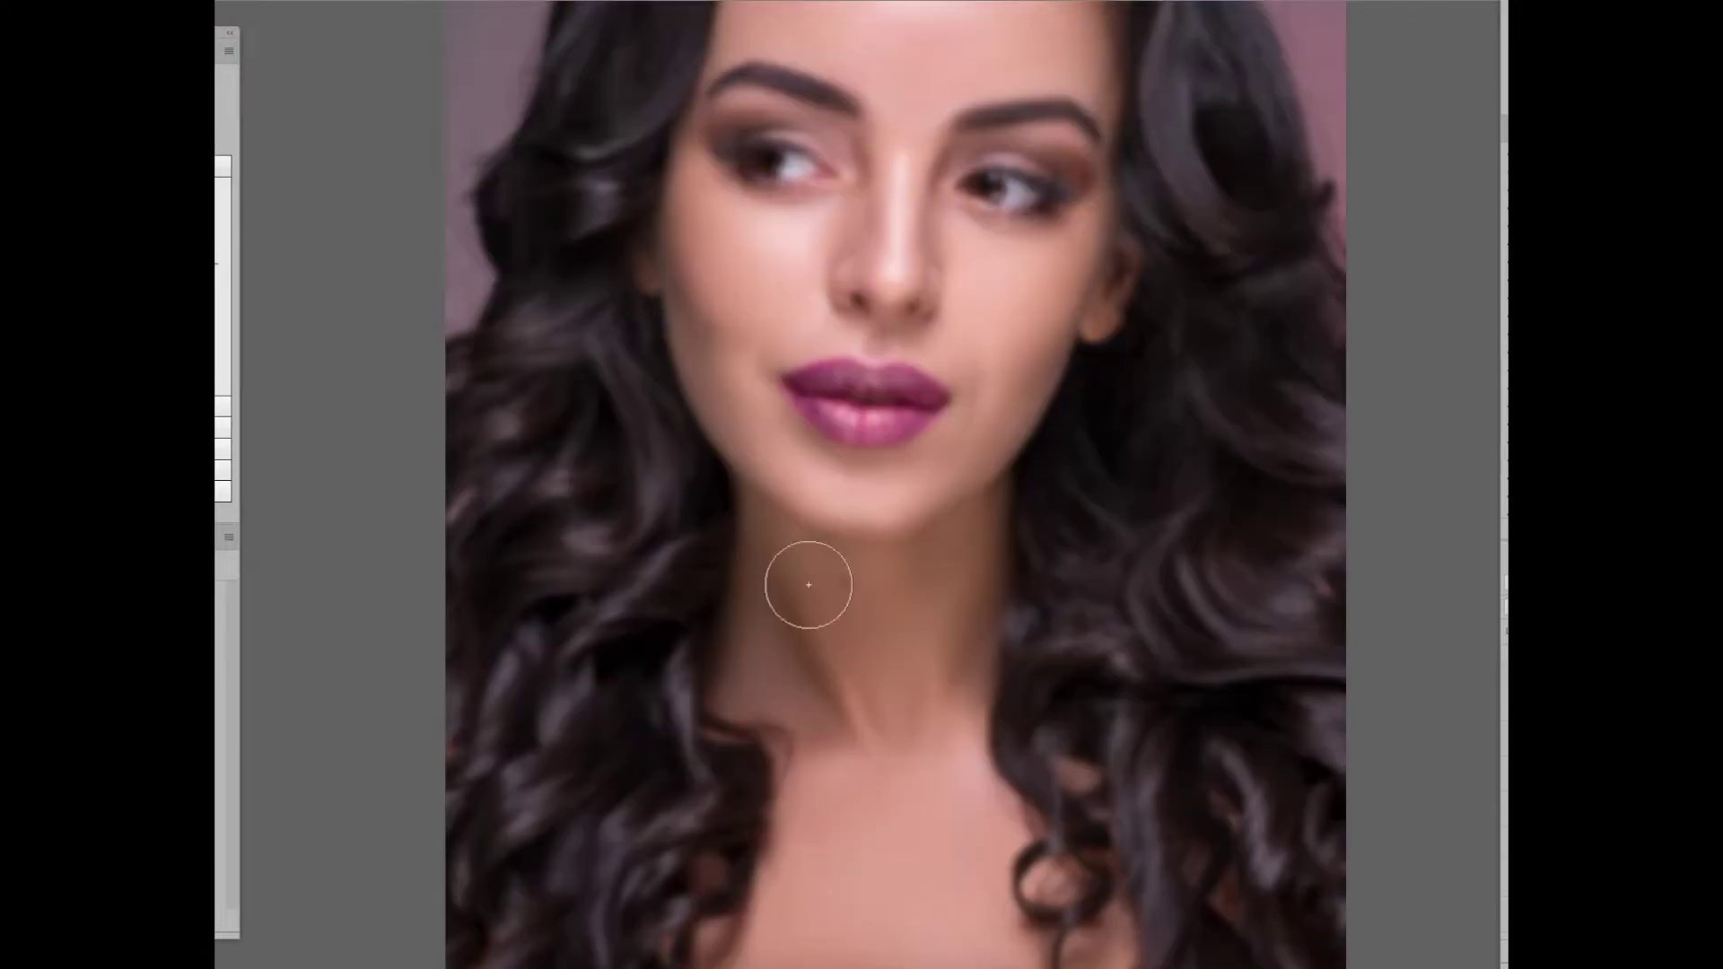
{"action": "scroll", "coordinate": [887, 709], "scroll_direction": "up", "scroll_amount": 3}
{"action": "scroll", "coordinate": [851, 457], "scroll_direction": "right", "scroll_amount": 1}
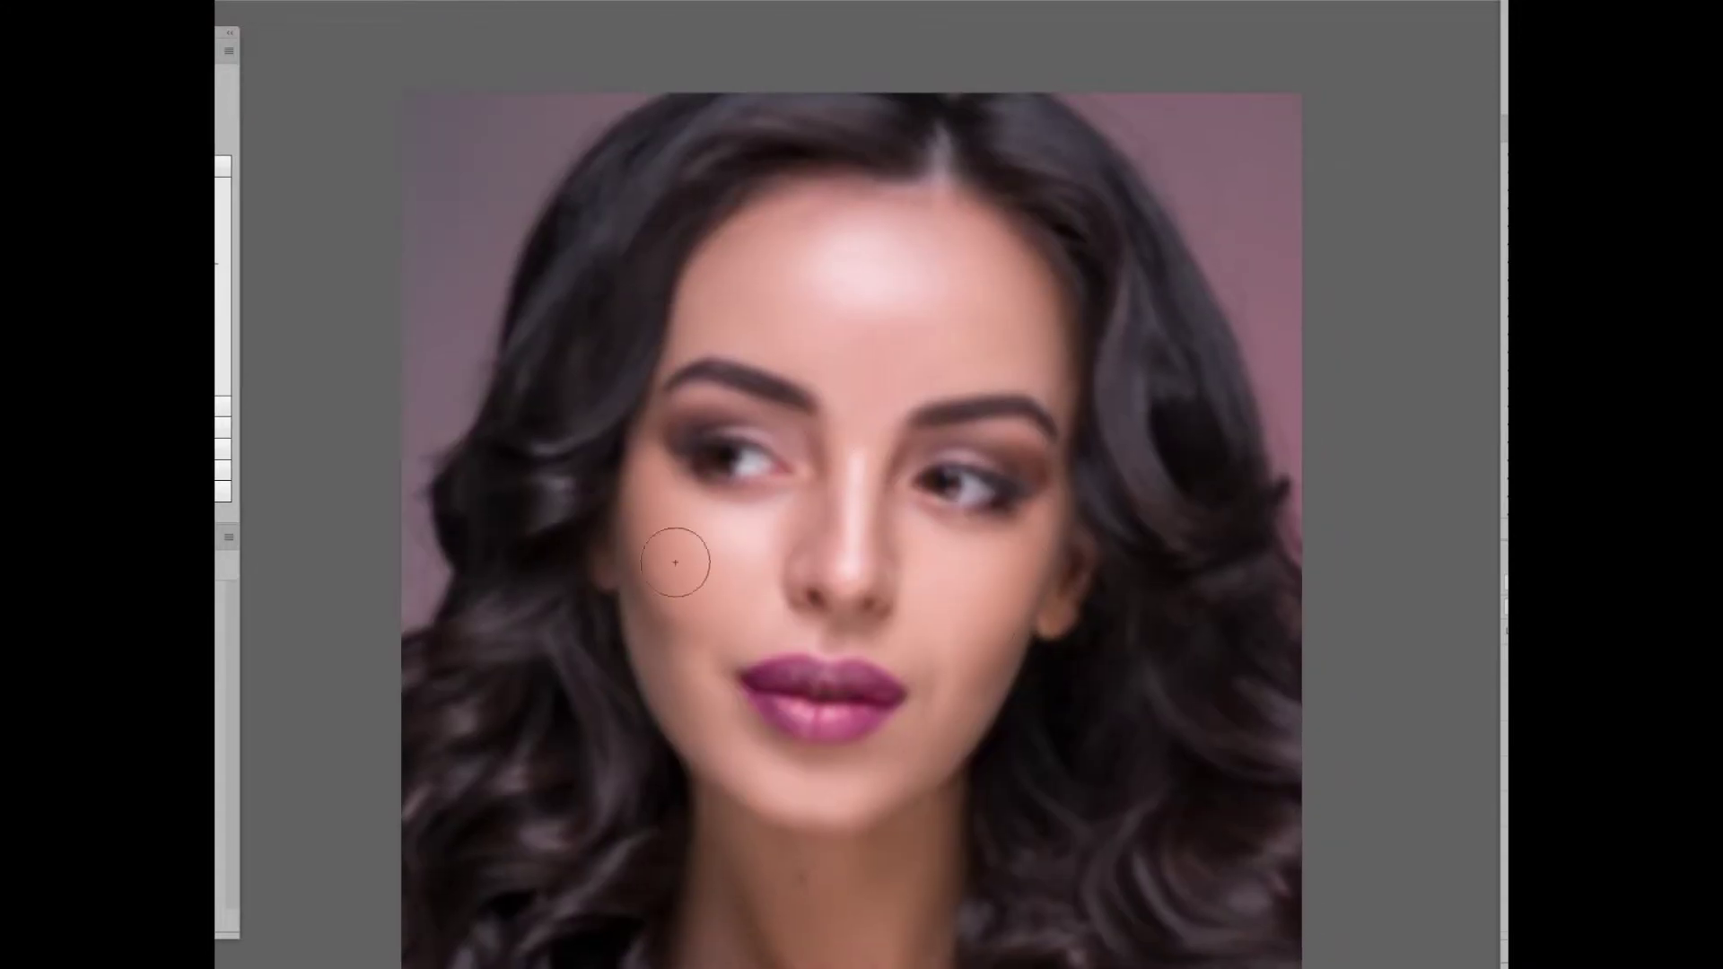
{"action": "scroll", "coordinate": [881, 618], "scroll_direction": "up", "scroll_amount": 1}
{"action": "scroll", "coordinate": [988, 593], "scroll_direction": "right", "scroll_amount": 1}
{"action": "scroll", "coordinate": [1146, 561], "scroll_direction": "right", "scroll_amount": 1}
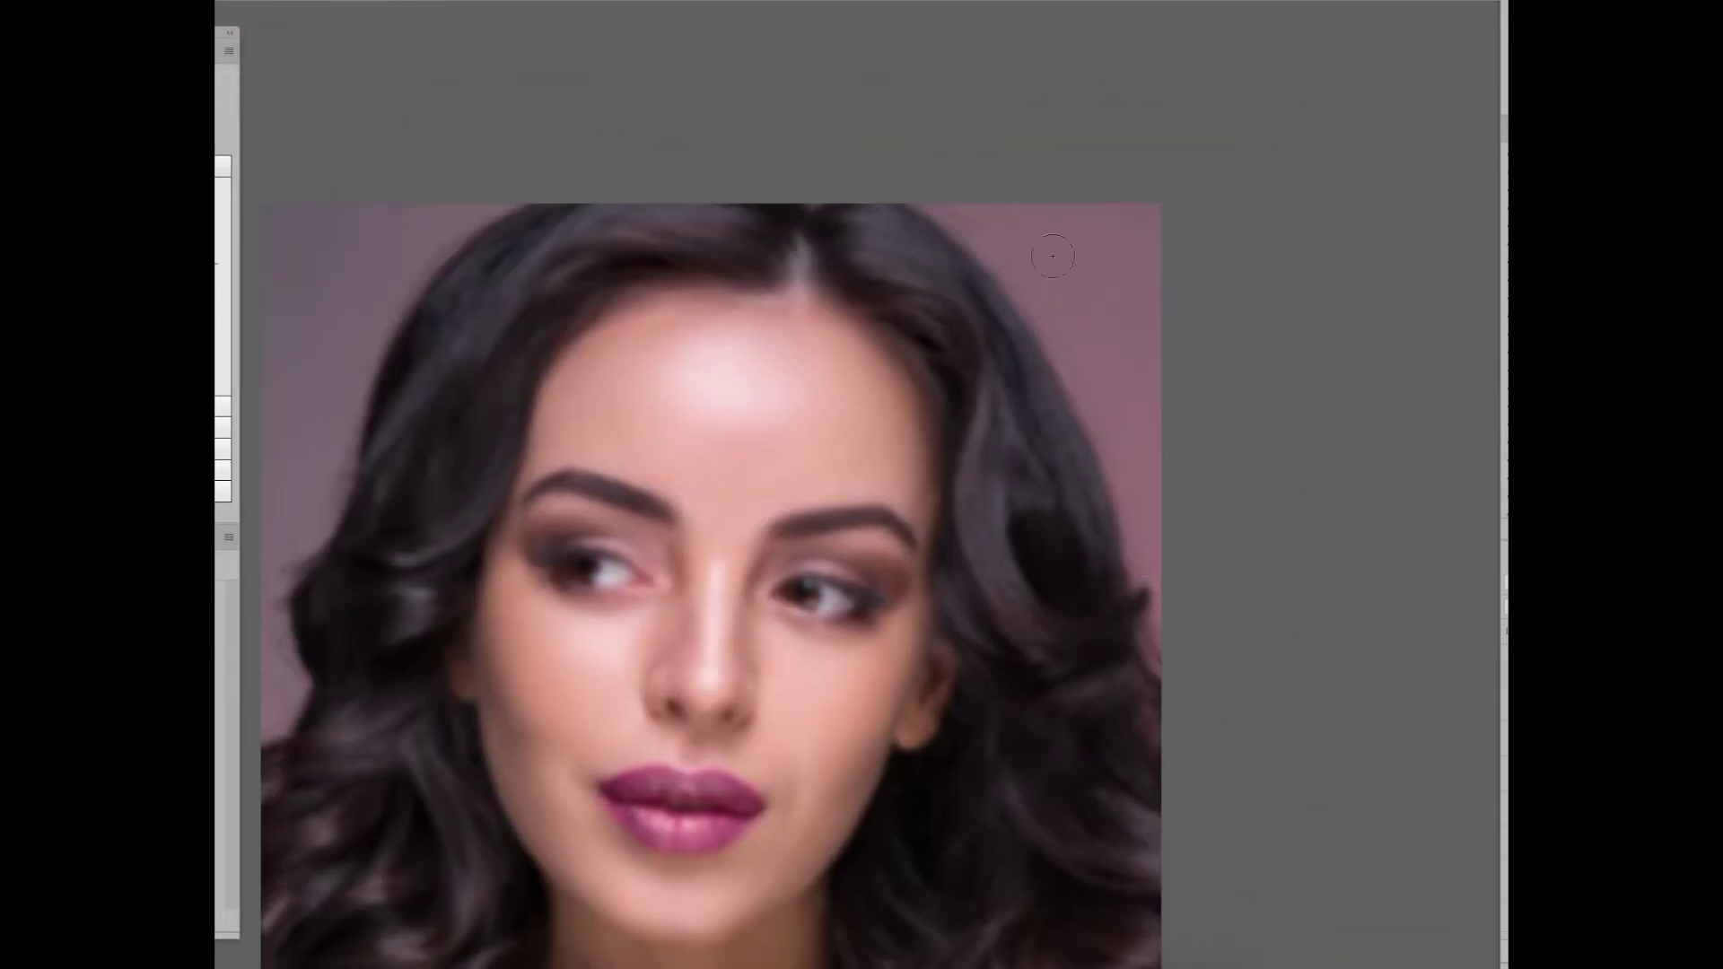
{"action": "scroll", "coordinate": [1141, 403], "scroll_direction": "left", "scroll_amount": 3}
{"action": "scroll", "coordinate": [1142, 403], "scroll_direction": "up", "scroll_amount": 1}
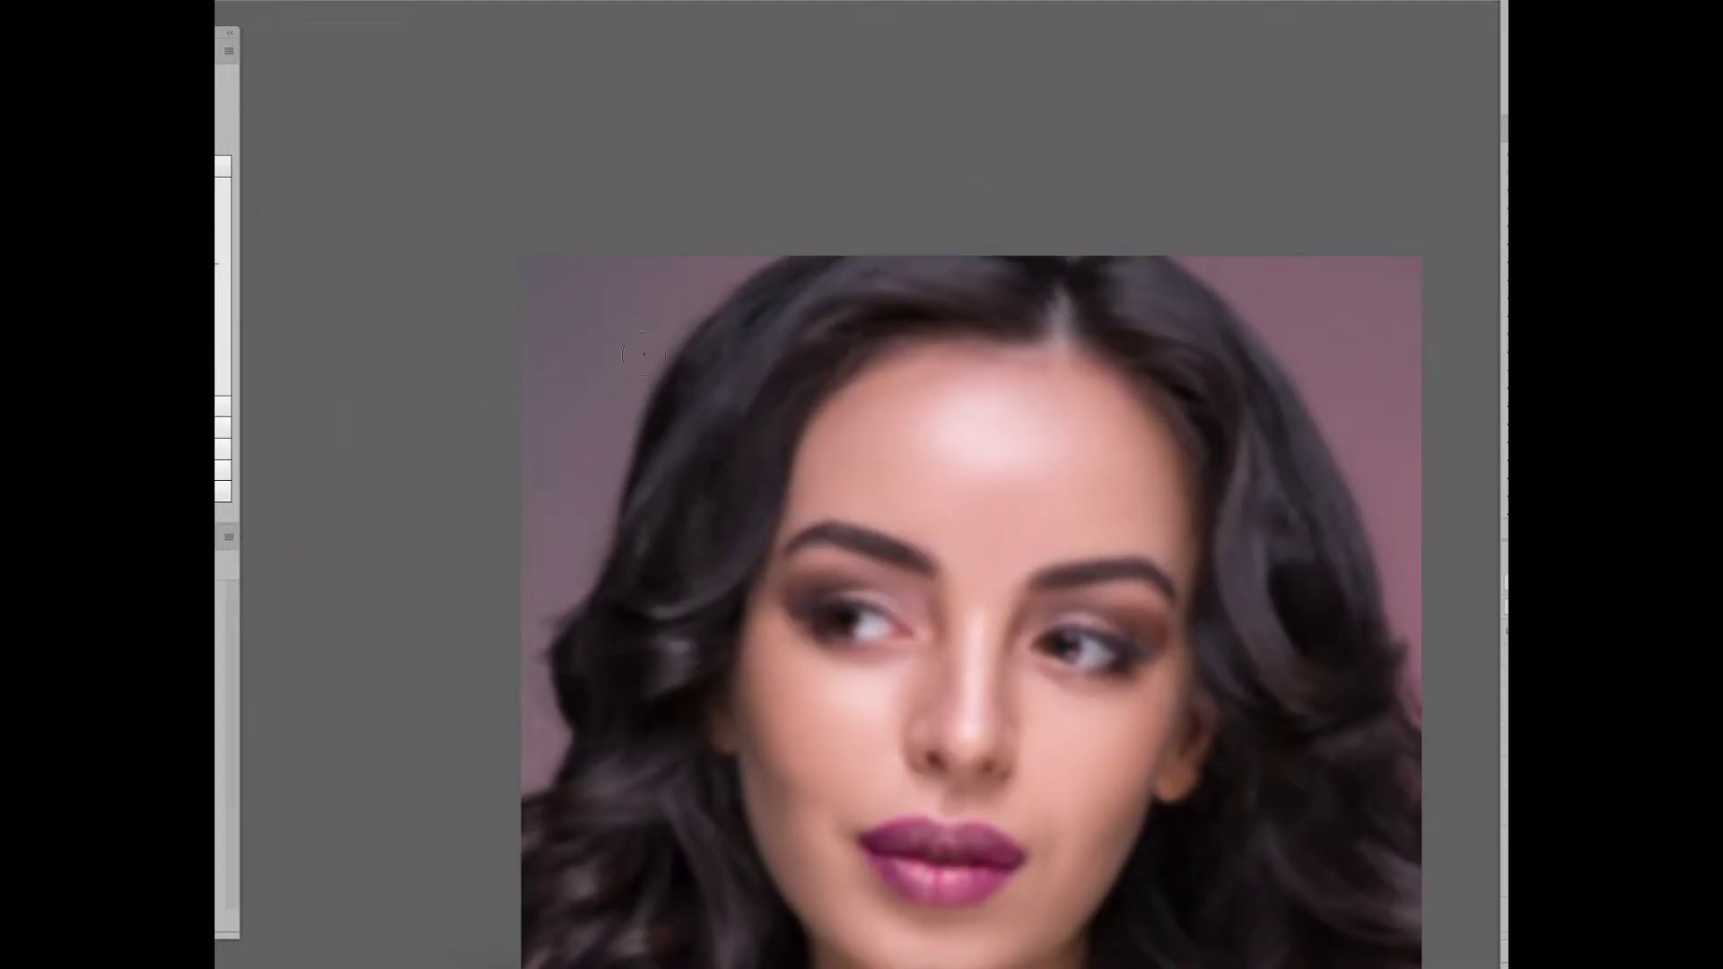
{"action": "left_click_drag", "start_coordinate": [1026, 687], "coordinate": [983, 599]}
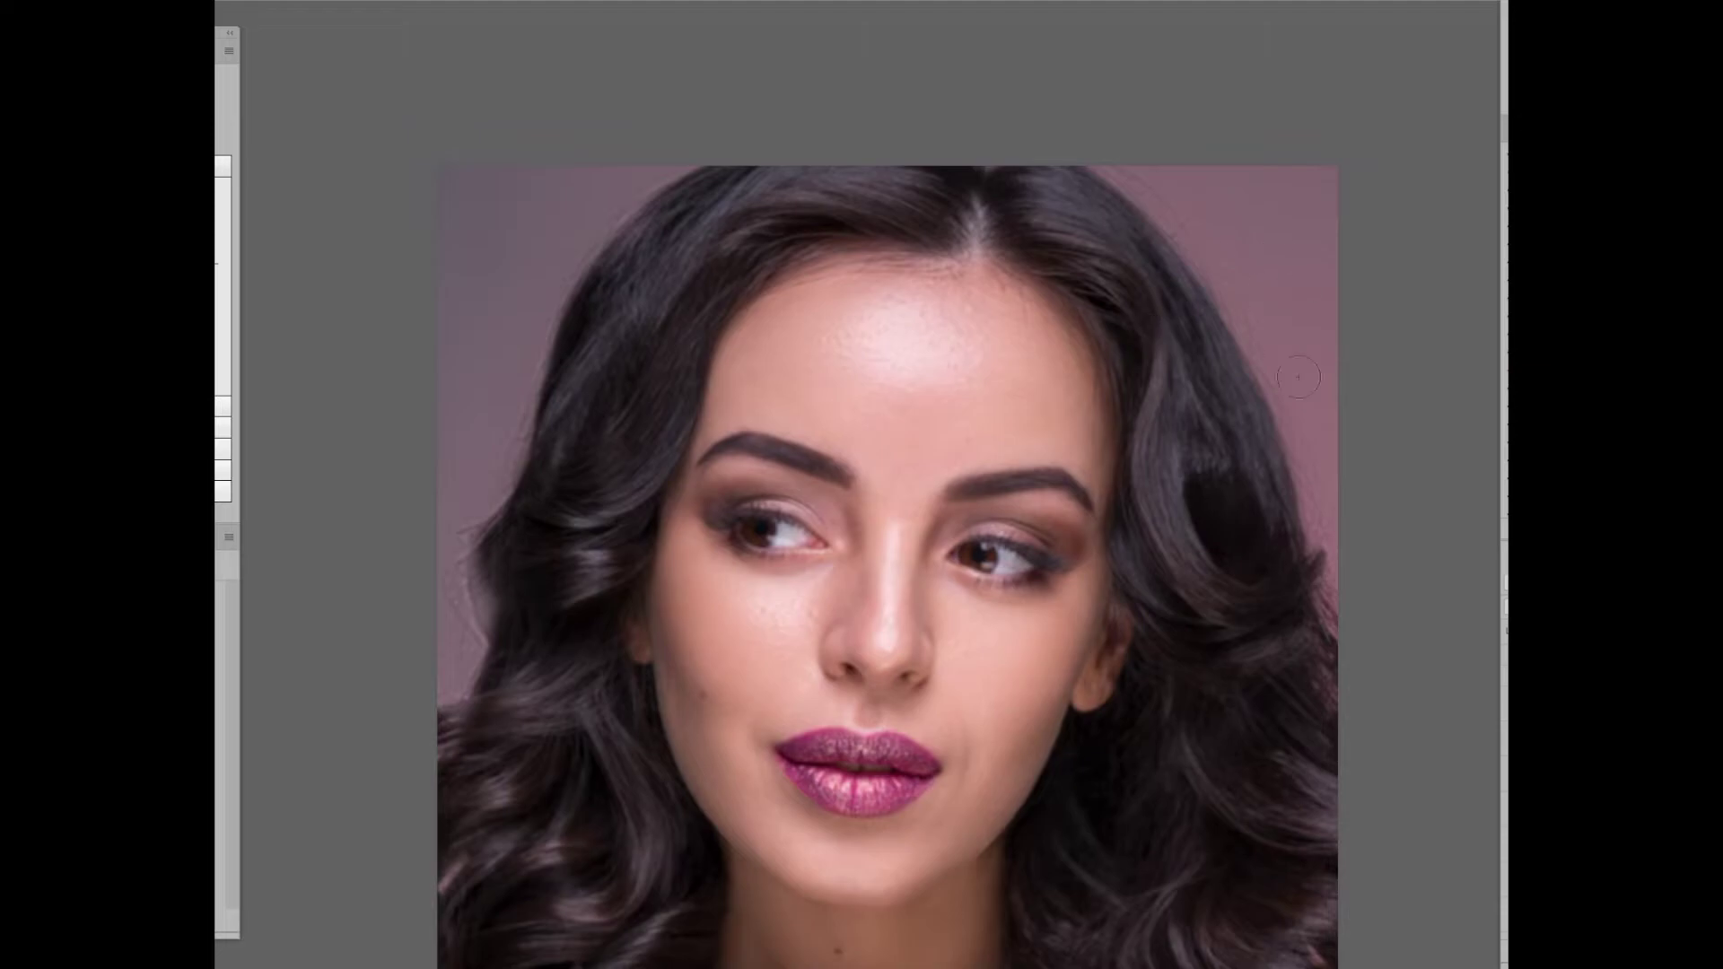
Step: Pan around the face and heal a blemish on the mid-forehead
{"action": "scroll", "coordinate": [815, 532], "scroll_direction": "left", "scroll_amount": 4}
{"action": "scroll", "coordinate": [815, 531], "scroll_direction": "up", "scroll_amount": 1}
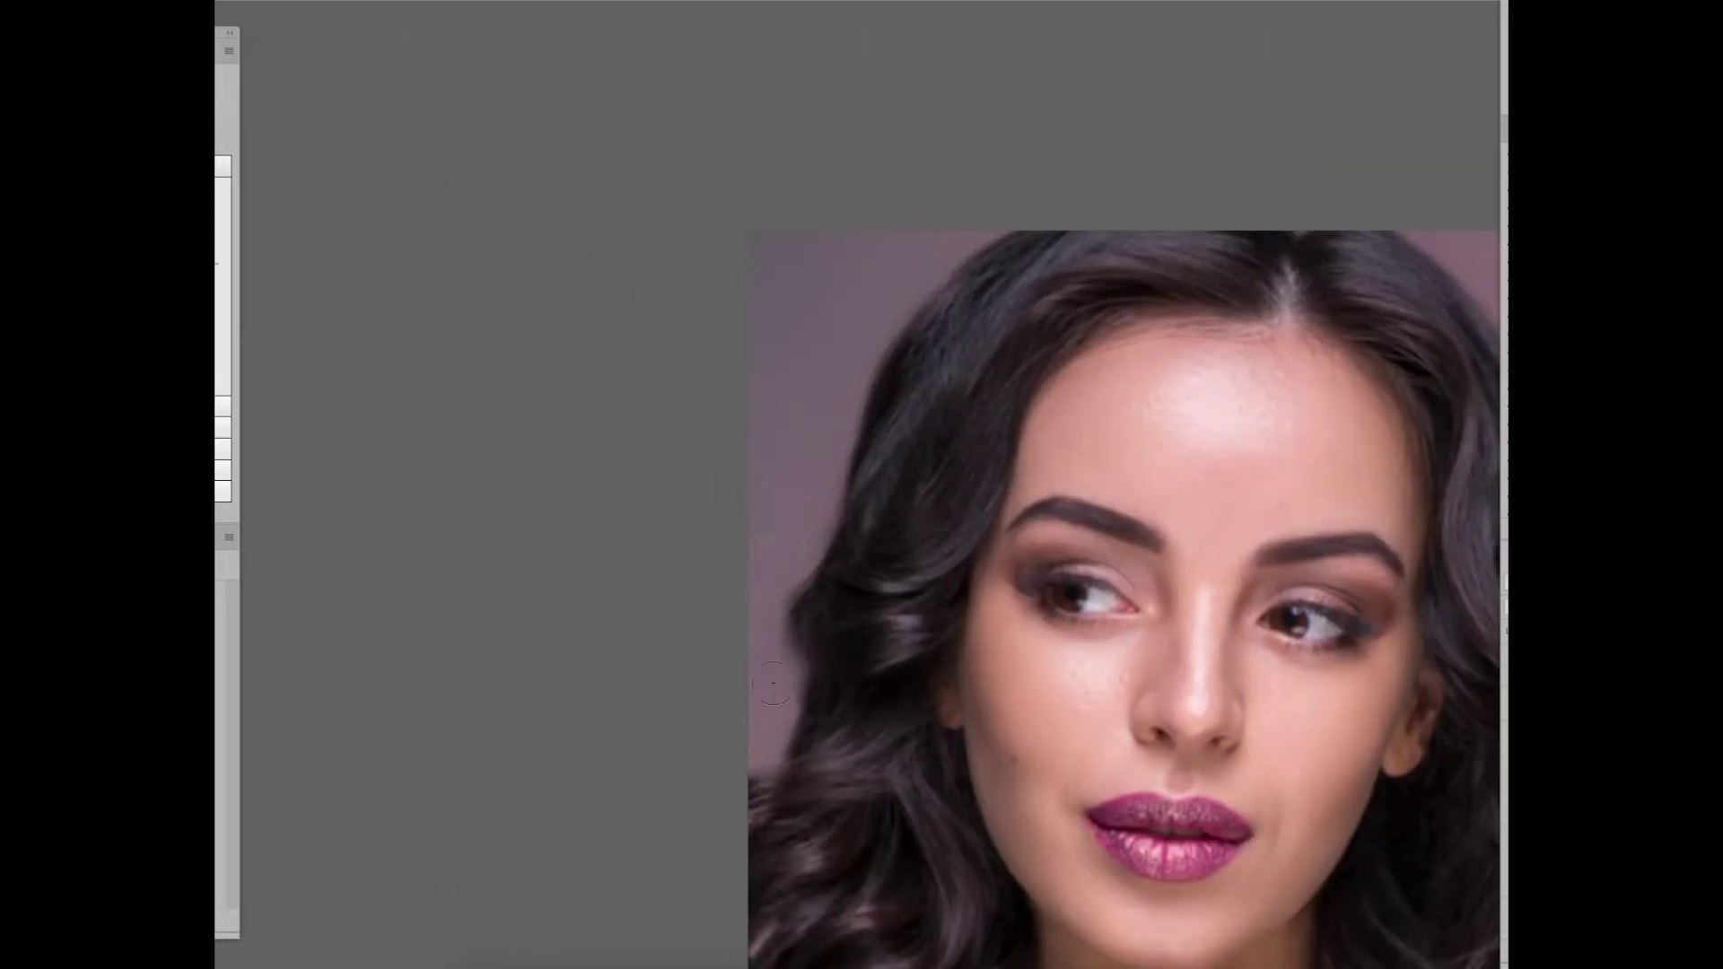
{"action": "scroll", "coordinate": [773, 684], "scroll_direction": "right", "scroll_amount": 5}
{"action": "scroll", "coordinate": [1293, 750], "scroll_direction": "left", "scroll_amount": 3}
{"action": "scroll", "coordinate": [1293, 750], "scroll_direction": "down", "scroll_amount": 2}
{"action": "scroll", "coordinate": [939, 139], "scroll_direction": "right", "scroll_amount": 6}
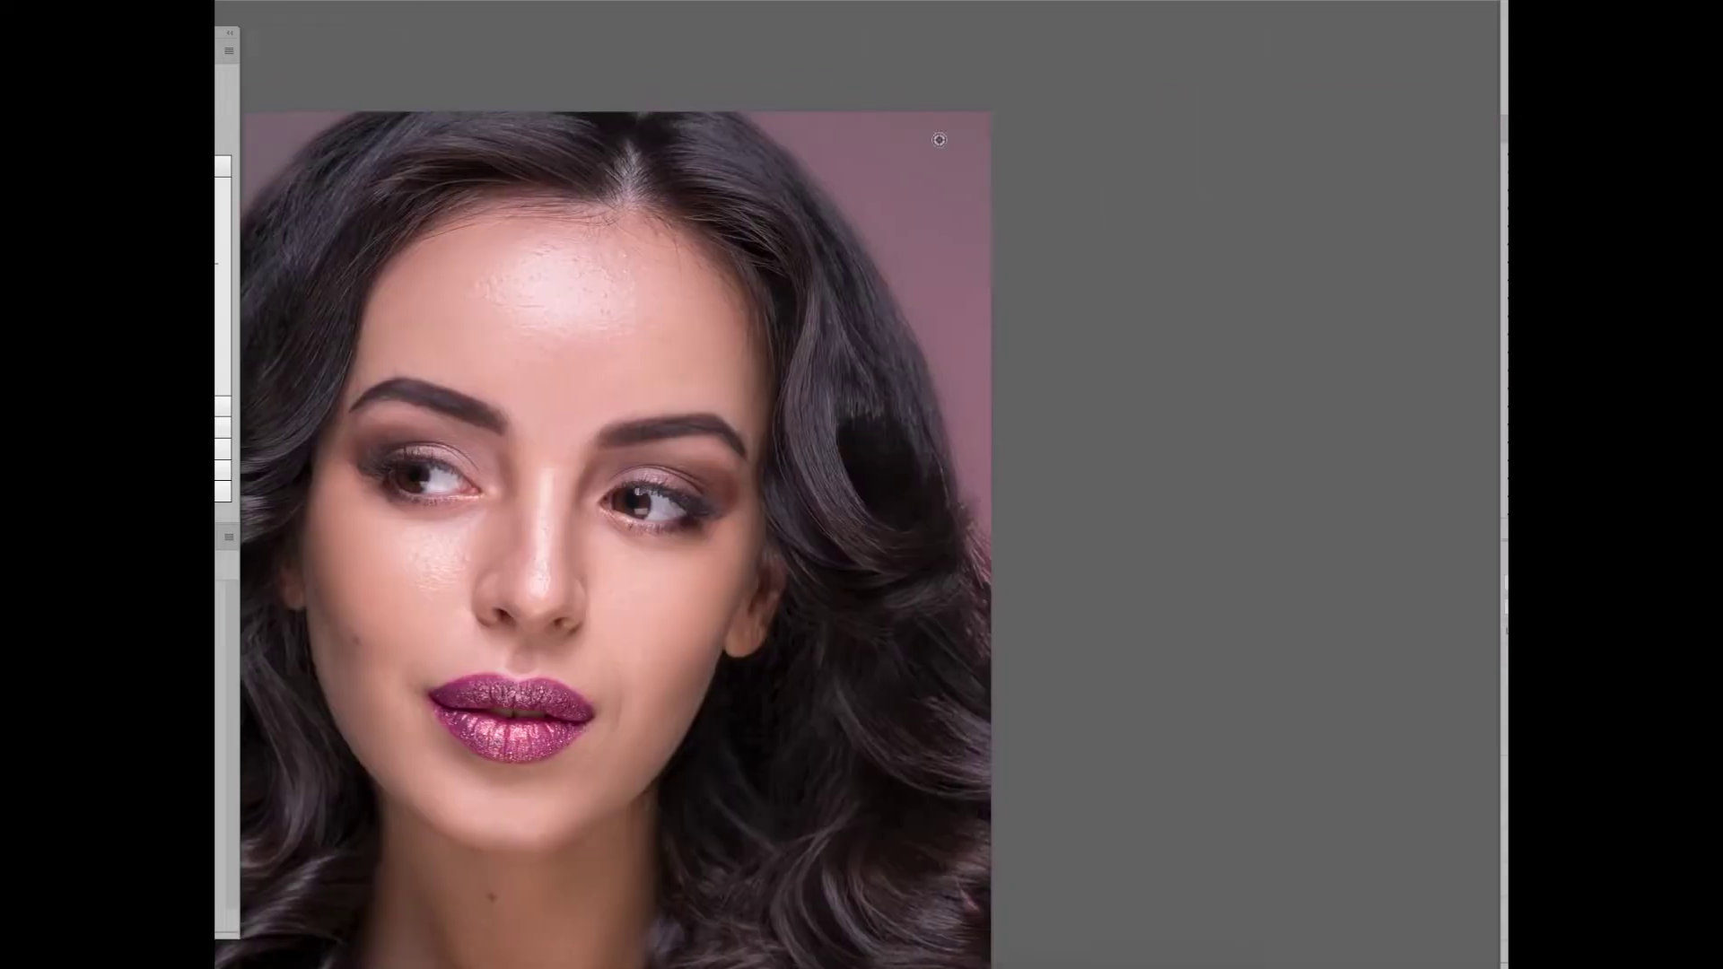
{"action": "scroll", "coordinate": [962, 331], "scroll_direction": "up", "scroll_amount": 2}
{"action": "scroll", "coordinate": [1216, 512], "scroll_direction": "up", "scroll_amount": 1}
{"action": "scroll", "coordinate": [796, 266], "scroll_direction": "left", "scroll_amount": 2}
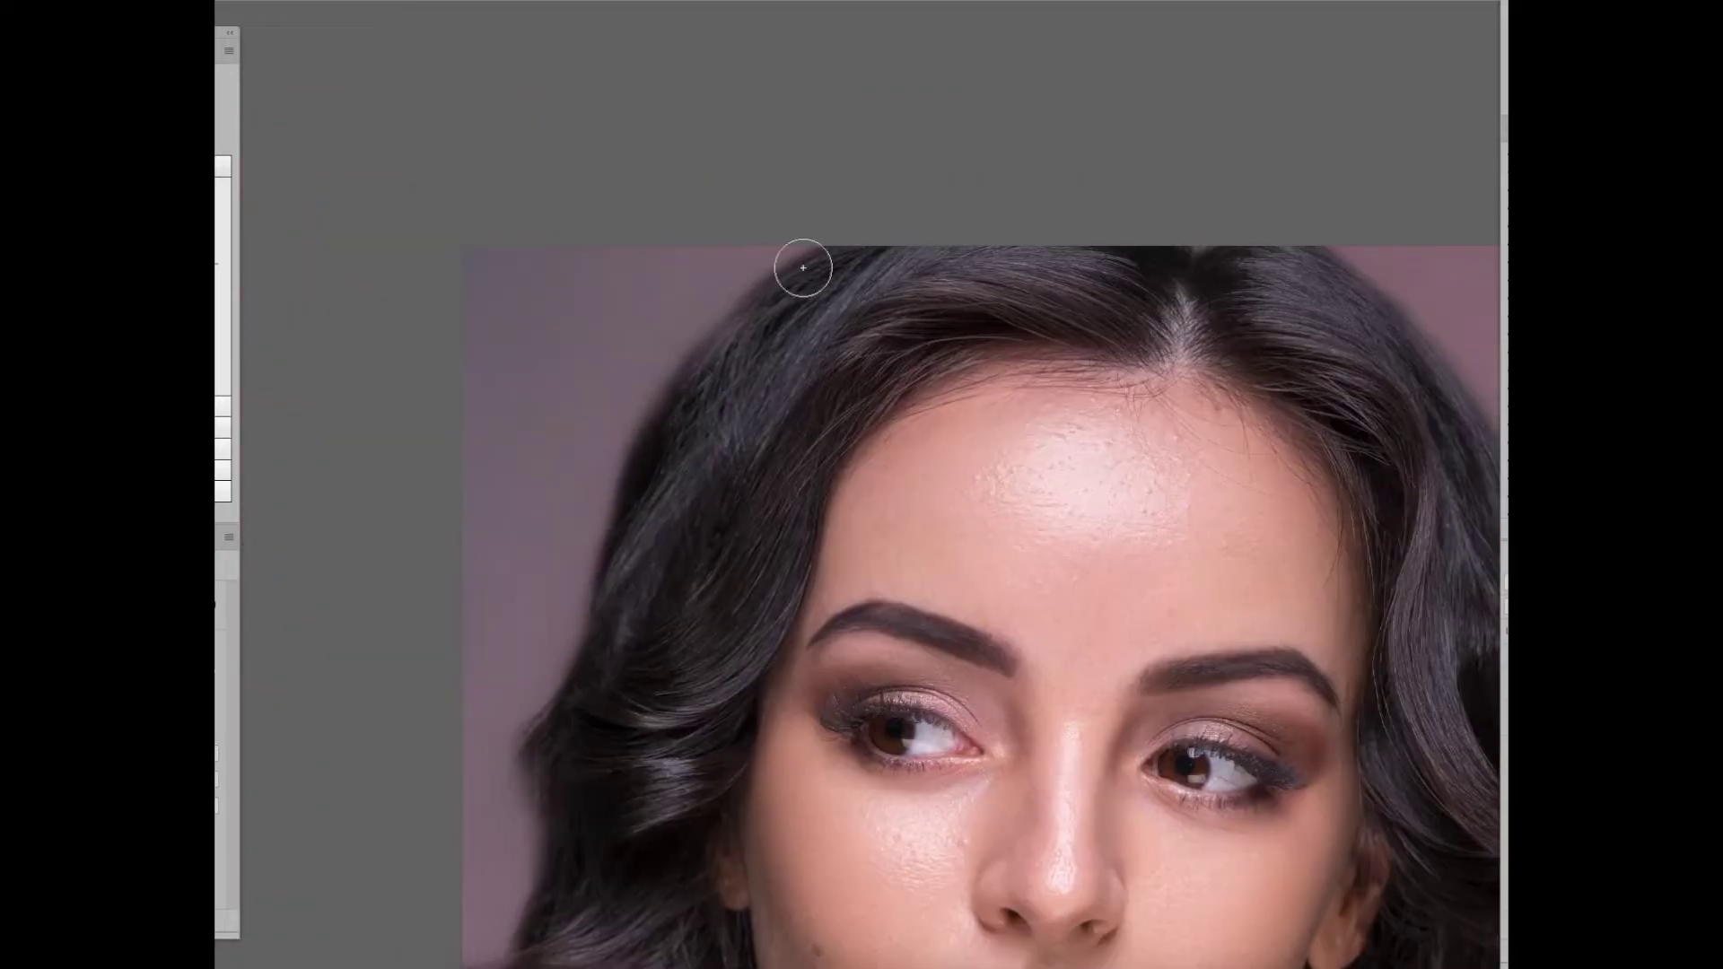
{"action": "scroll", "coordinate": [827, 619], "scroll_direction": "down", "scroll_amount": 3}
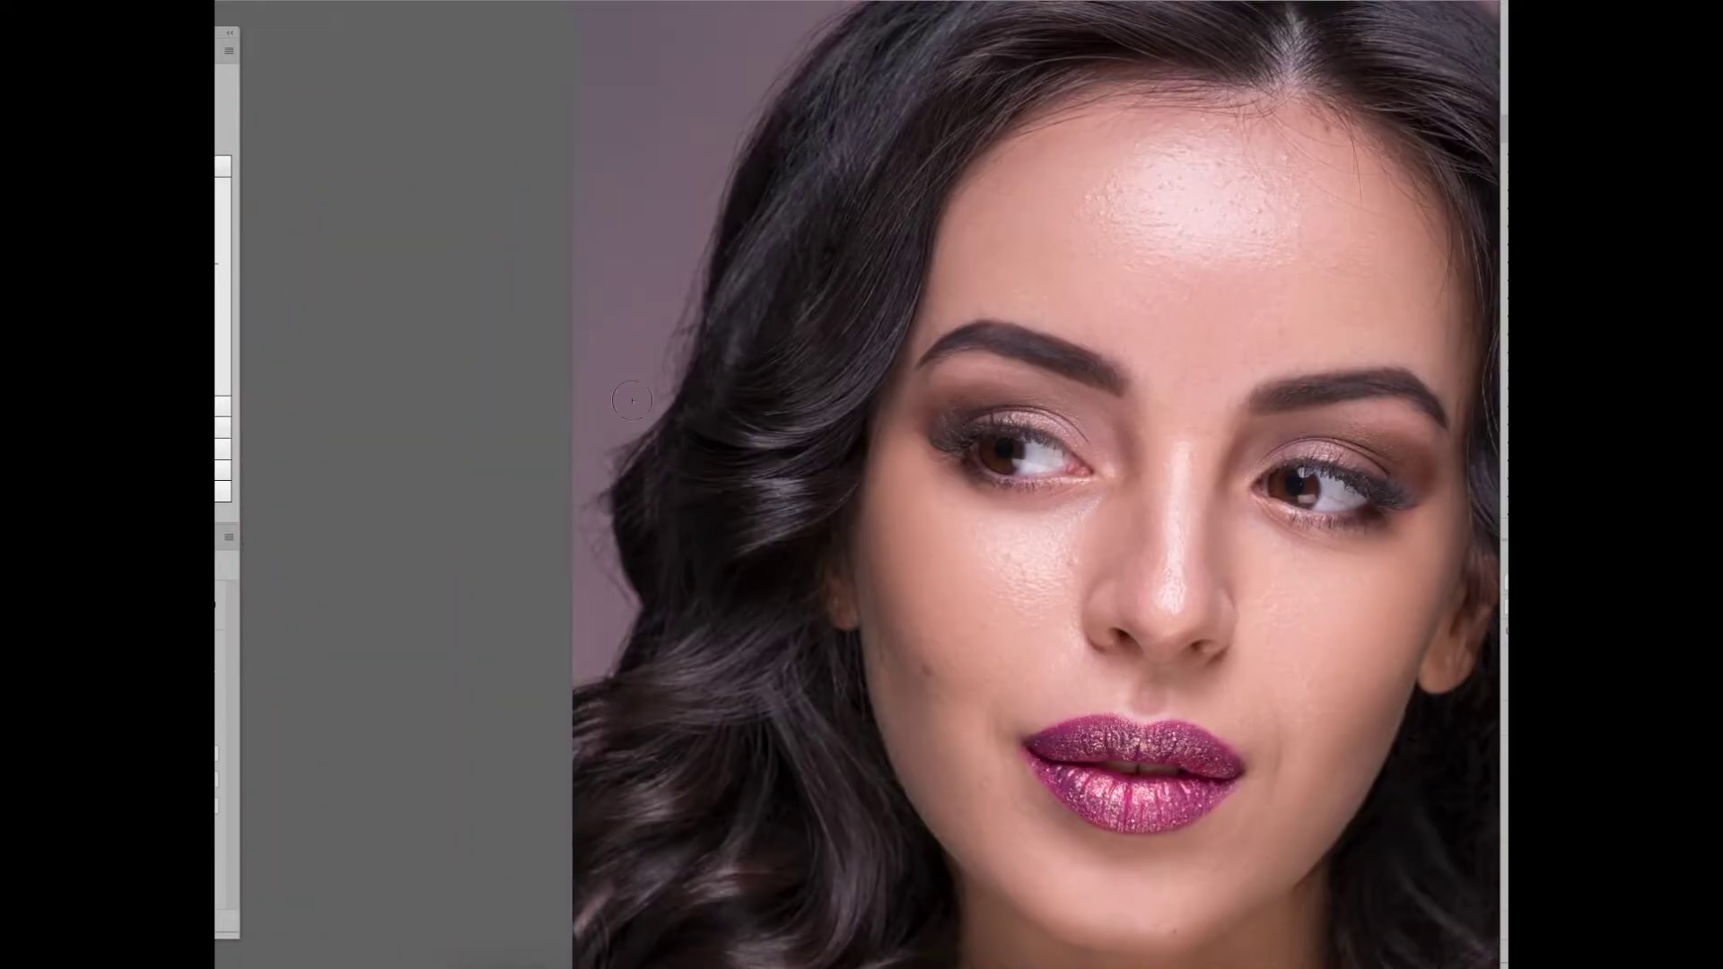
{"action": "scroll", "coordinate": [652, 342], "scroll_direction": "up", "scroll_amount": 3}
{"action": "scroll", "coordinate": [751, 392], "scroll_direction": "right", "scroll_amount": 7}
{"action": "scroll", "coordinate": [751, 392], "scroll_direction": "up", "scroll_amount": 2}
{"action": "scroll", "coordinate": [977, 569], "scroll_direction": "right", "scroll_amount": 2}
{"action": "scroll", "coordinate": [978, 569], "scroll_direction": "down", "scroll_amount": 2}
{"action": "scroll", "coordinate": [846, 557], "scroll_direction": "up", "scroll_amount": 3}
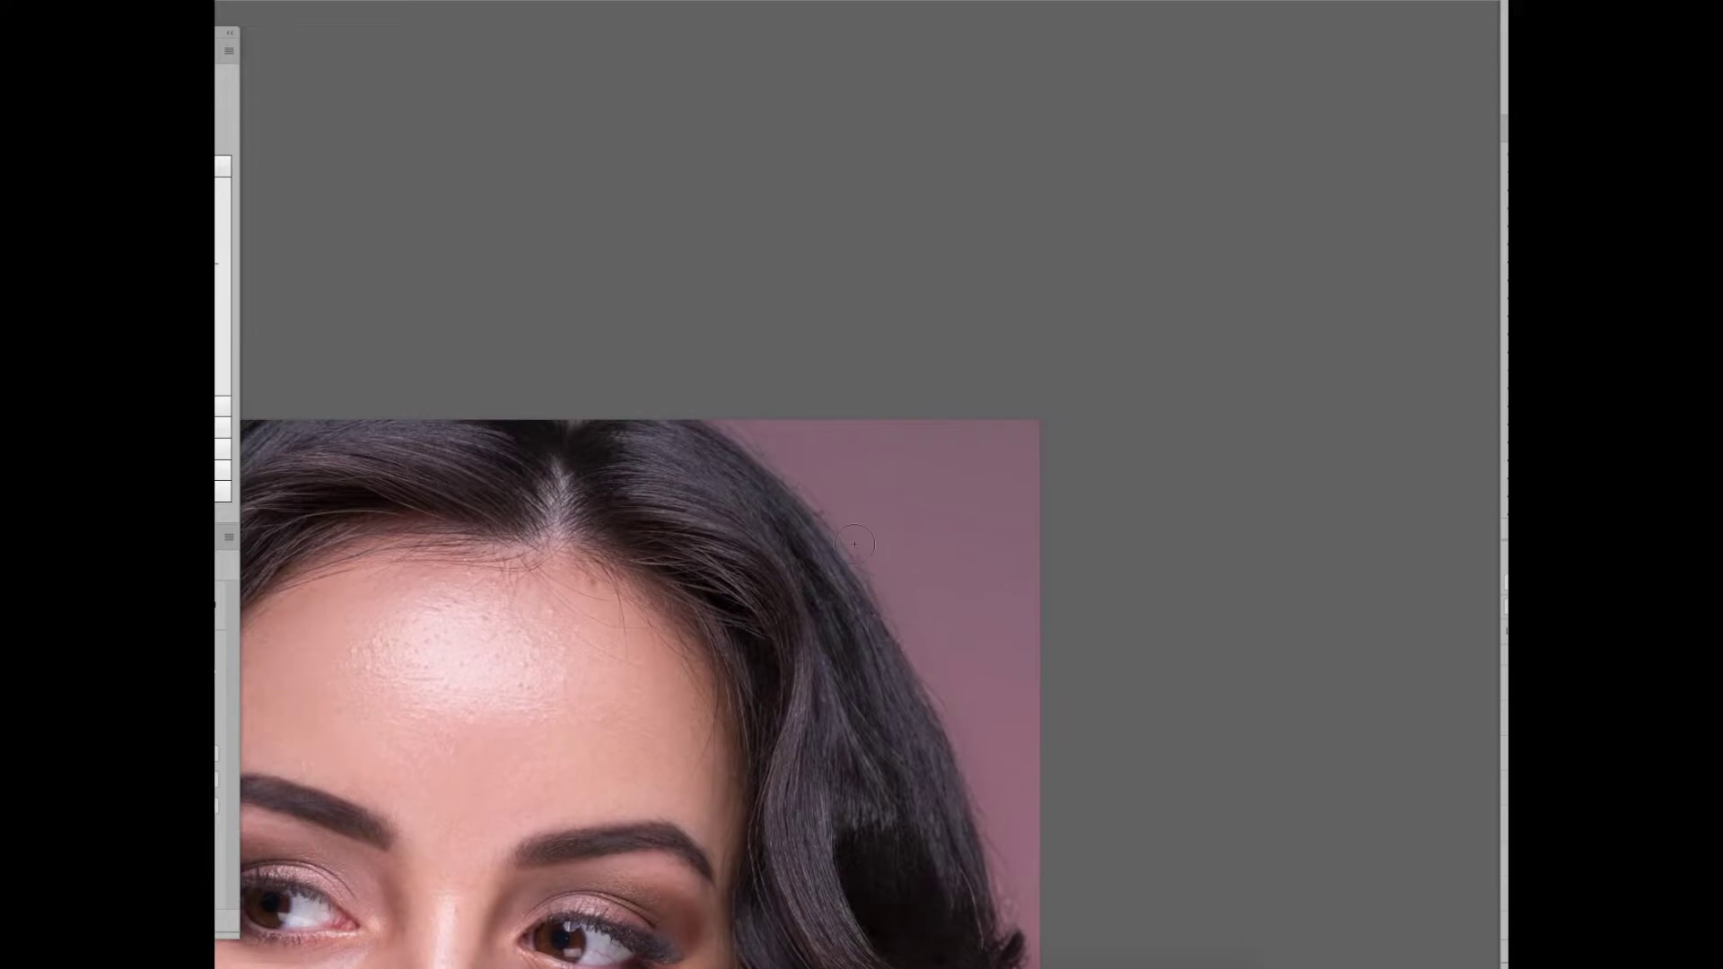
{"action": "scroll", "coordinate": [909, 743], "scroll_direction": "down", "scroll_amount": 4}
{"action": "scroll", "coordinate": [909, 743], "scroll_direction": "left", "scroll_amount": 4}
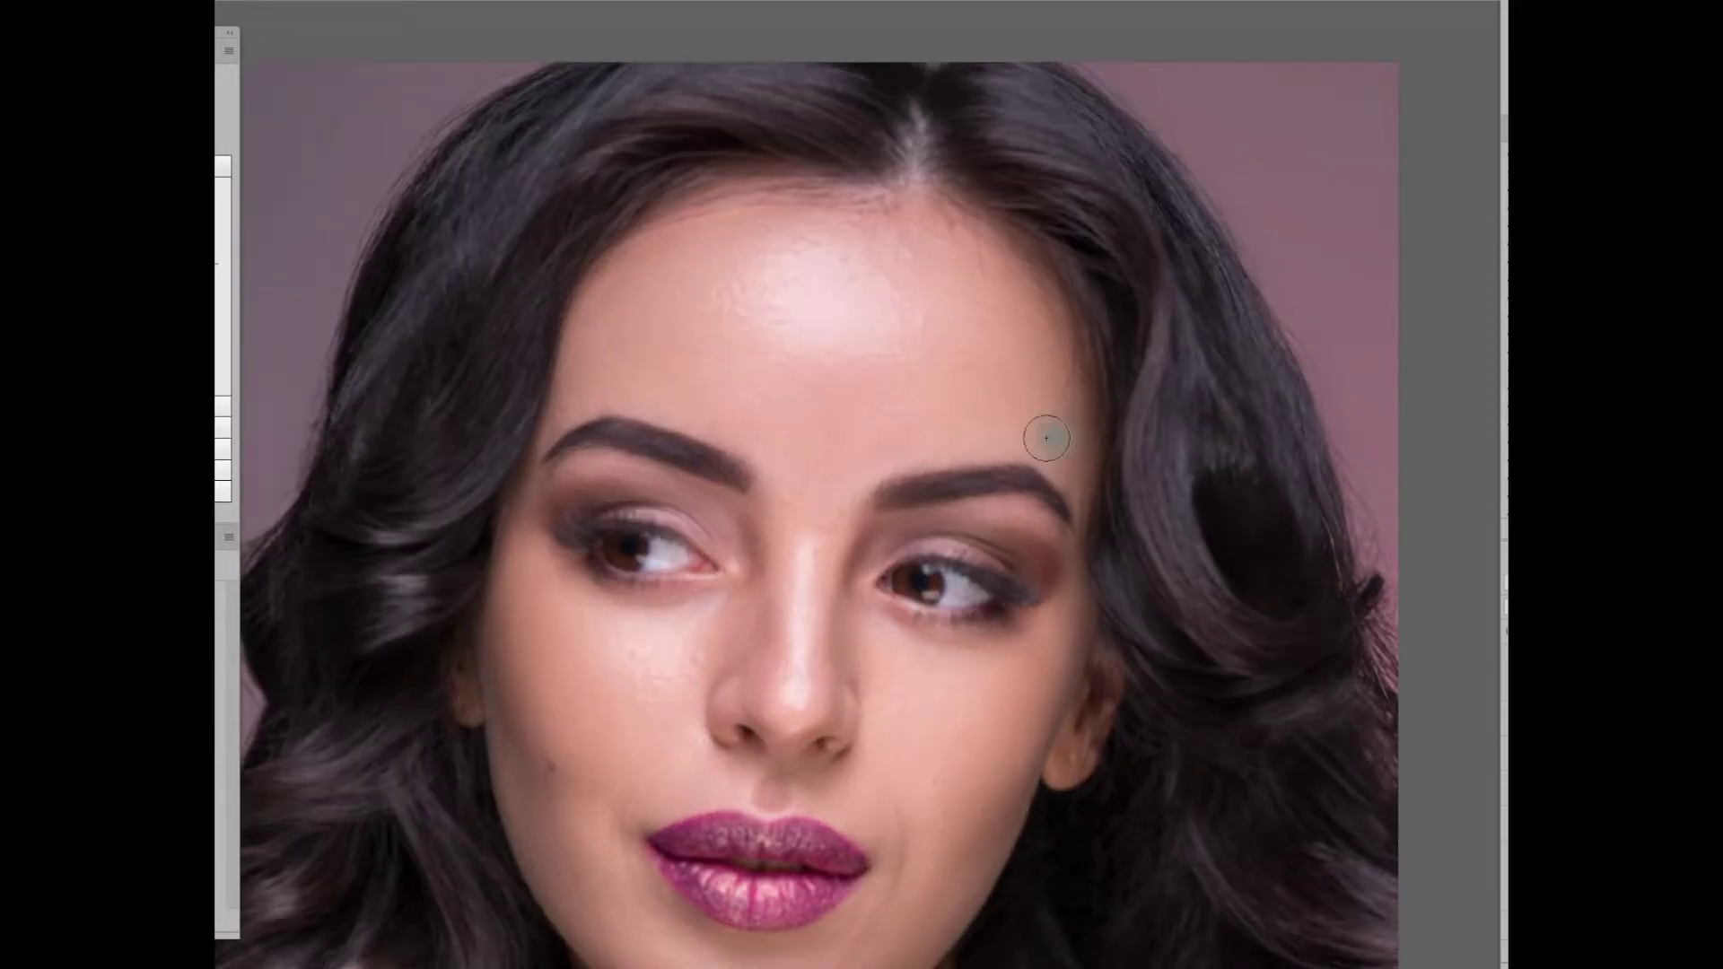
{"action": "scroll", "coordinate": [923, 338], "scroll_direction": "down", "scroll_amount": 4}
{"action": "scroll", "coordinate": [982, 600], "scroll_direction": "left", "scroll_amount": 1}
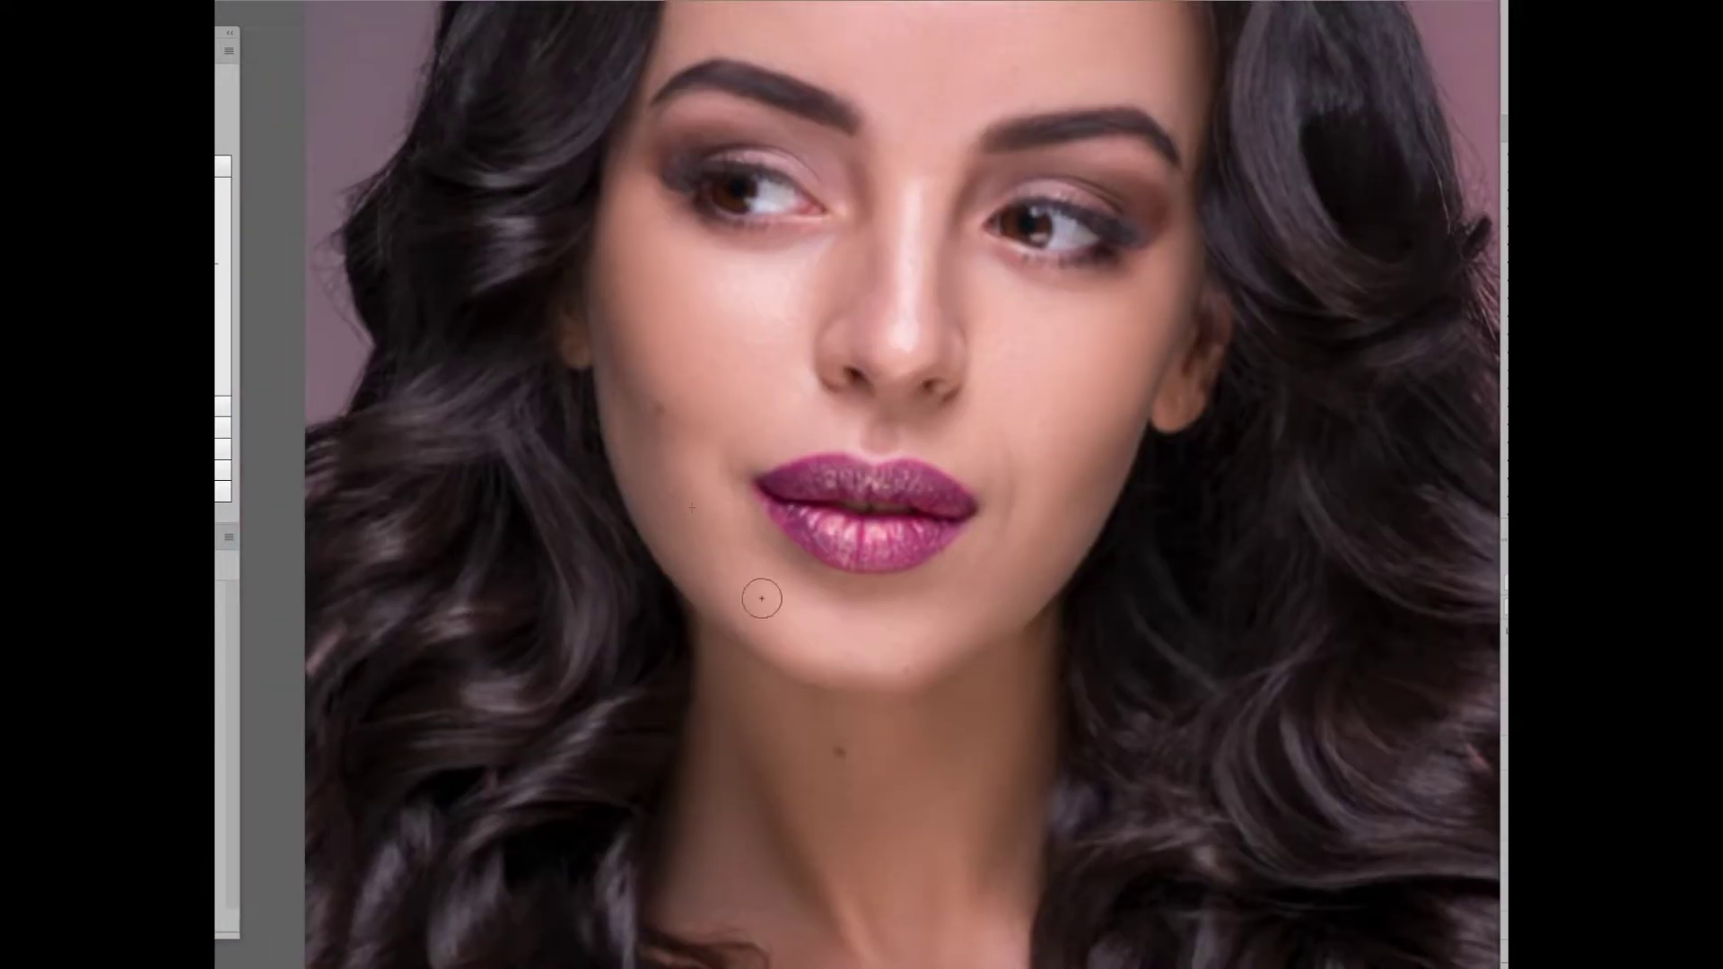
{"action": "scroll", "coordinate": [762, 598], "scroll_direction": "up", "scroll_amount": 1}
{"action": "scroll", "coordinate": [971, 583], "scroll_direction": "up", "scroll_amount": 1}
{"action": "scroll", "coordinate": [971, 583], "scroll_direction": "right", "scroll_amount": 1}
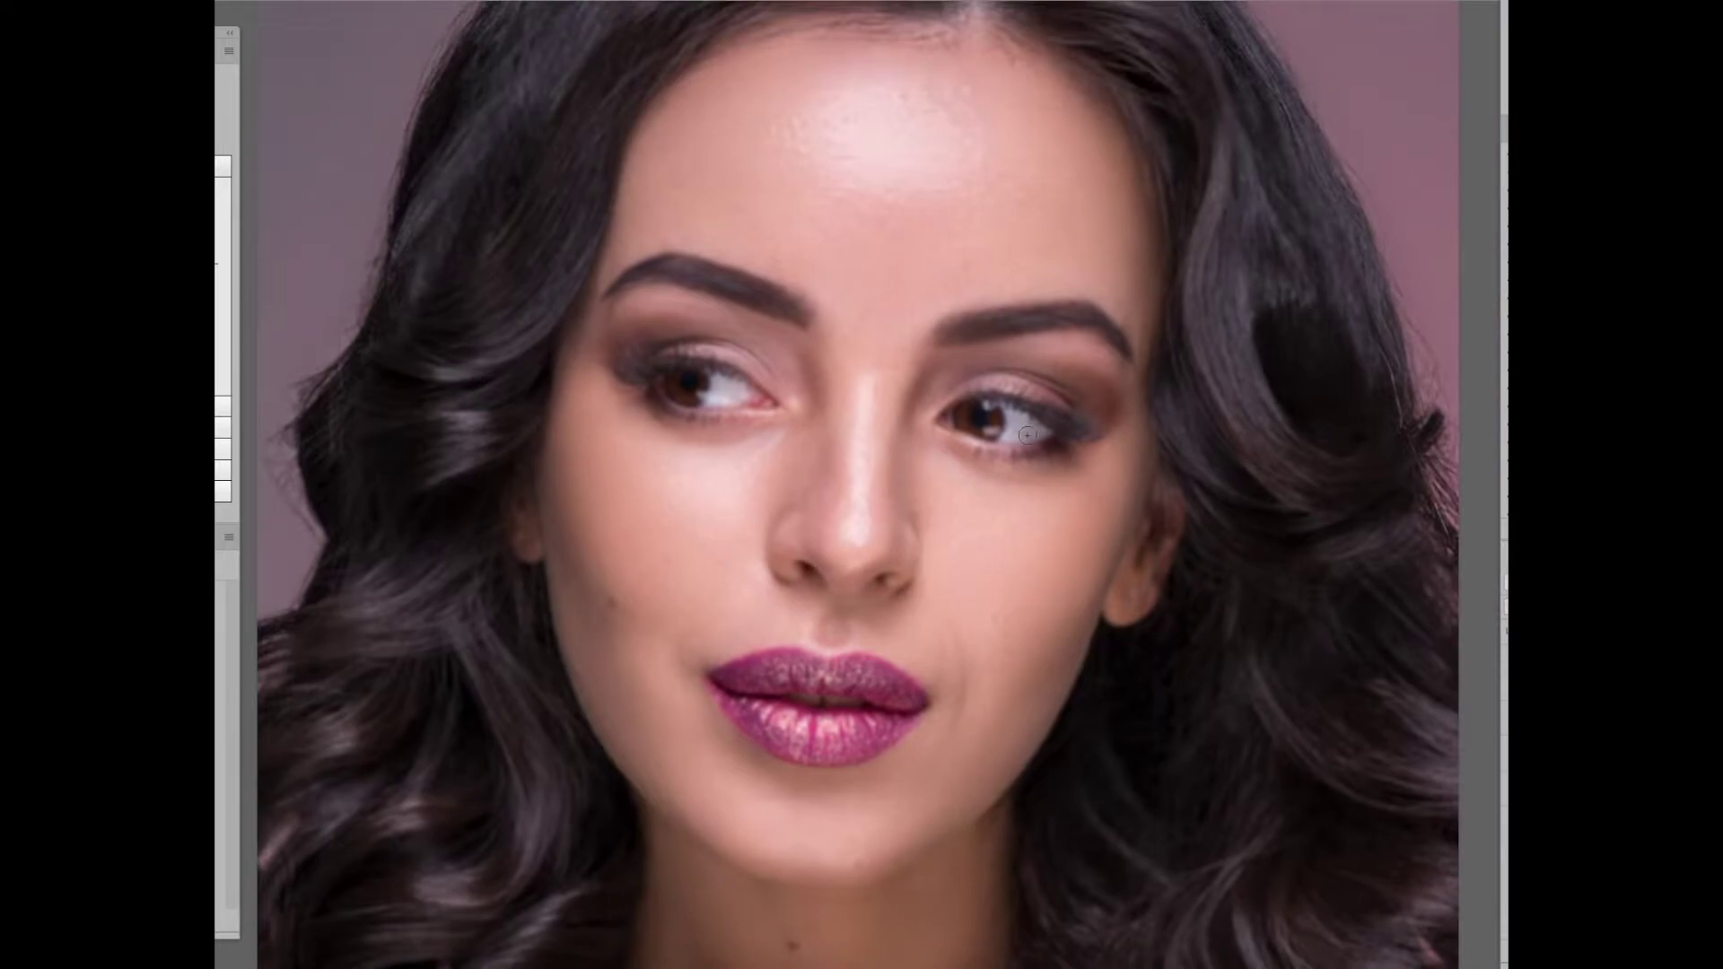
{"action": "scroll", "coordinate": [869, 626], "scroll_direction": "down", "scroll_amount": 5}
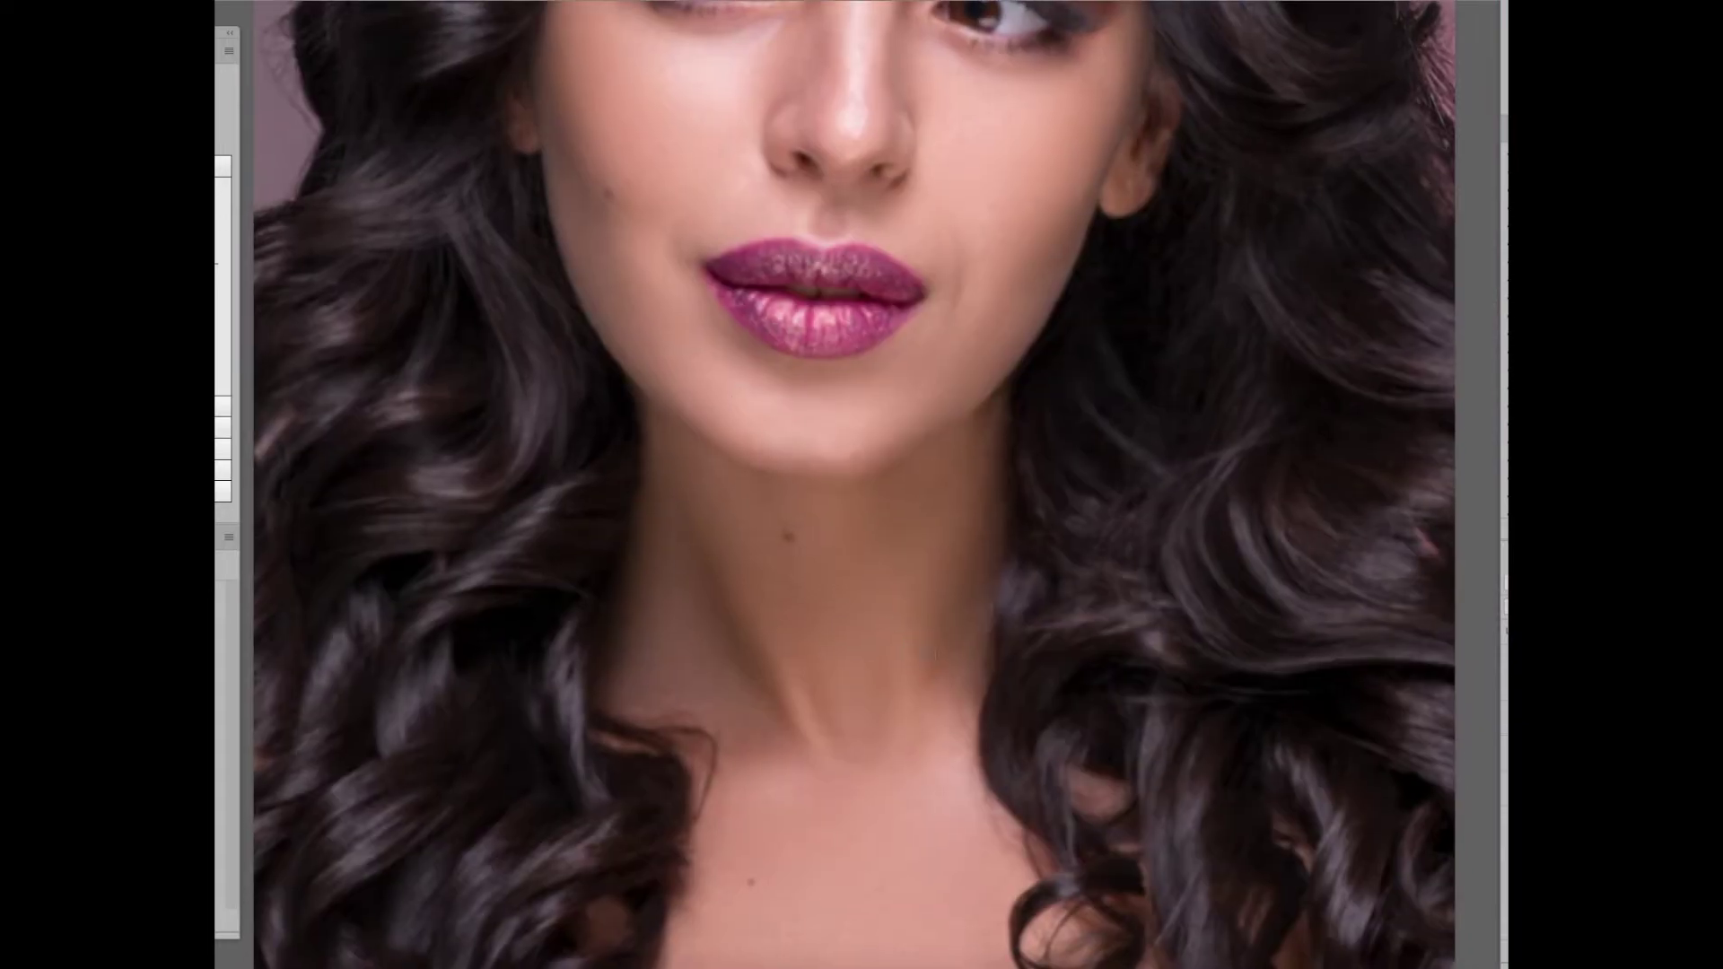
{"action": "scroll", "coordinate": [719, 665], "scroll_direction": "down", "scroll_amount": 5}
{"action": "scroll", "coordinate": [680, 407], "scroll_direction": "down", "scroll_amount": 5}
{"action": "scroll", "coordinate": [1059, 596], "scroll_direction": "up", "scroll_amount": 2}
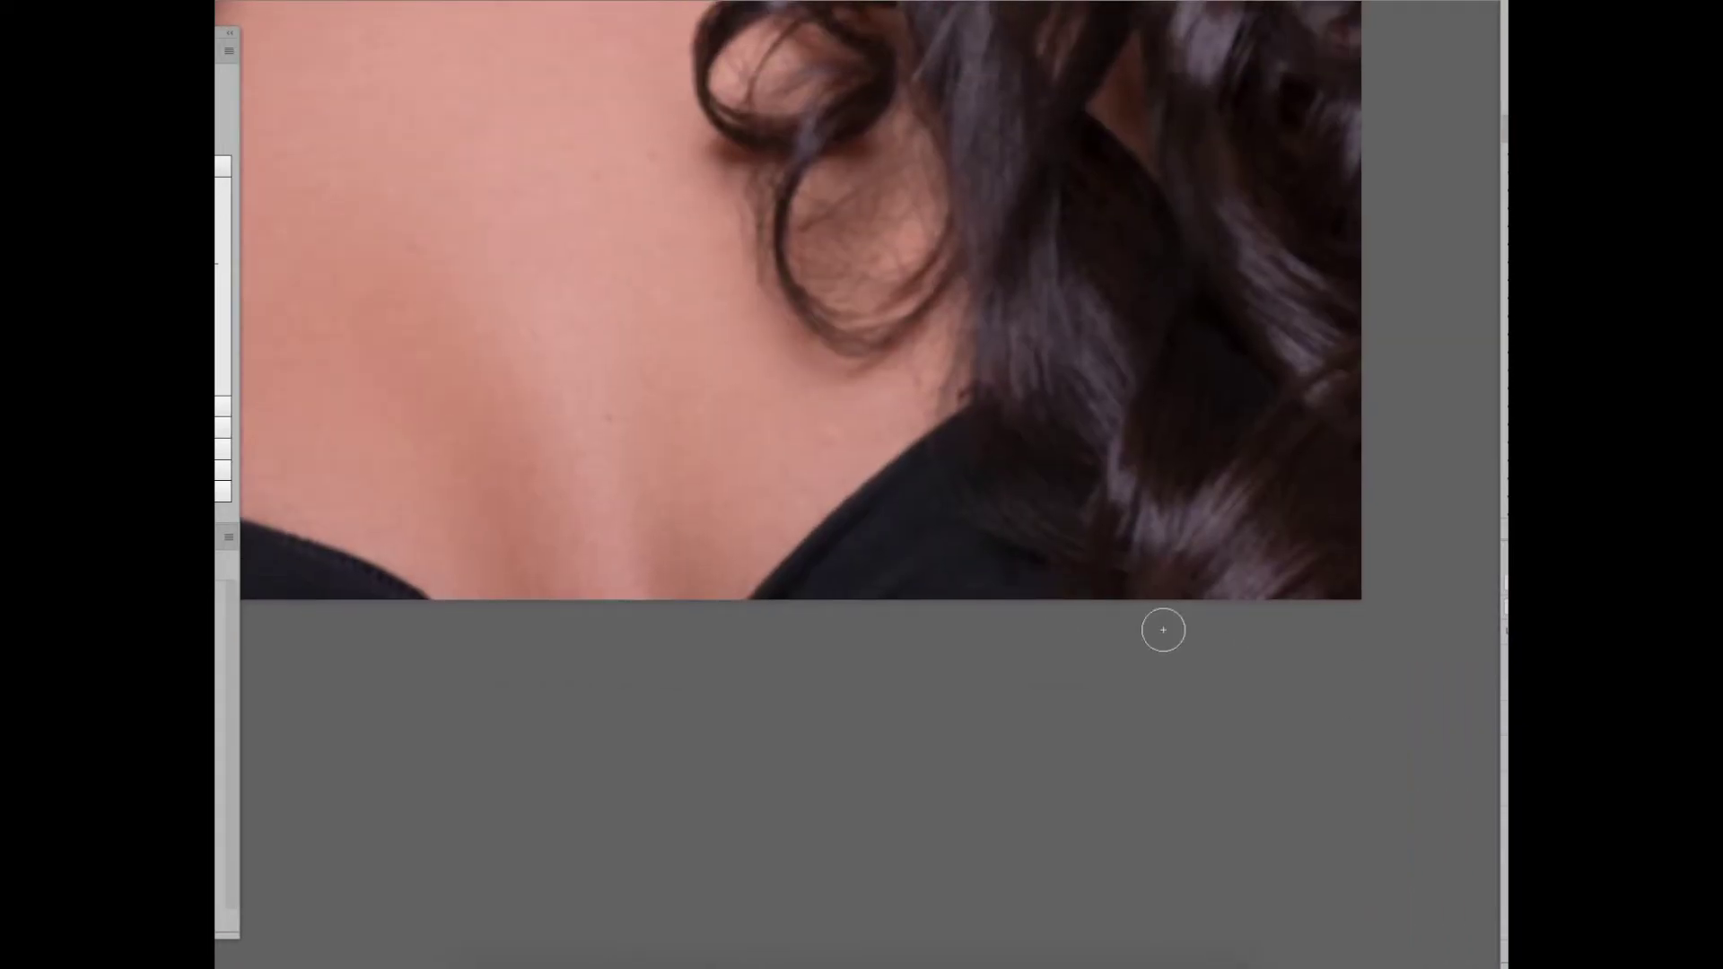
{"action": "scroll", "coordinate": [1164, 630], "scroll_direction": "up", "scroll_amount": 5}
{"action": "scroll", "coordinate": [1066, 751], "scroll_direction": "up", "scroll_amount": 3}
{"action": "scroll", "coordinate": [1209, 571], "scroll_direction": "down", "scroll_amount": 2}
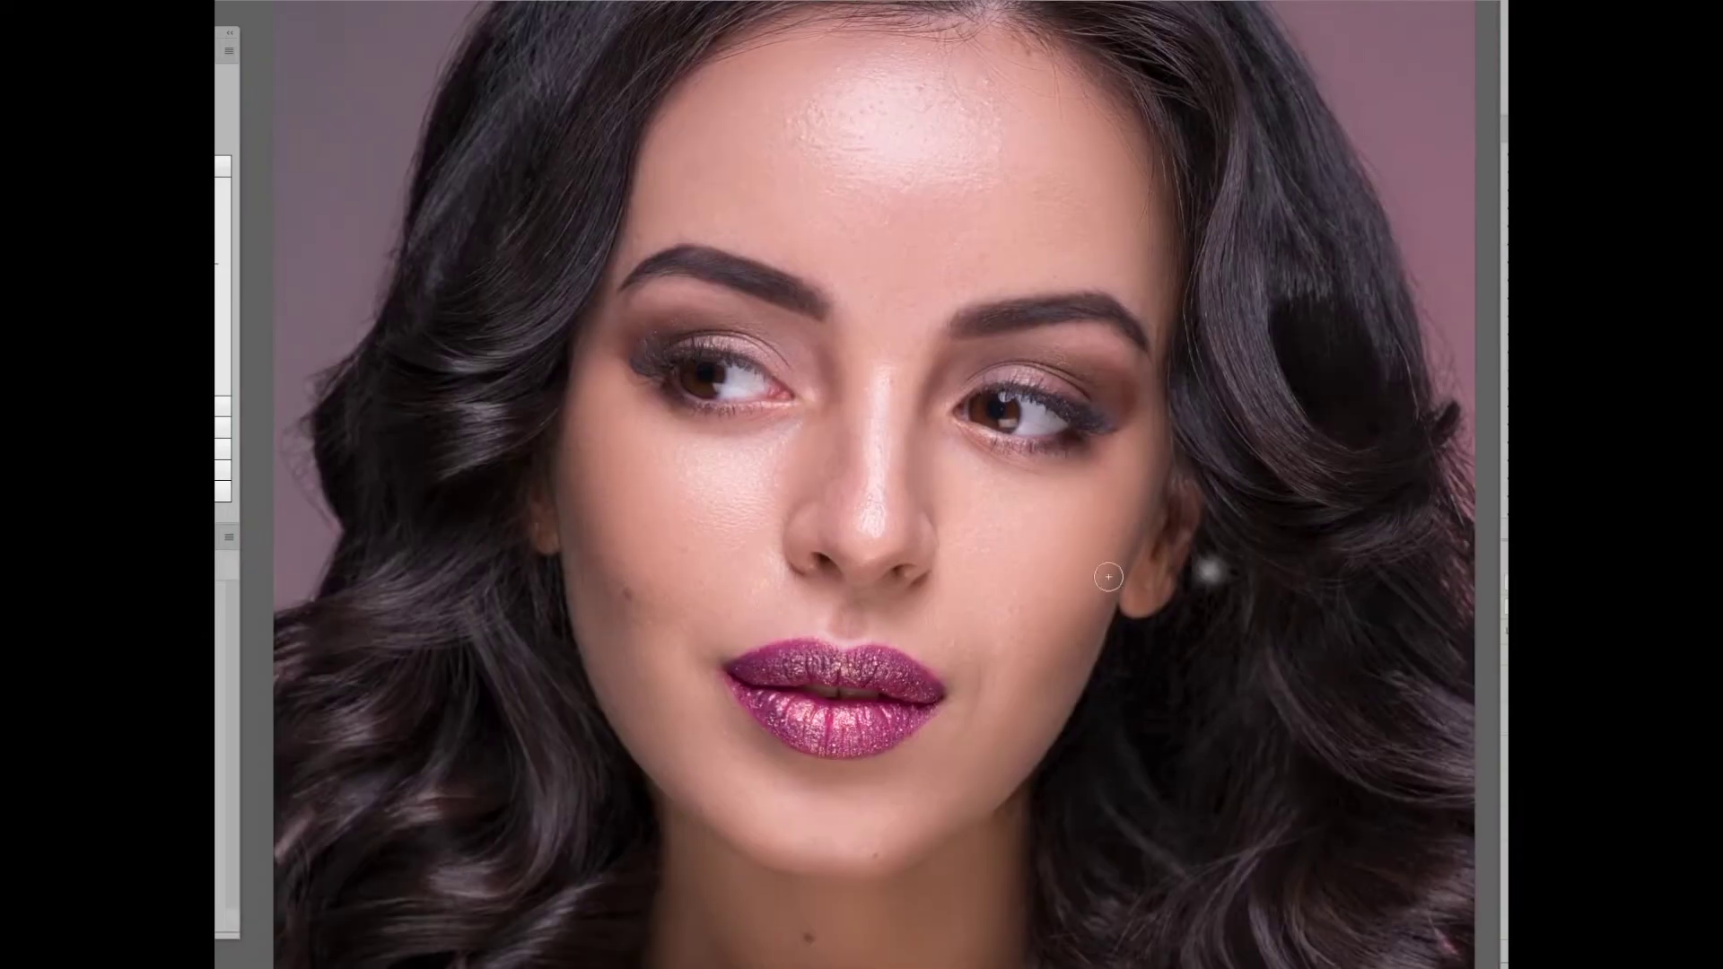
{"action": "scroll", "coordinate": [635, 635], "scroll_direction": "up", "scroll_amount": 2}
{"action": "scroll", "coordinate": [886, 501], "scroll_direction": "up", "scroll_amount": 5}
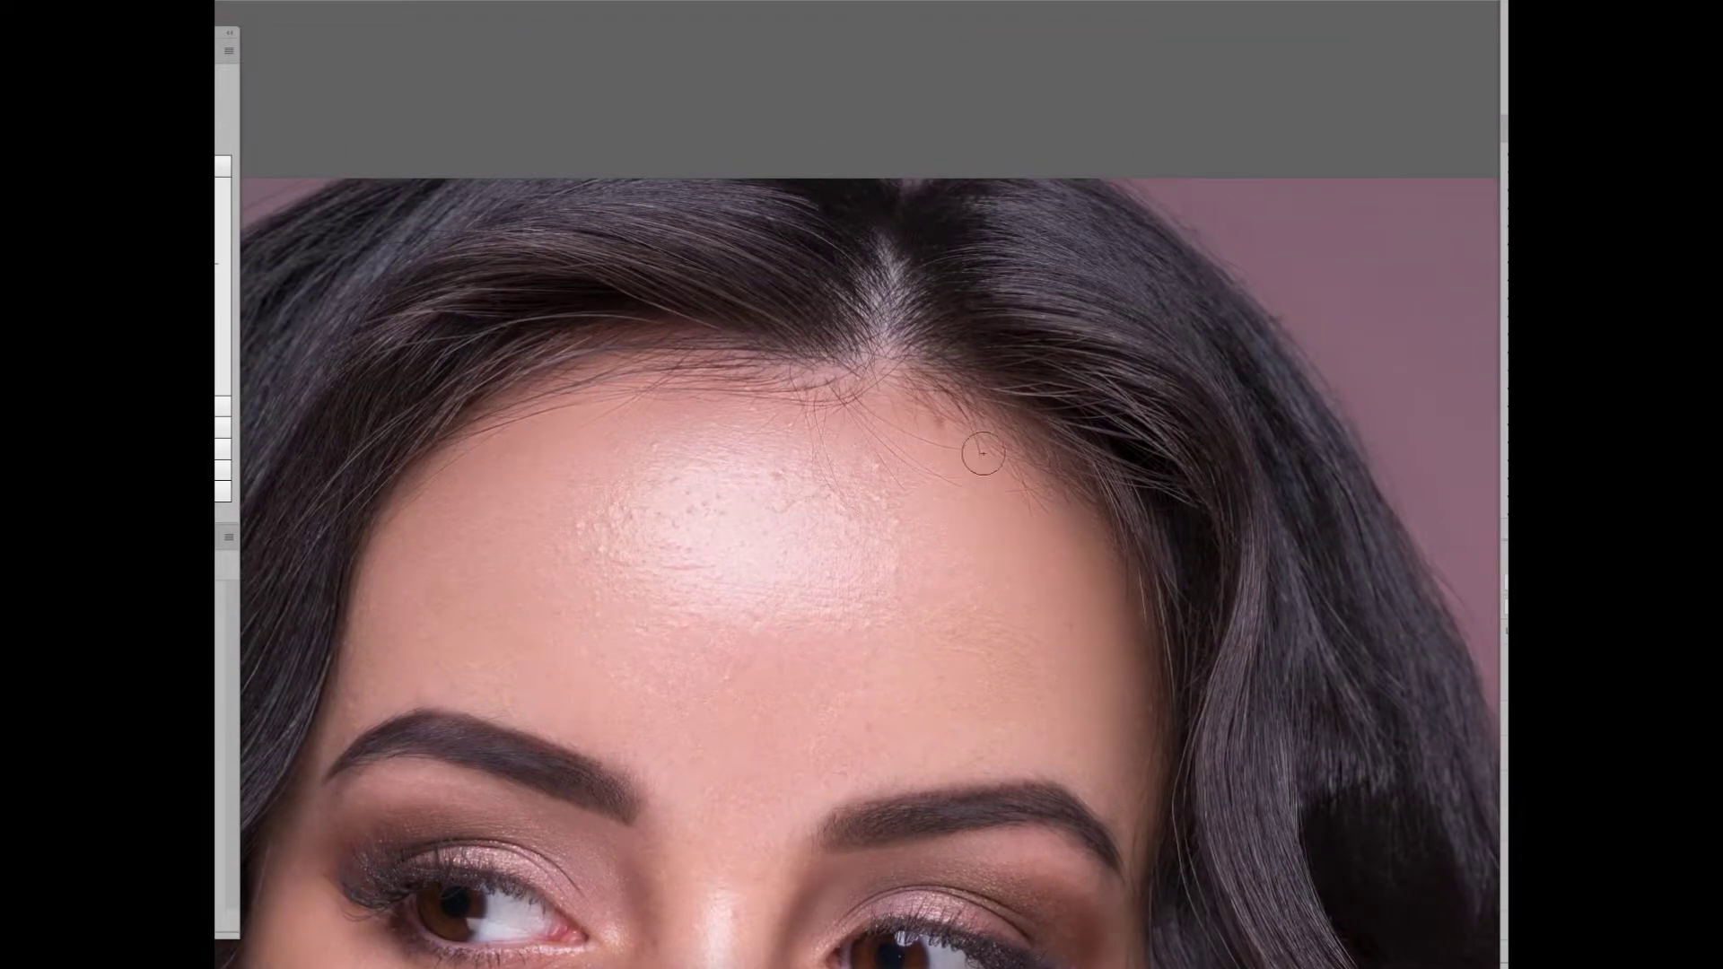
{"action": "scroll", "coordinate": [1001, 529], "scroll_direction": "up", "scroll_amount": 3}
{"action": "left_click", "coordinate": [770, 660]}
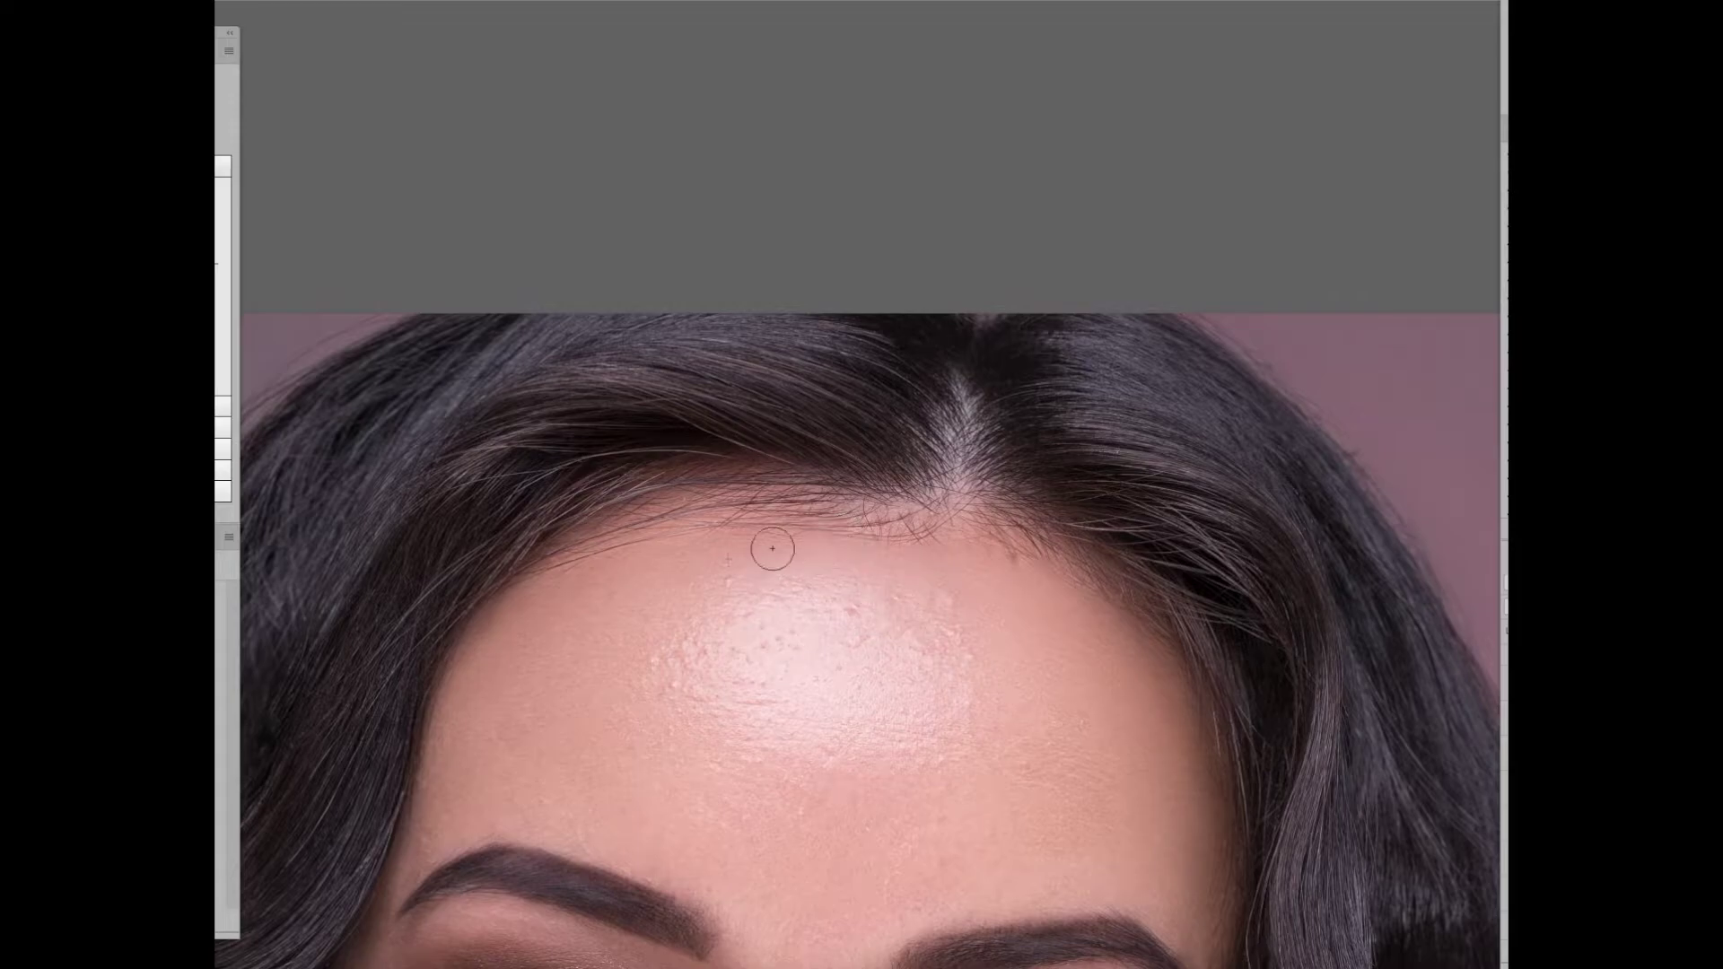
Step: Try healing another spot and dismiss the error message that appears
{"action": "scroll", "coordinate": [954, 607], "scroll_direction": "down", "scroll_amount": 2}
{"action": "scroll", "coordinate": [954, 608], "scroll_direction": "down", "scroll_amount": 1}
{"action": "scroll", "coordinate": [1143, 569], "scroll_direction": "down", "scroll_amount": 5}
{"action": "scroll", "coordinate": [1163, 693], "scroll_direction": "up", "scroll_amount": 2}
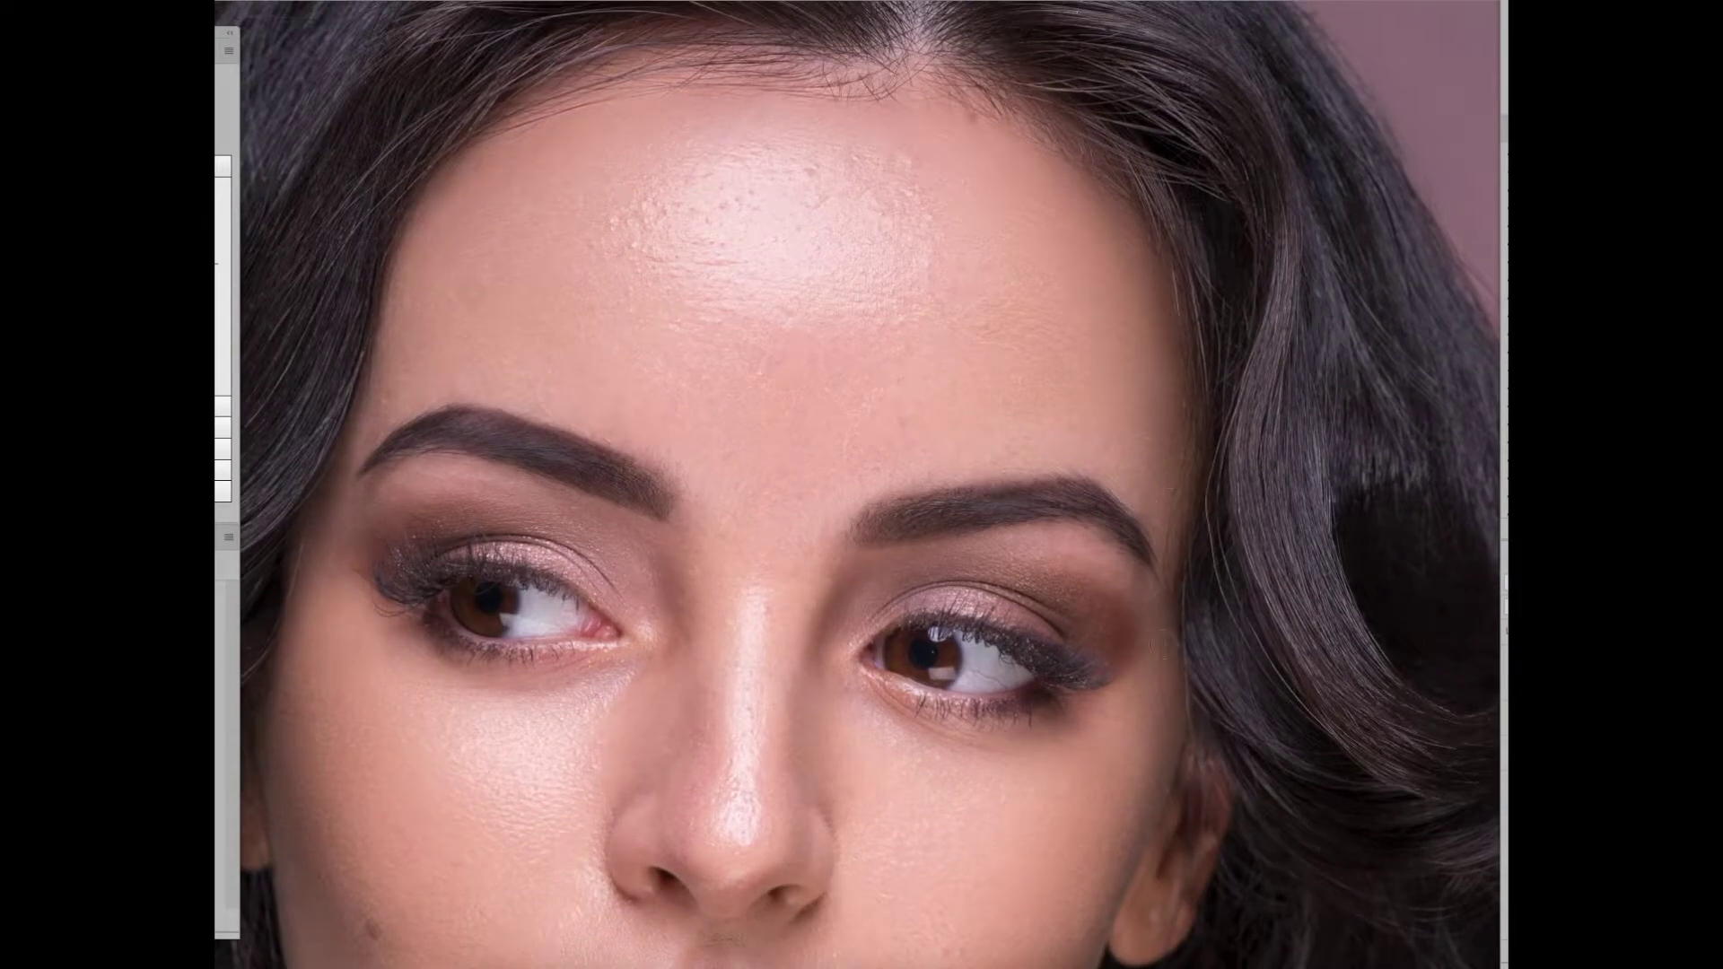
{"action": "scroll", "coordinate": [1163, 693], "scroll_direction": "up", "scroll_amount": 1}
{"action": "scroll", "coordinate": [659, 463], "scroll_direction": "left", "scroll_amount": 4}
{"action": "scroll", "coordinate": [659, 464], "scroll_direction": "down", "scroll_amount": 2}
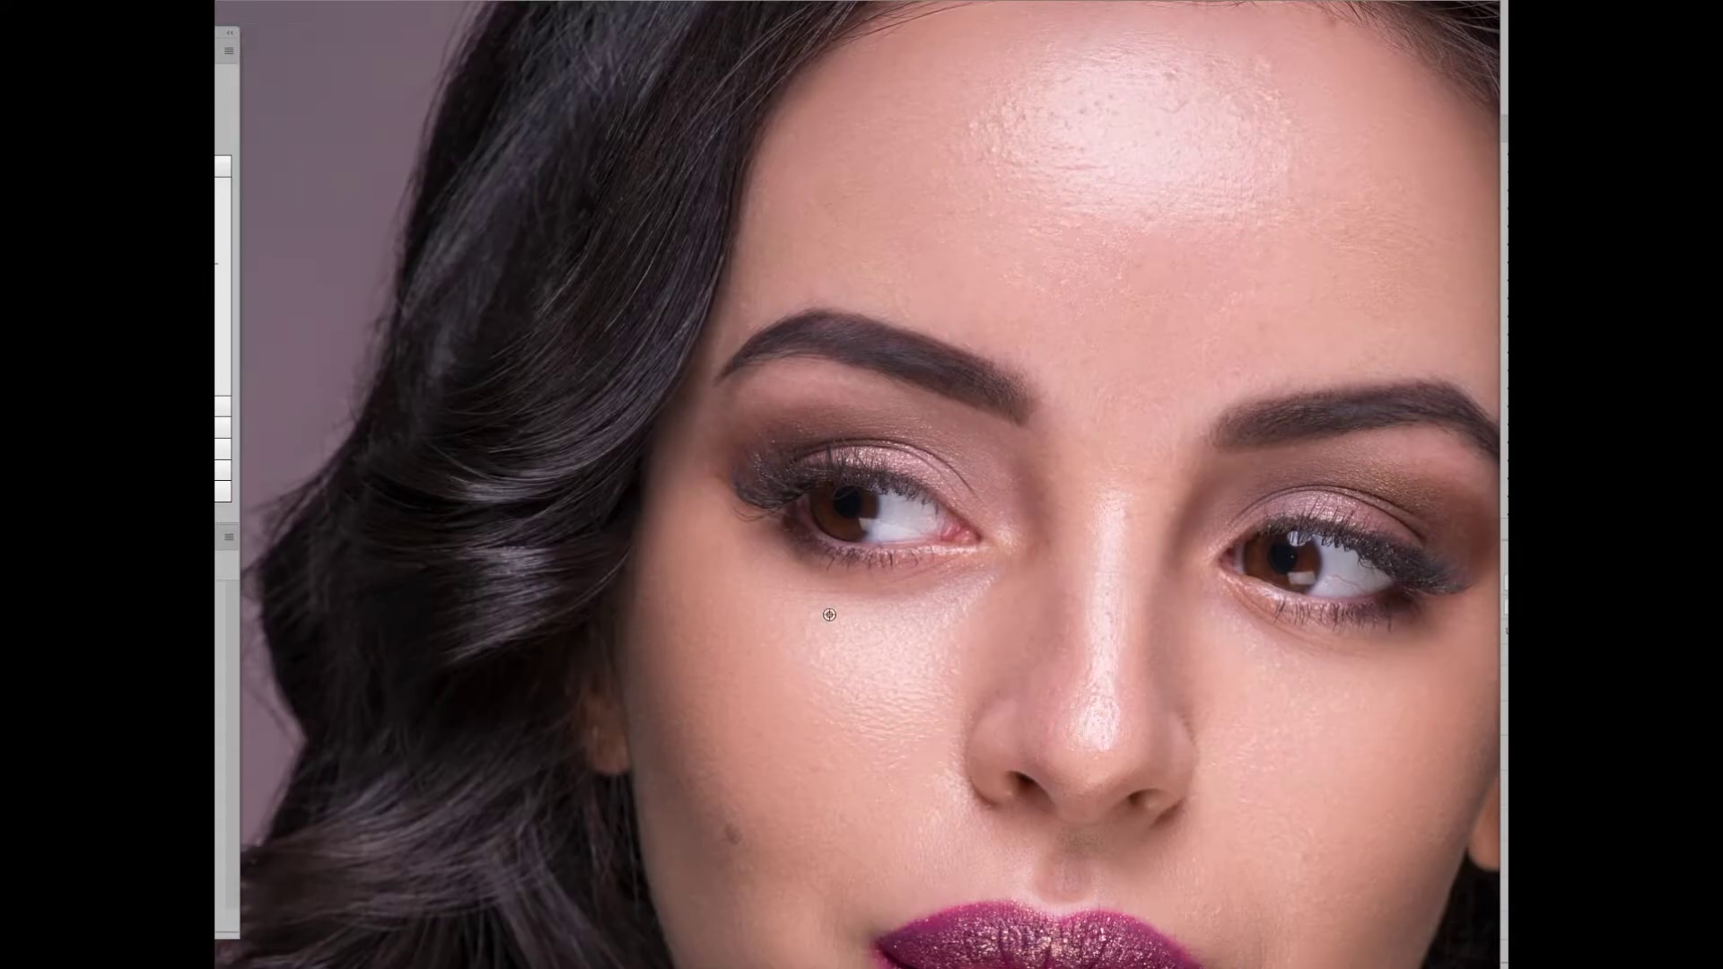
{"action": "scroll", "coordinate": [830, 614], "scroll_direction": "right", "scroll_amount": 3}
{"action": "scroll", "coordinate": [829, 615], "scroll_direction": "down", "scroll_amount": 1}
{"action": "scroll", "coordinate": [1020, 678], "scroll_direction": "right", "scroll_amount": 1}
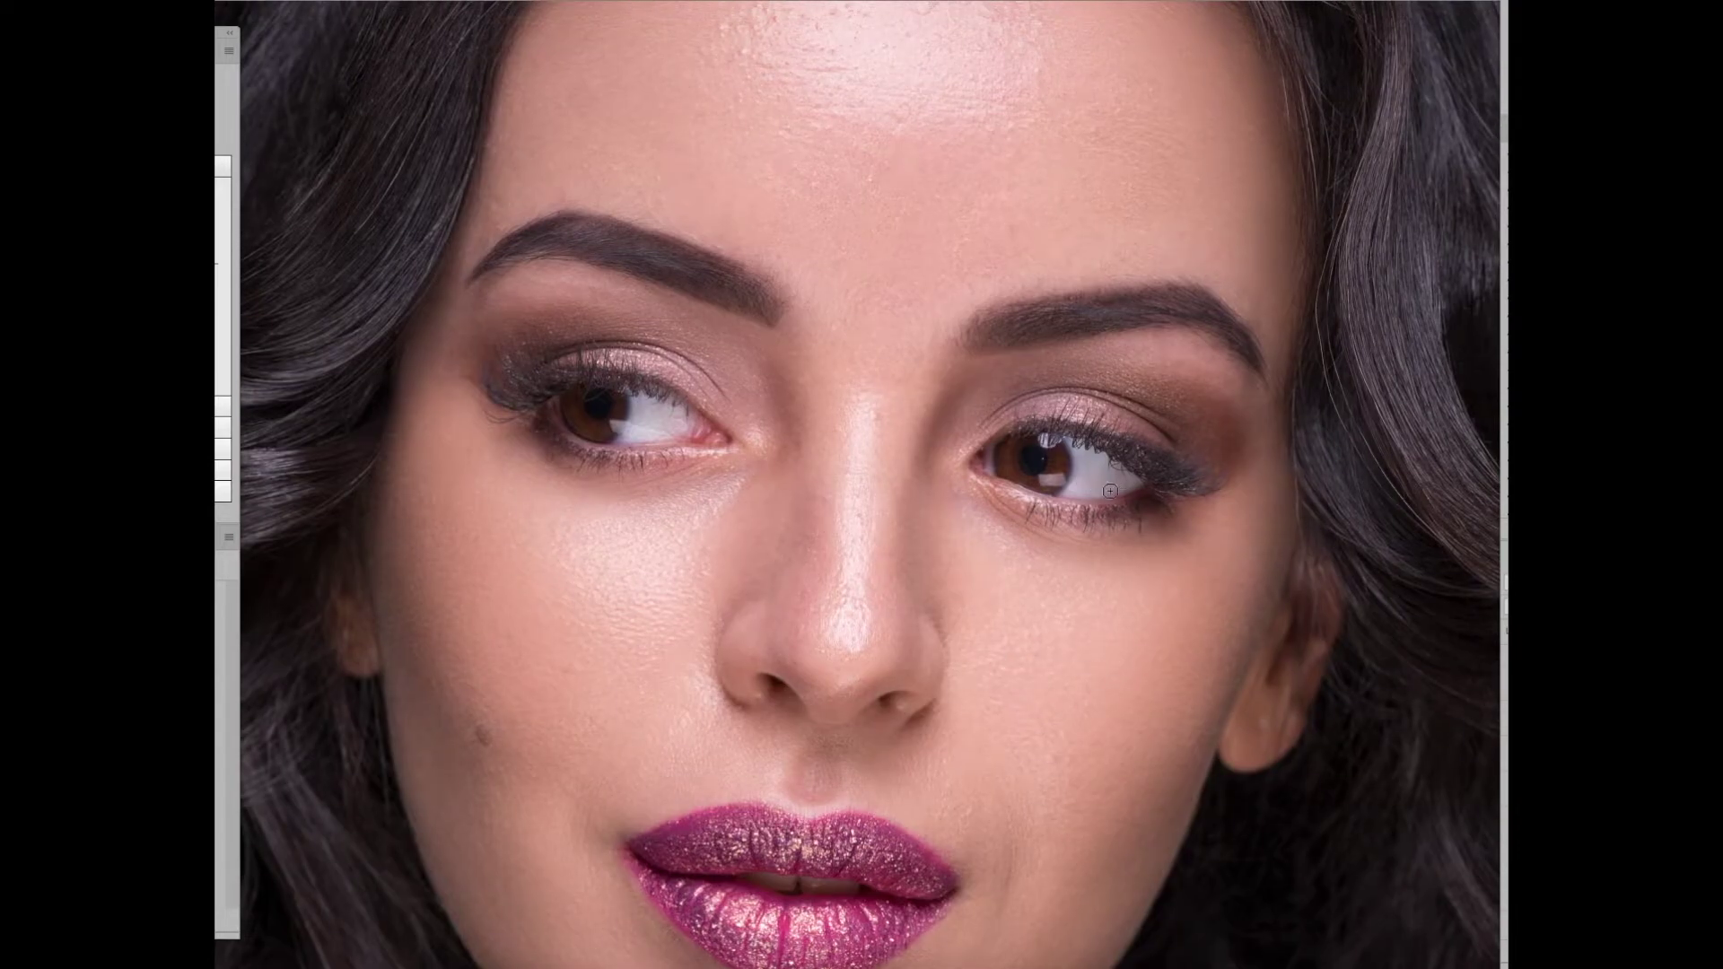
{"action": "scroll", "coordinate": [1023, 484], "scroll_direction": "down", "scroll_amount": 2}
{"action": "scroll", "coordinate": [754, 550], "scroll_direction": "down", "scroll_amount": 6}
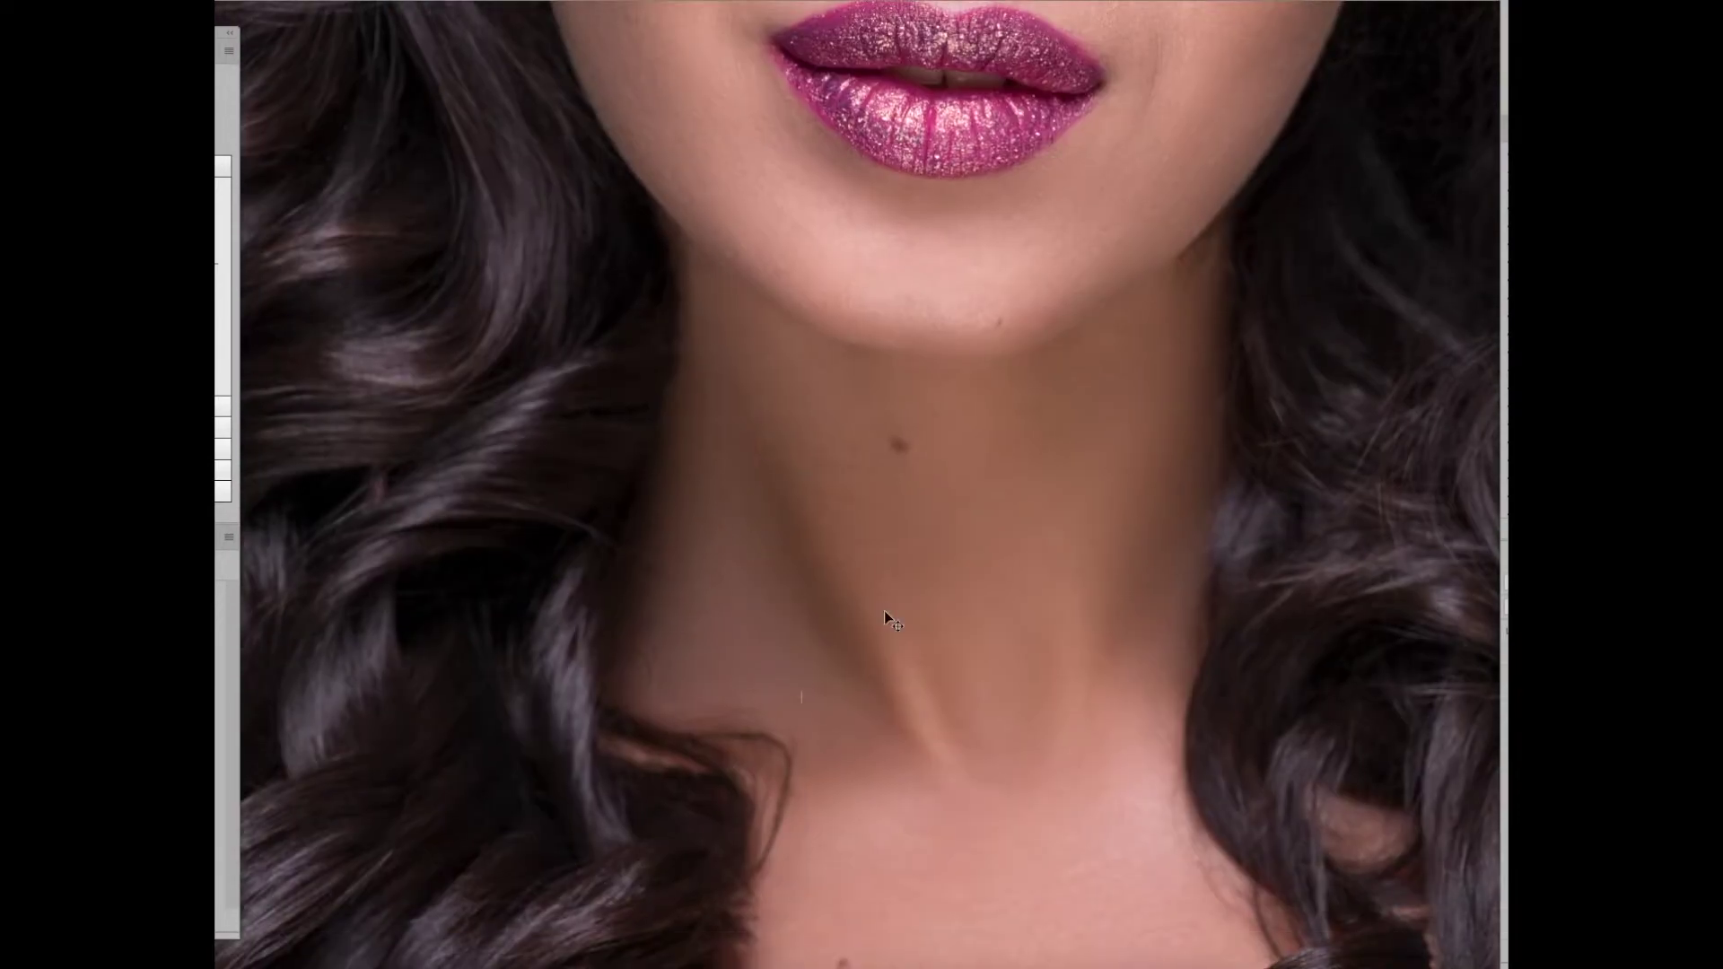
{"action": "scroll", "coordinate": [885, 619], "scroll_direction": "up", "scroll_amount": 1}
{"action": "left_click", "coordinate": [670, 696], "text": "alt"}
{"action": "key", "text": "Return"}
{"action": "scroll", "coordinate": [987, 538], "scroll_direction": "right", "scroll_amount": 2}
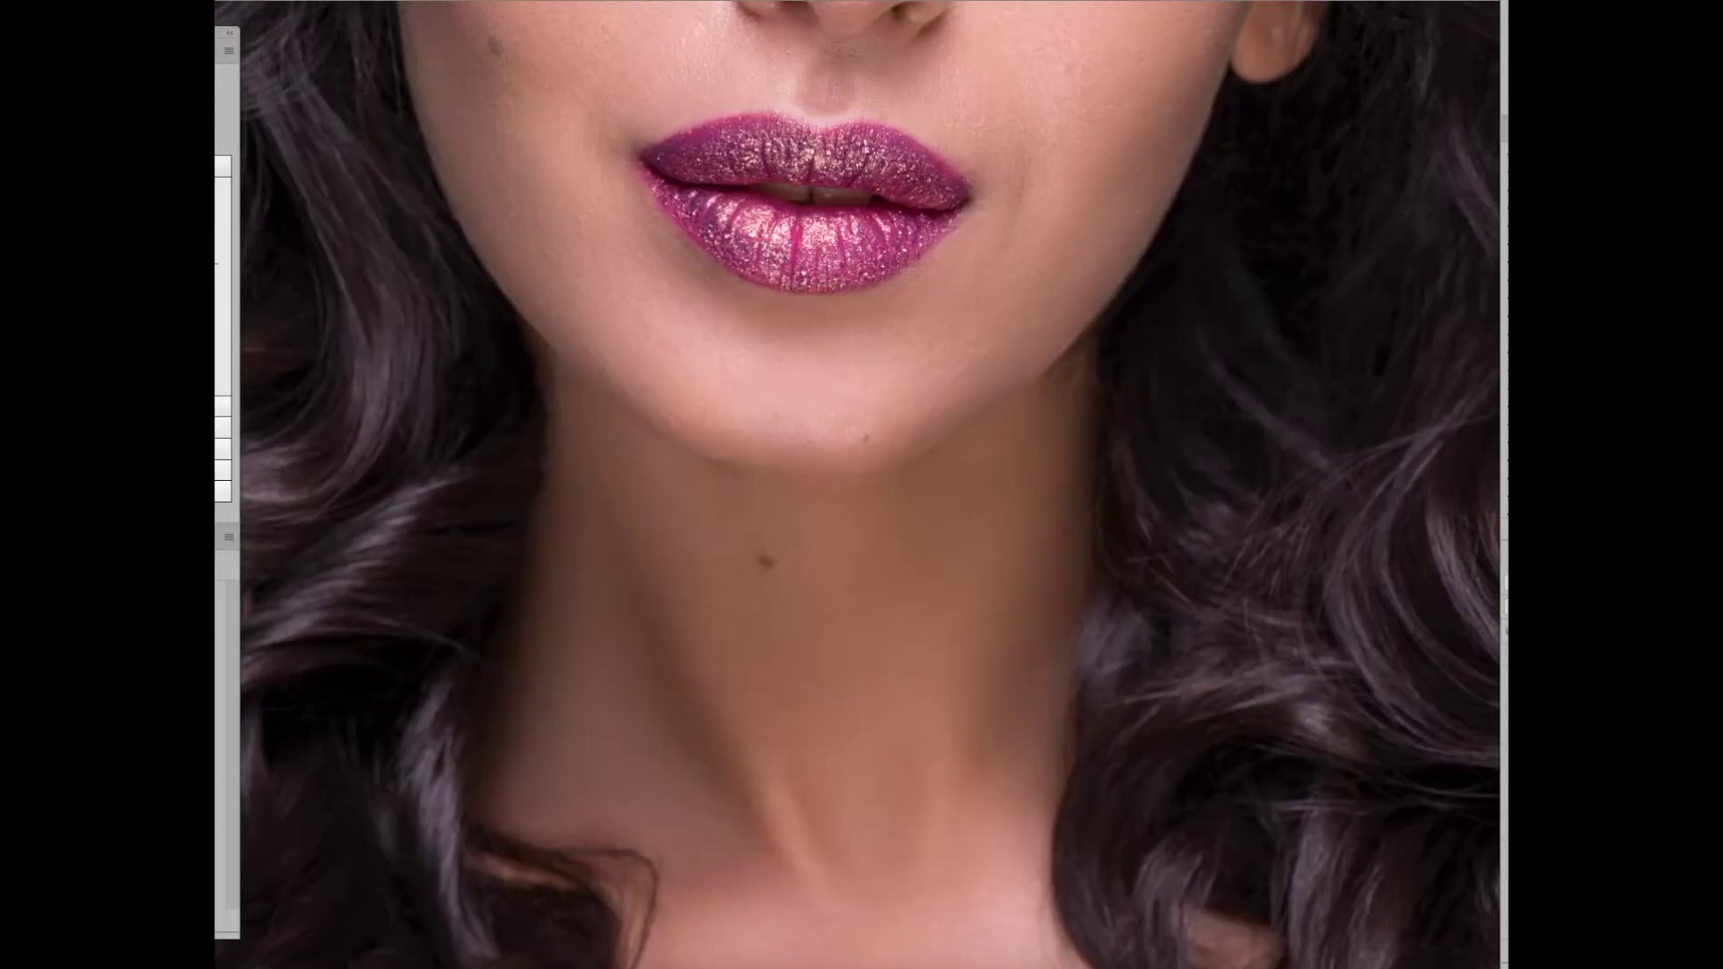
{"action": "scroll", "coordinate": [1051, 426], "scroll_direction": "down", "scroll_amount": 3}
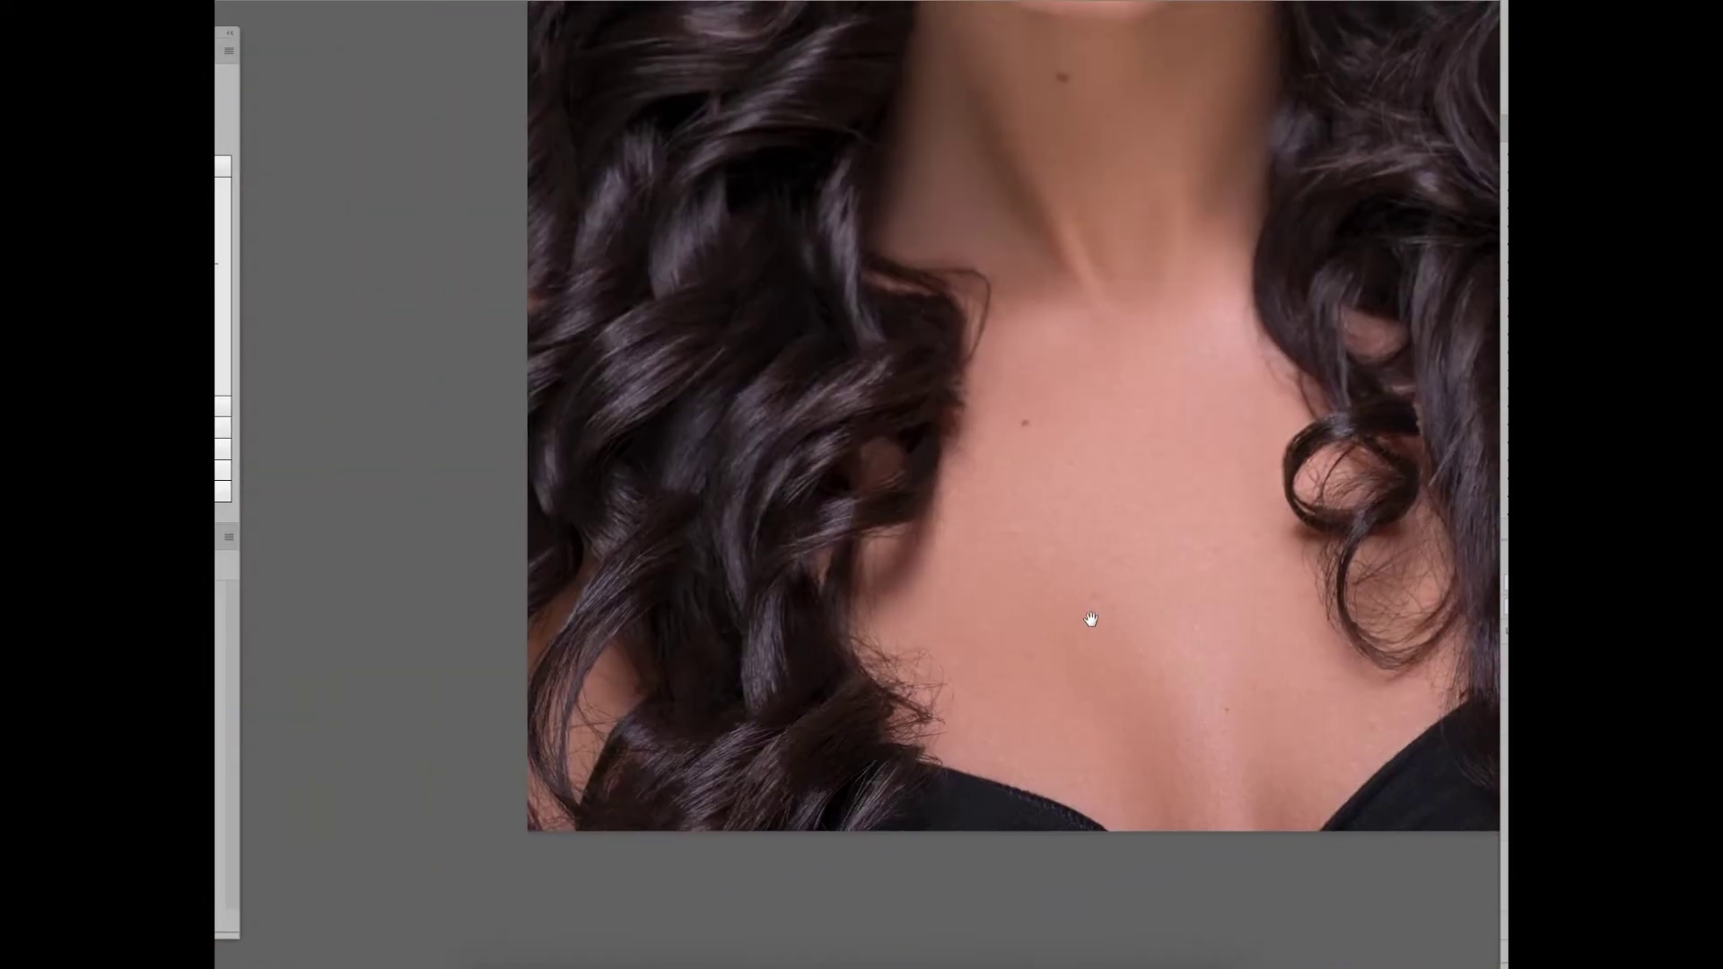
Step: Zoom in closer on the forehead and face to find remaining blemishes
{"action": "left_click_drag", "start_coordinate": [1060, 387], "coordinate": [983, 134]}
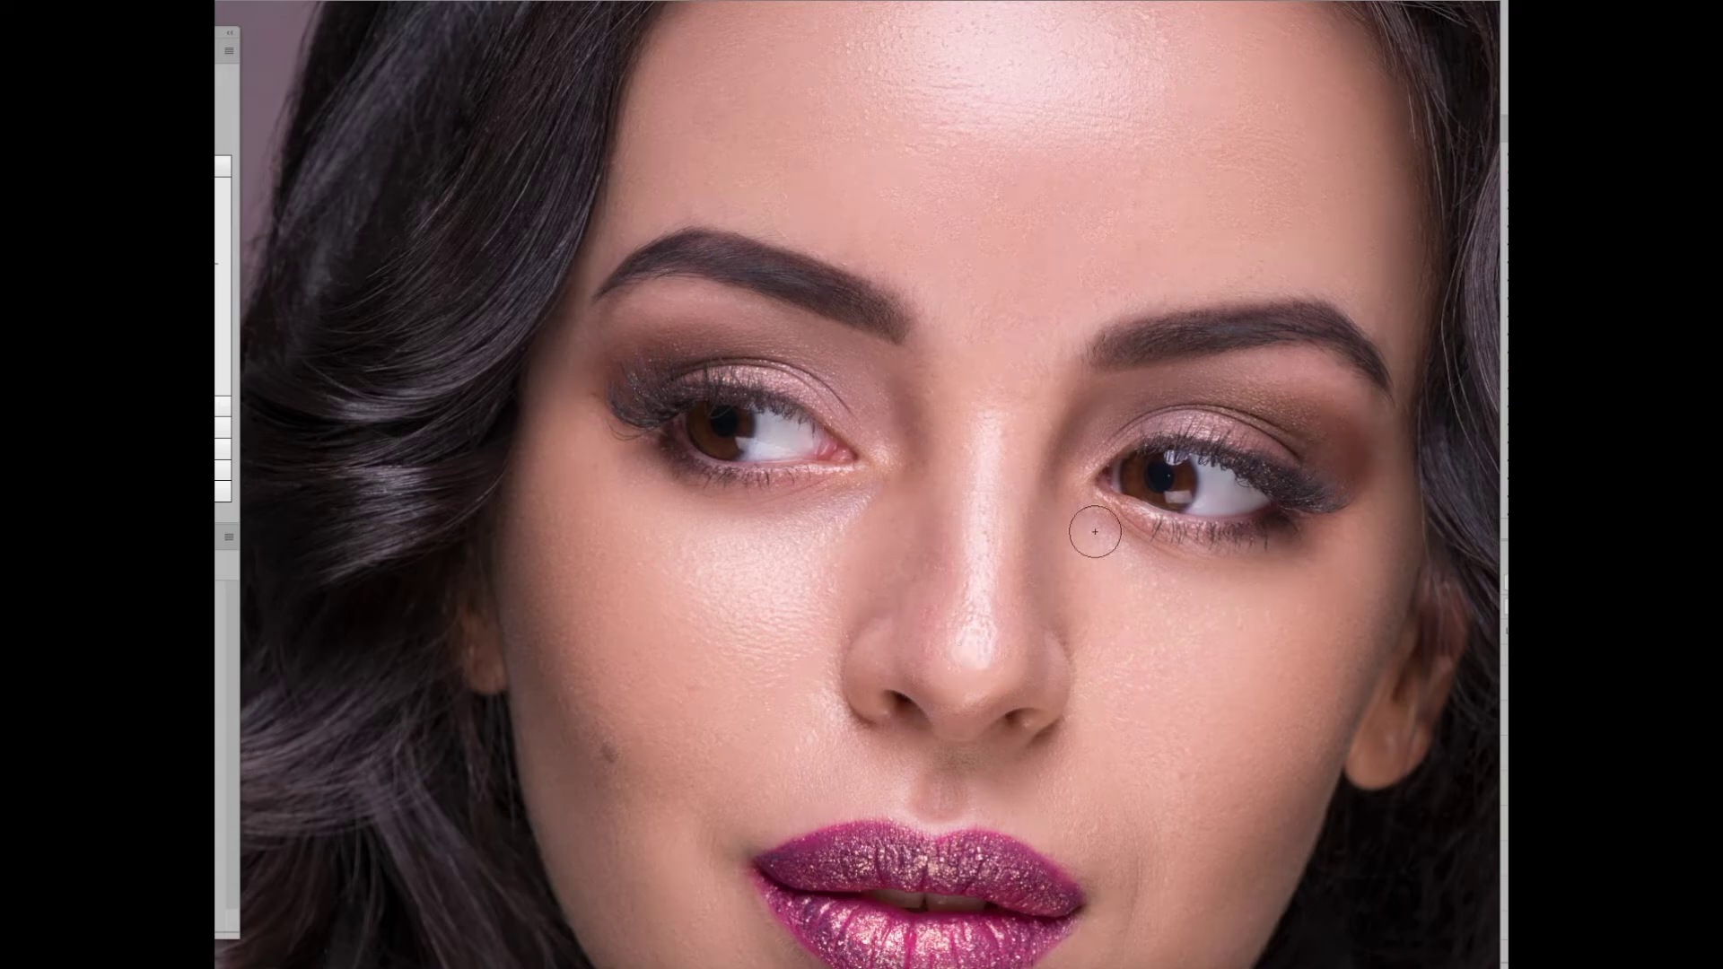
{"action": "scroll", "coordinate": [989, 654], "scroll_direction": "down", "scroll_amount": 3}
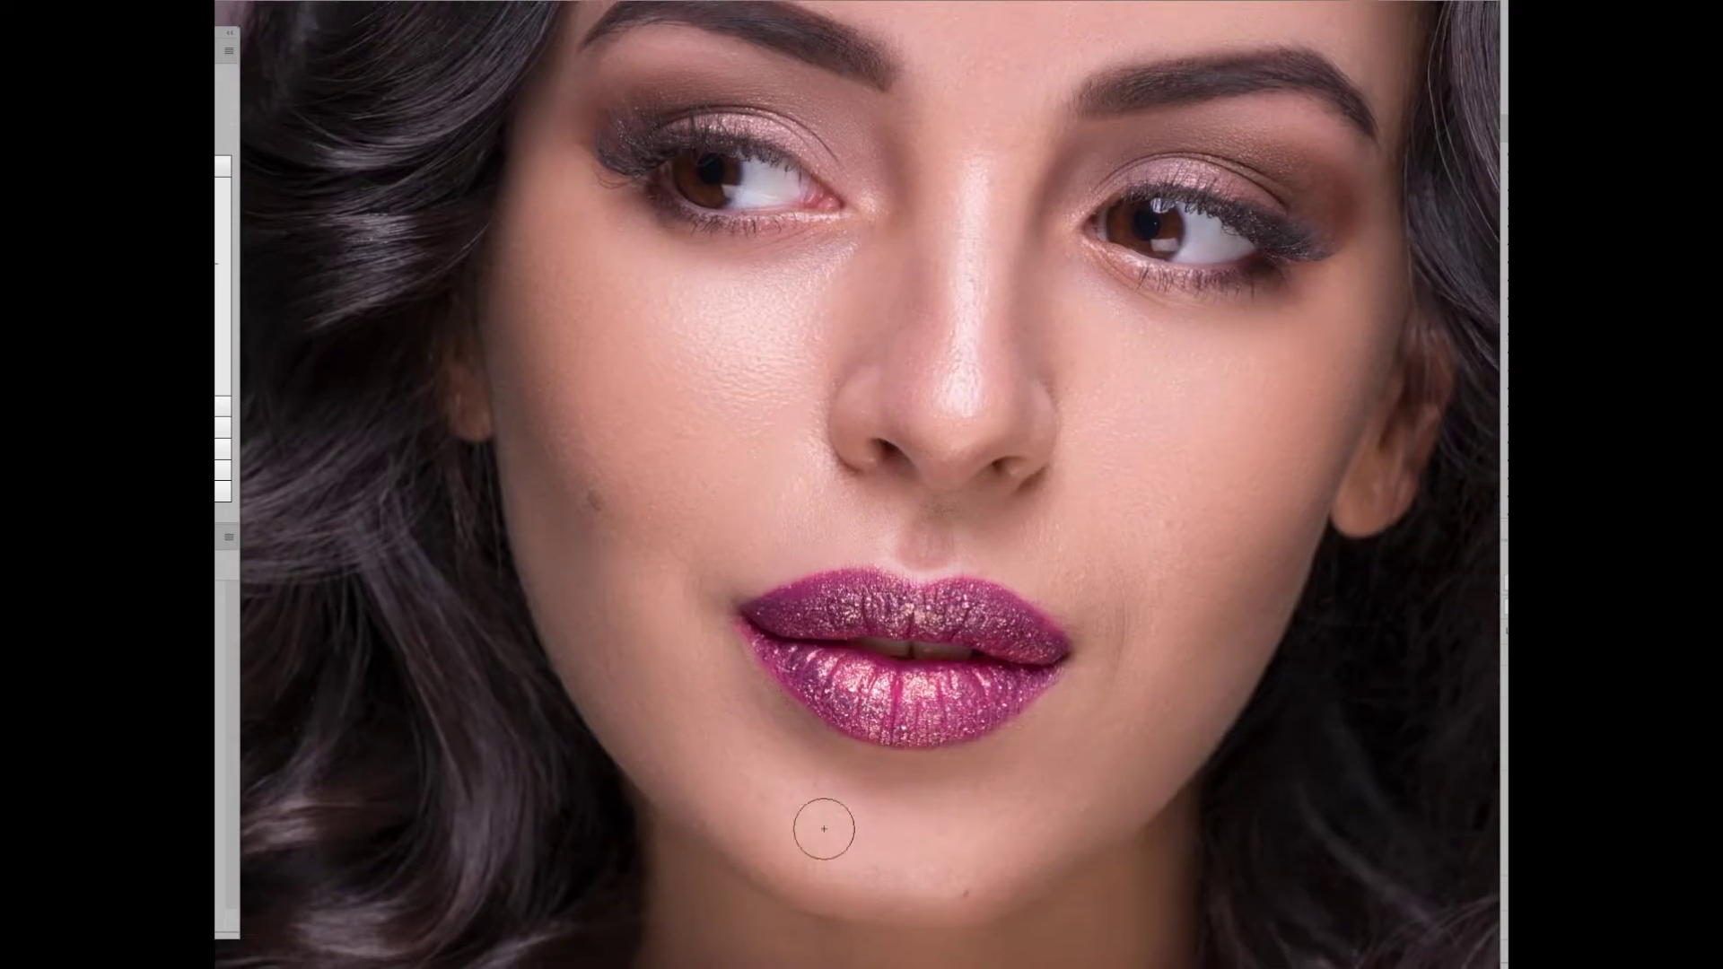
{"action": "scroll", "coordinate": [1188, 544], "scroll_direction": "down", "scroll_amount": 5}
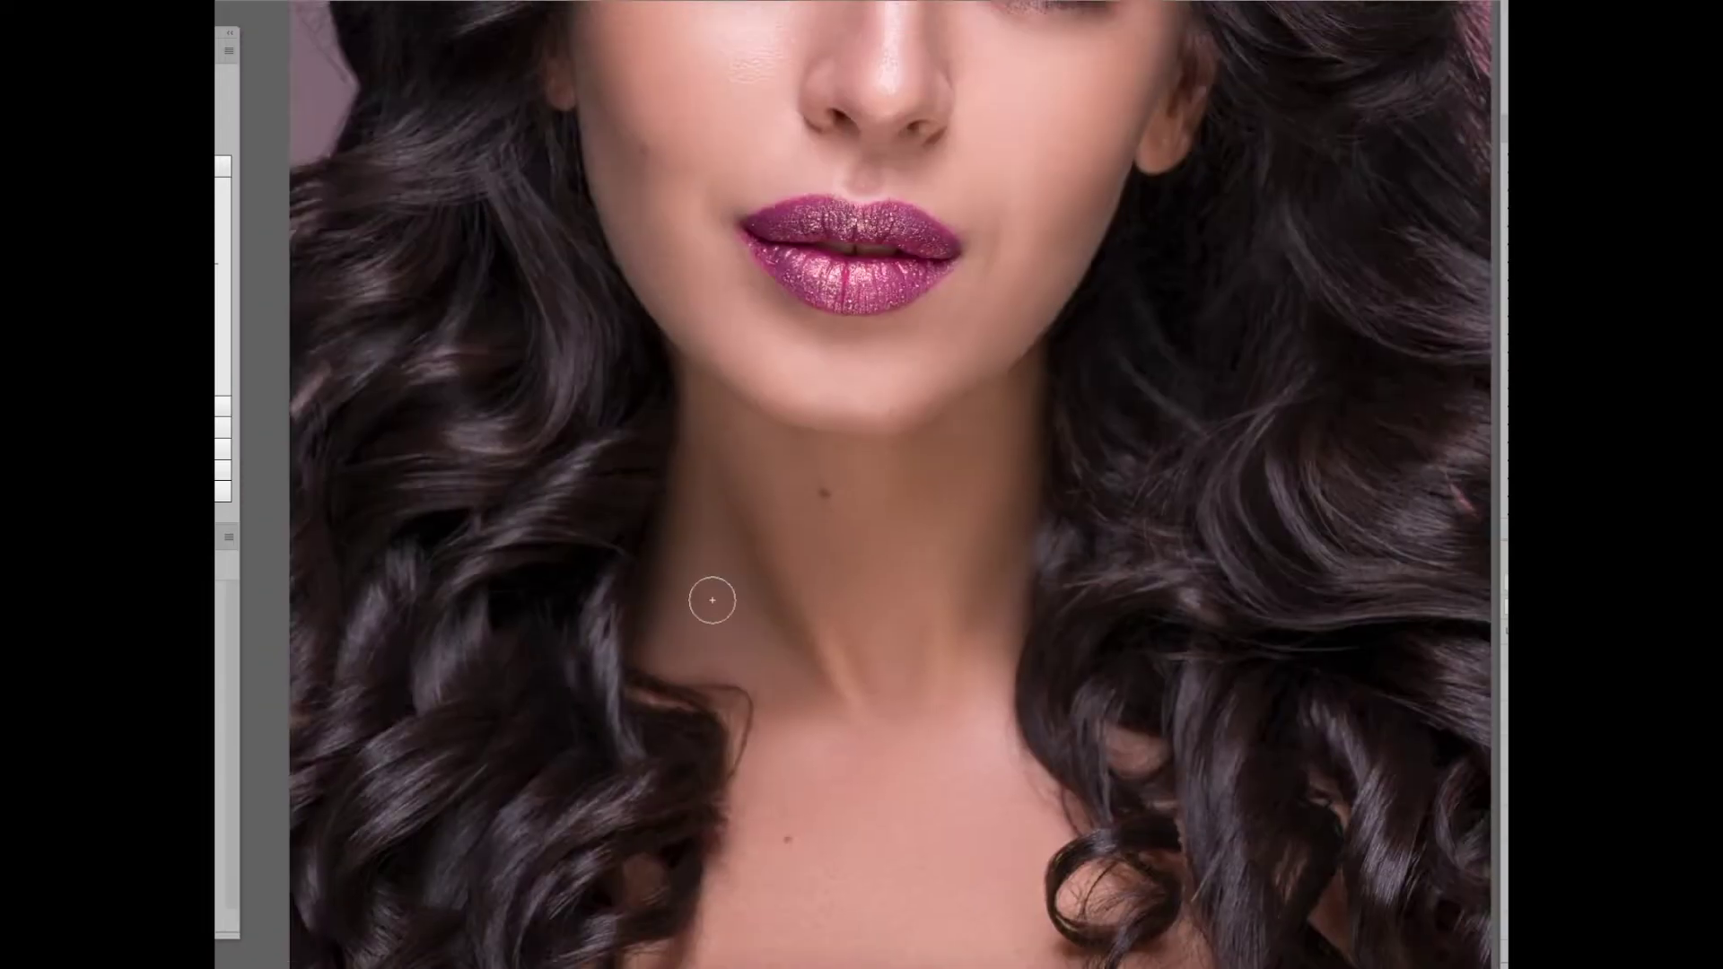
{"action": "scroll", "coordinate": [712, 473], "scroll_direction": "down", "scroll_amount": 3}
{"action": "scroll", "coordinate": [804, 557], "scroll_direction": "up", "scroll_amount": 7}
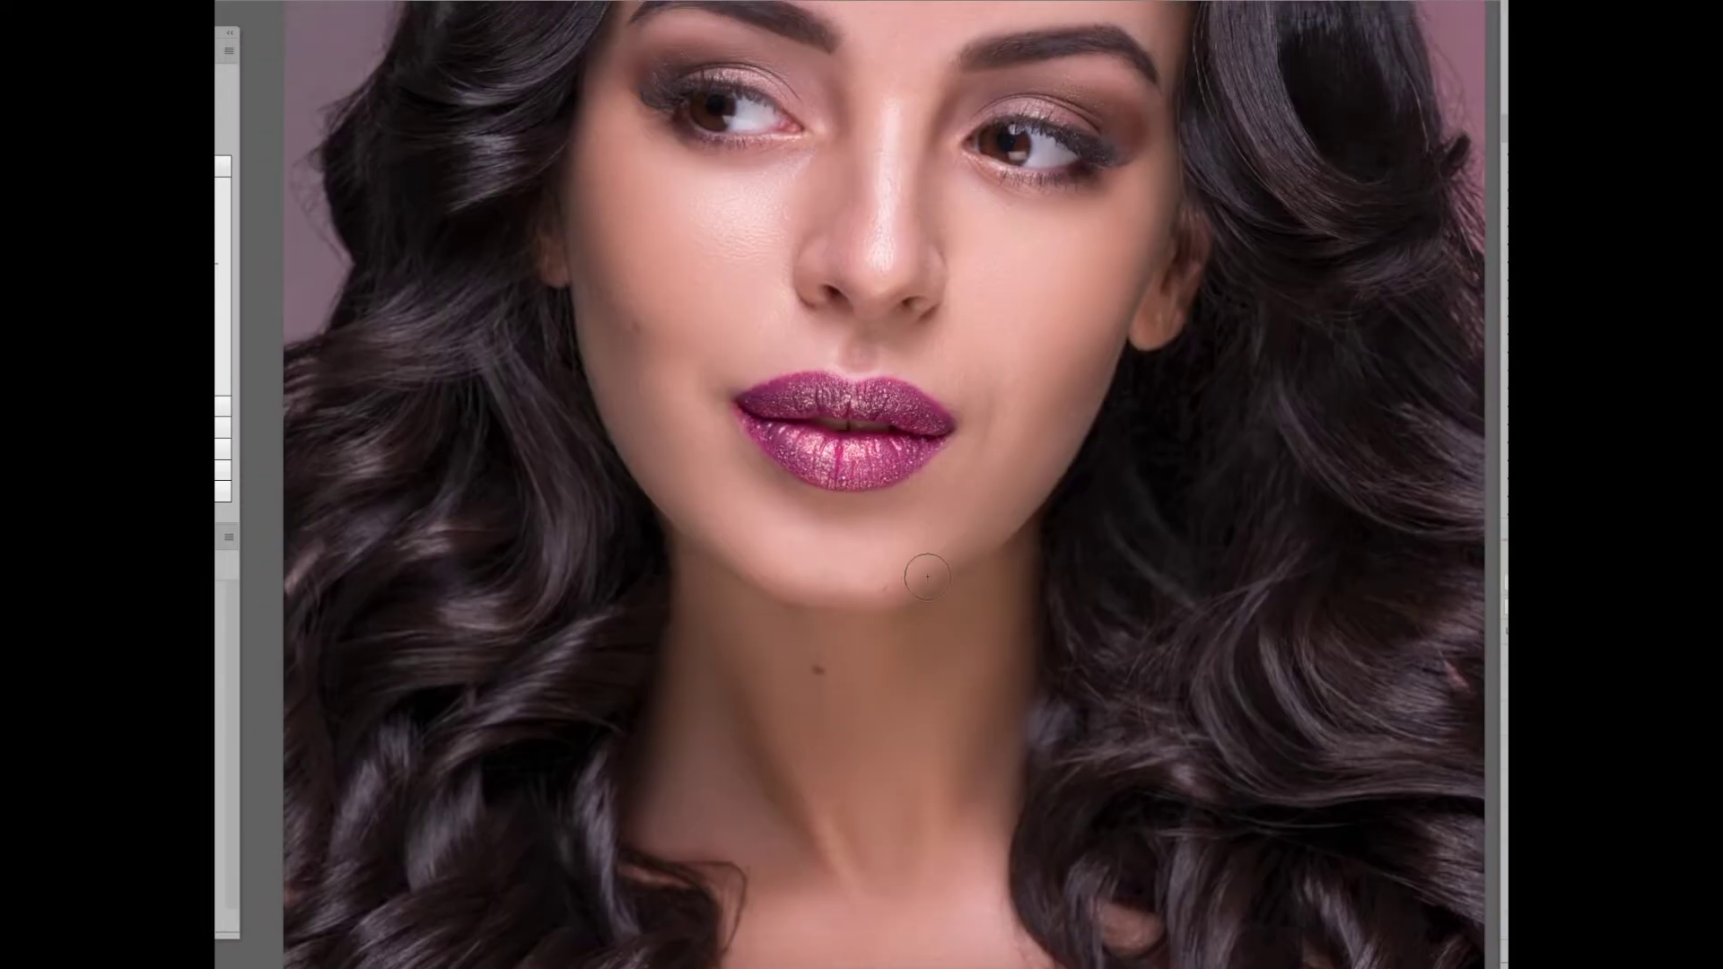
{"action": "scroll", "coordinate": [934, 533], "scroll_direction": "up", "scroll_amount": 4}
{"action": "left_click", "coordinate": [792, 588]}
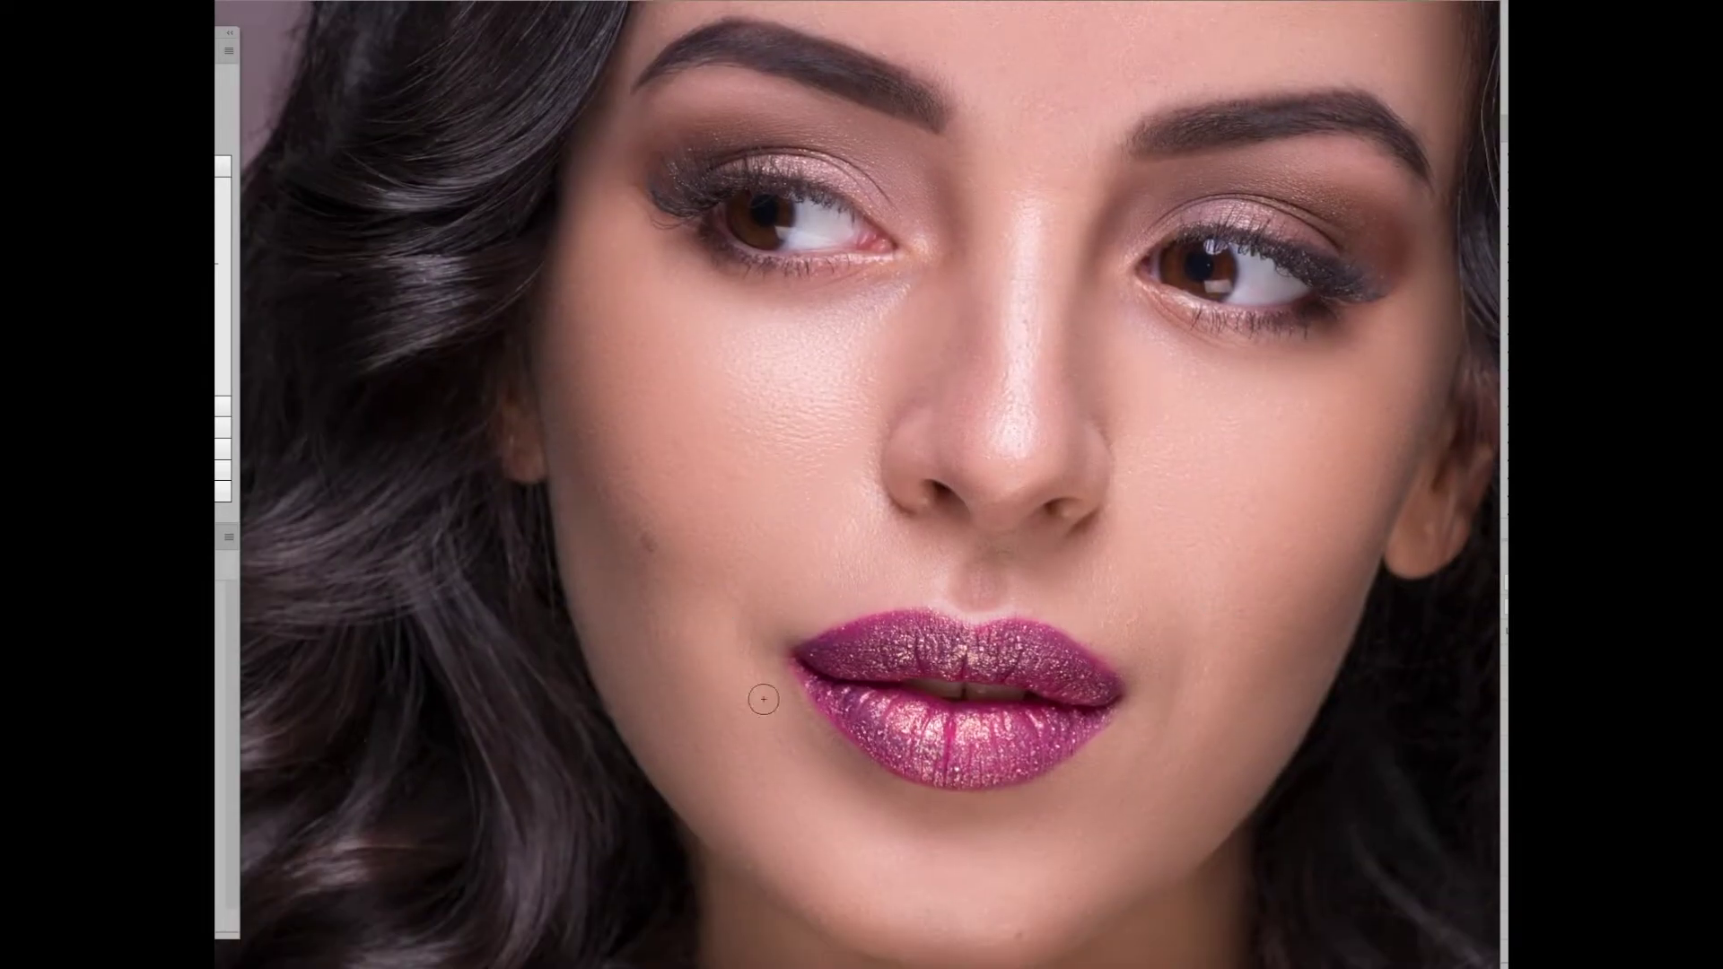
{"action": "scroll", "coordinate": [807, 664], "scroll_direction": "up", "scroll_amount": 3}
{"action": "scroll", "coordinate": [869, 628], "scroll_direction": "up", "scroll_amount": 4}
{"action": "scroll", "coordinate": [1032, 422], "scroll_direction": "up", "scroll_amount": 1}
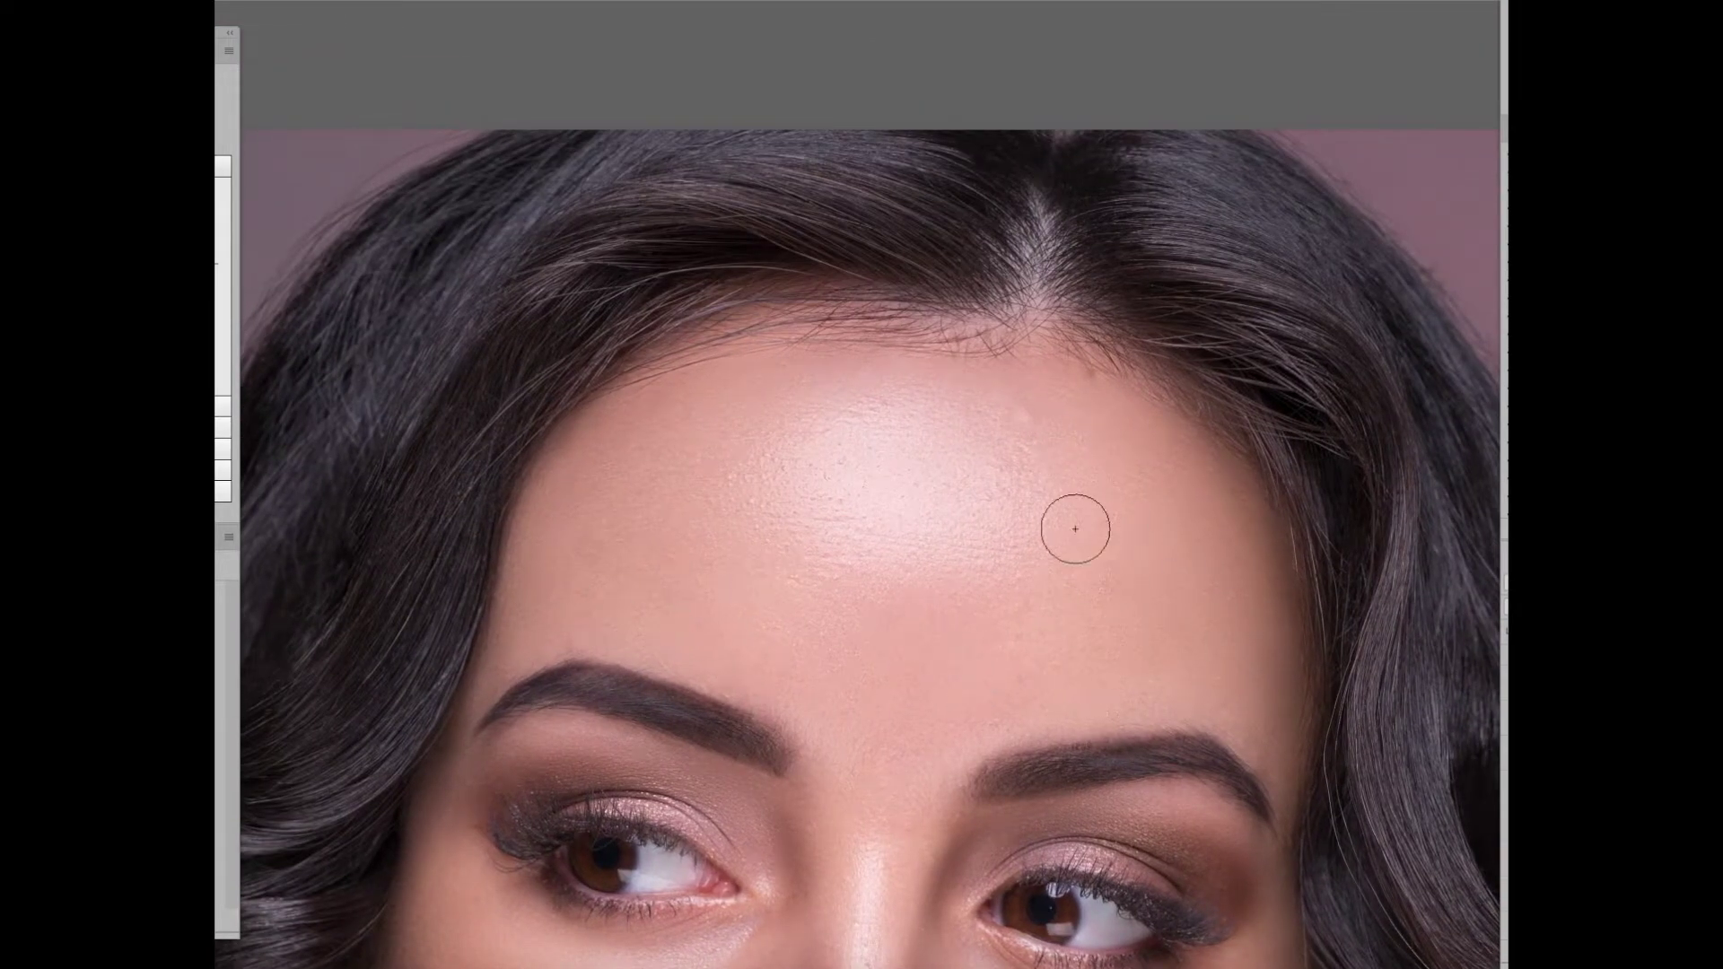
{"action": "scroll", "coordinate": [1032, 395], "scroll_direction": "down", "scroll_amount": 4}
{"action": "scroll", "coordinate": [808, 539], "scroll_direction": "down", "scroll_amount": 2}
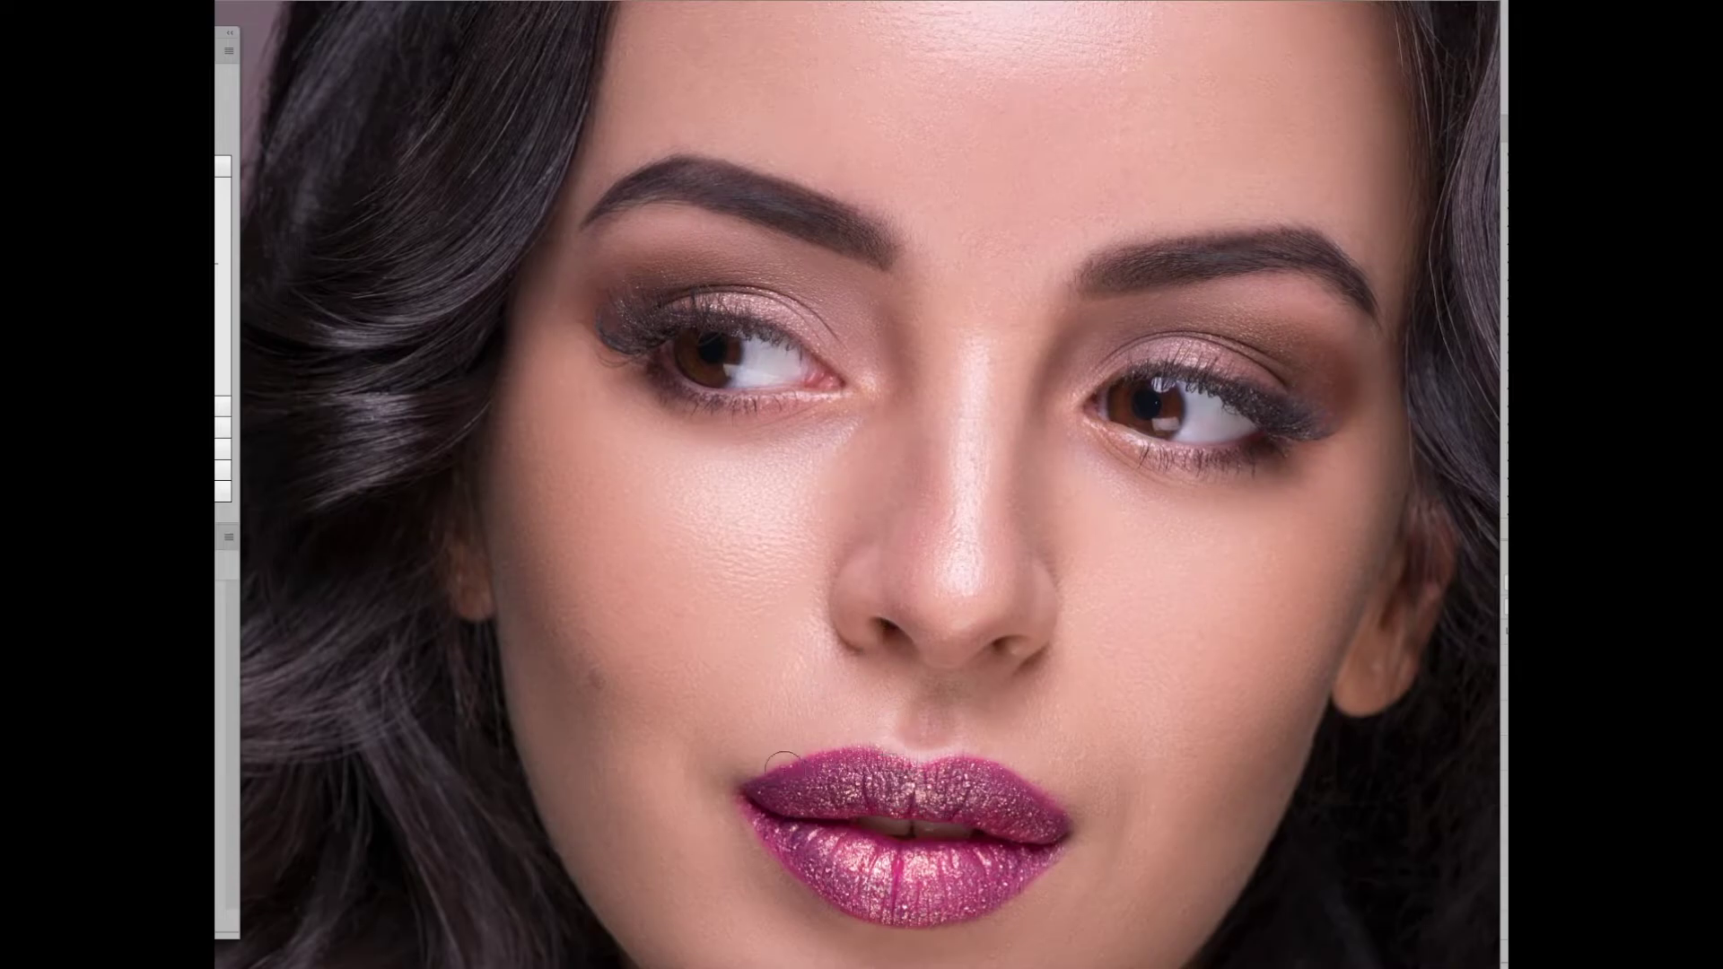
{"action": "scroll", "coordinate": [637, 682], "scroll_direction": "down", "scroll_amount": 2}
{"action": "scroll", "coordinate": [878, 456], "scroll_direction": "right", "scroll_amount": 2}
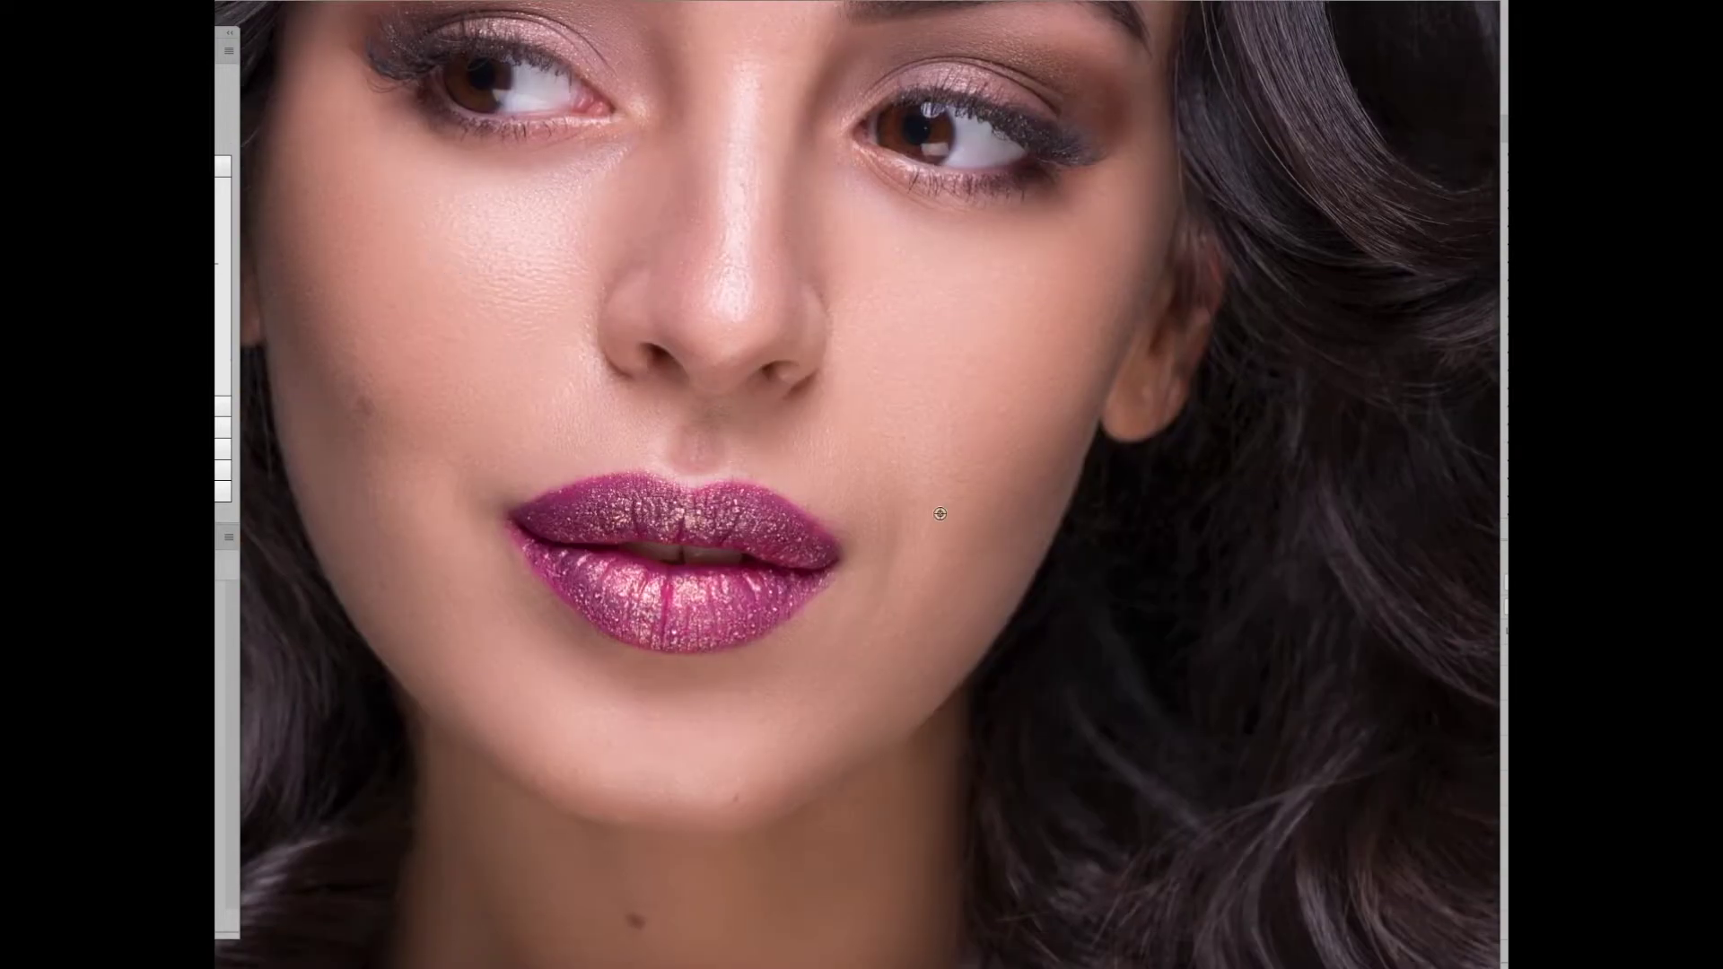
{"action": "scroll", "coordinate": [769, 681], "scroll_direction": "left", "scroll_amount": 2}
{"action": "scroll", "coordinate": [828, 785], "scroll_direction": "up", "scroll_amount": 3}
{"action": "scroll", "coordinate": [743, 607], "scroll_direction": "up", "scroll_amount": 4}
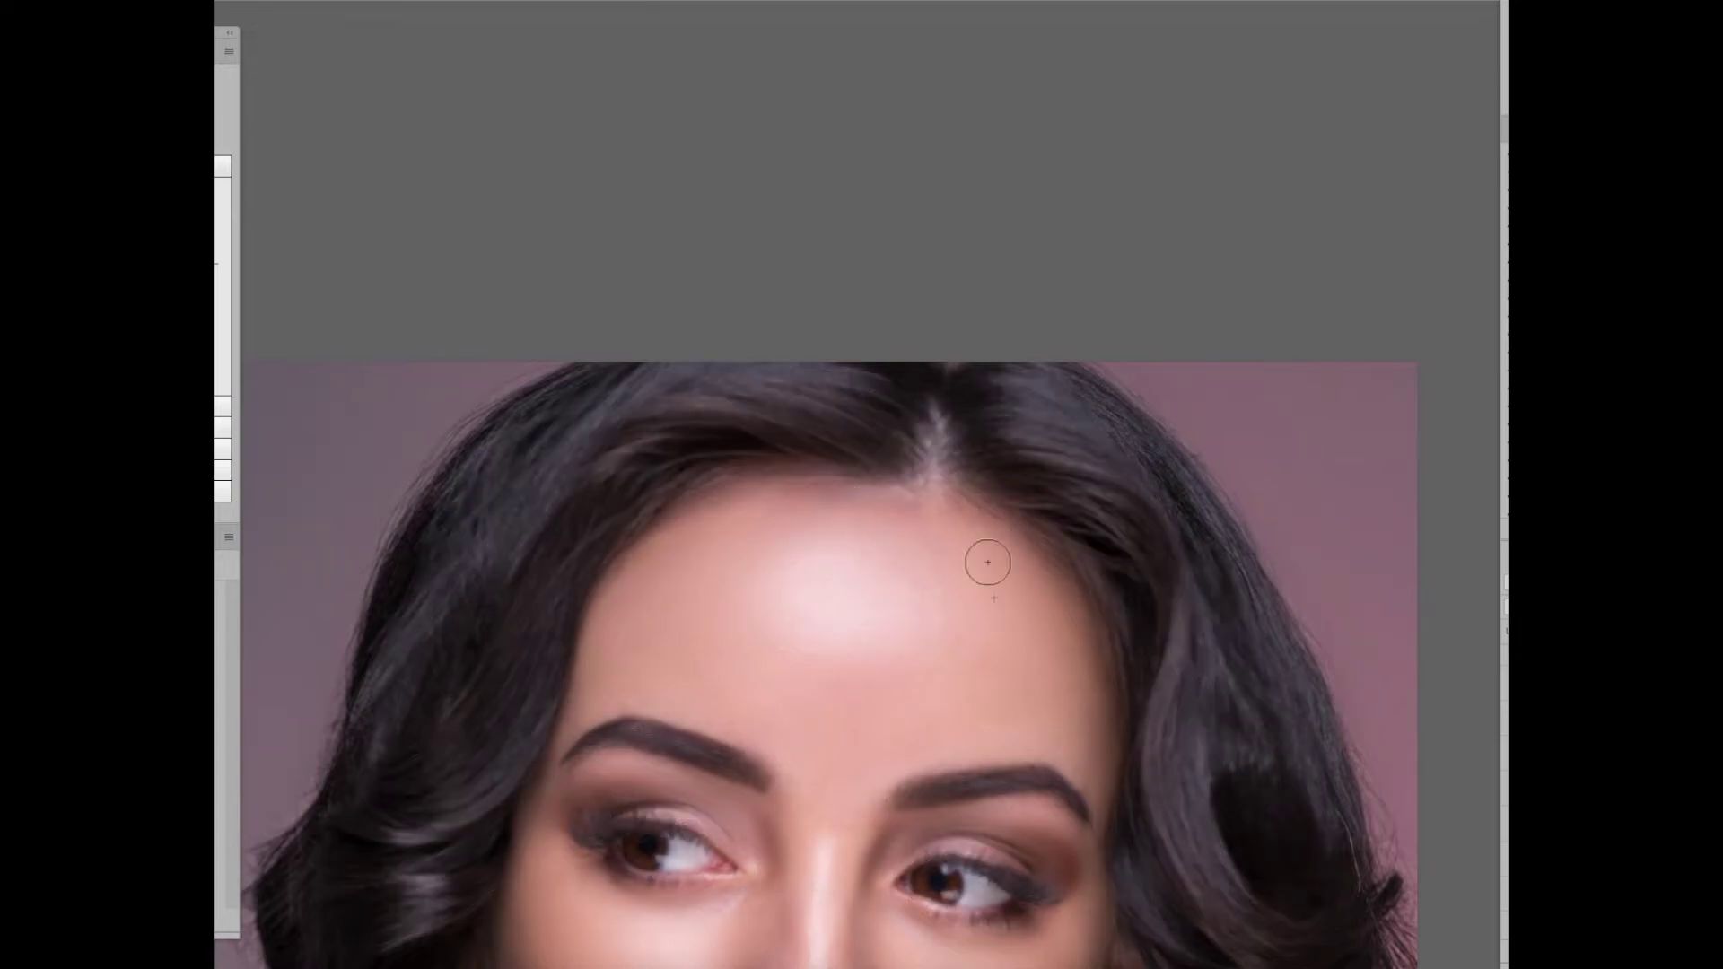
Step: Heal two forehead spots and the blemish on the skin between the eyes
{"action": "scroll", "coordinate": [788, 501], "scroll_direction": "up", "scroll_amount": 2}
{"action": "left_click", "coordinate": [685, 516]}
{"action": "left_click", "coordinate": [913, 516]}
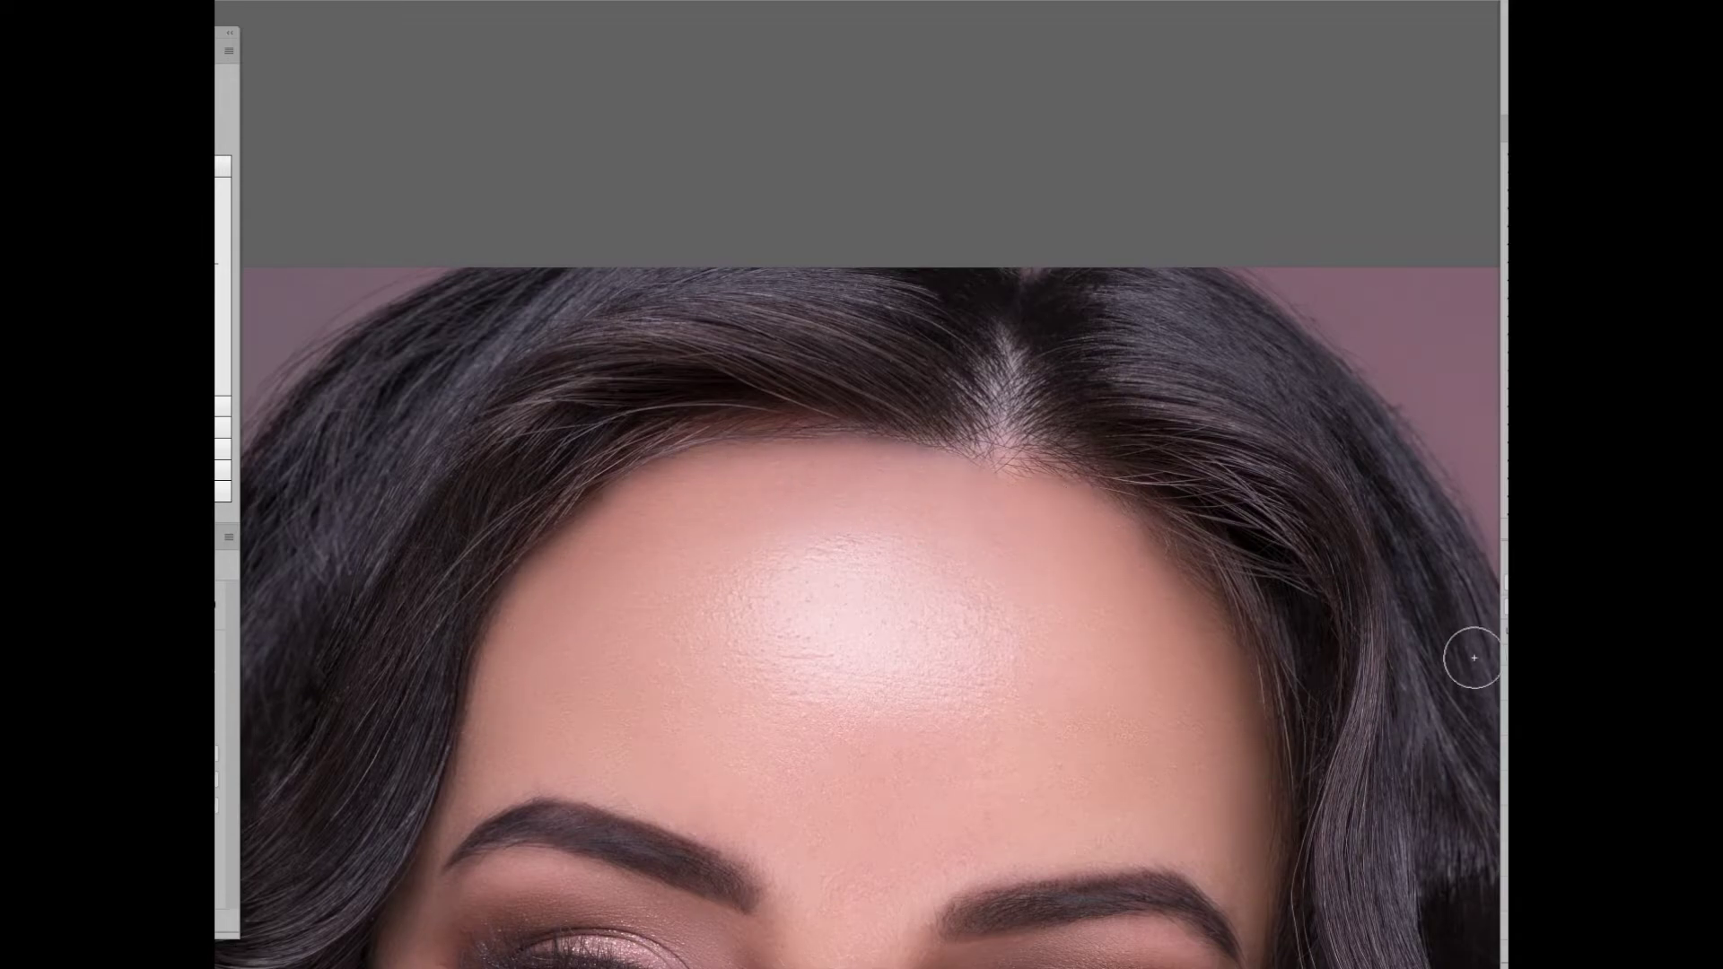
{"action": "key", "text": "ctrl+minus"}
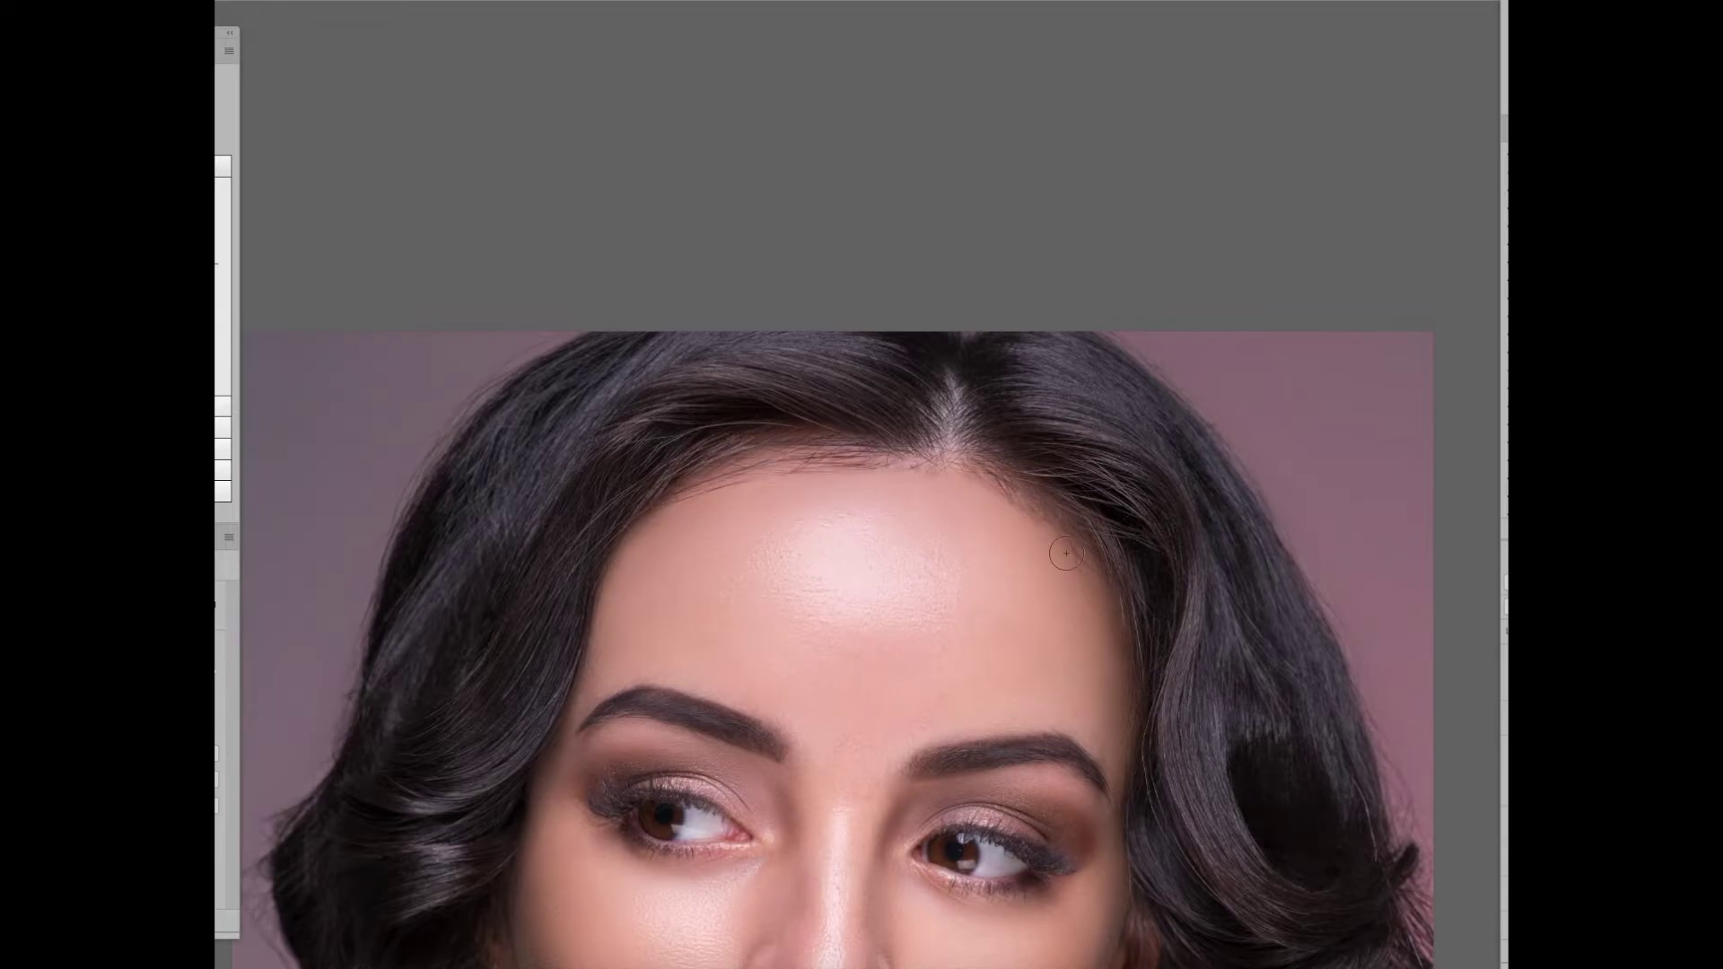
{"action": "scroll", "coordinate": [917, 392], "scroll_direction": "down", "scroll_amount": 3}
{"action": "scroll", "coordinate": [897, 375], "scroll_direction": "down", "scroll_amount": 5}
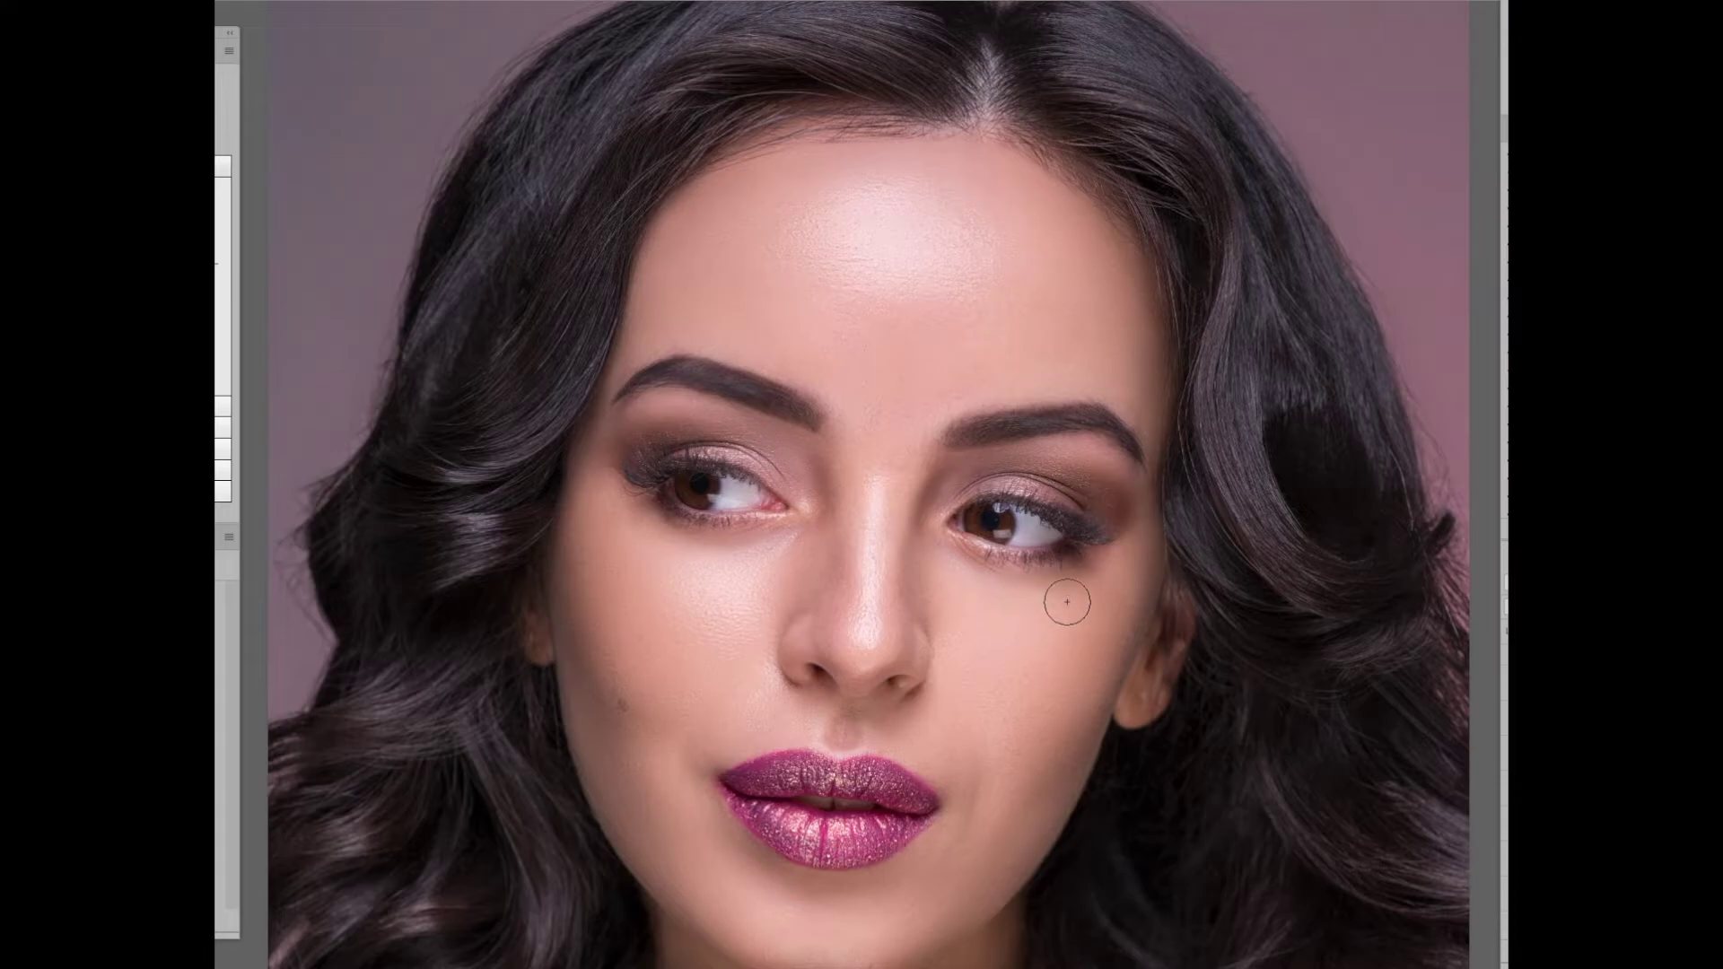
{"action": "left_click_drag", "start_coordinate": [931, 393], "coordinate": [920, 431]}
Step: Pan across the face close-up to bring the whole face and hair into view
{"action": "scroll", "coordinate": [713, 709], "scroll_direction": "up", "scroll_amount": 3}
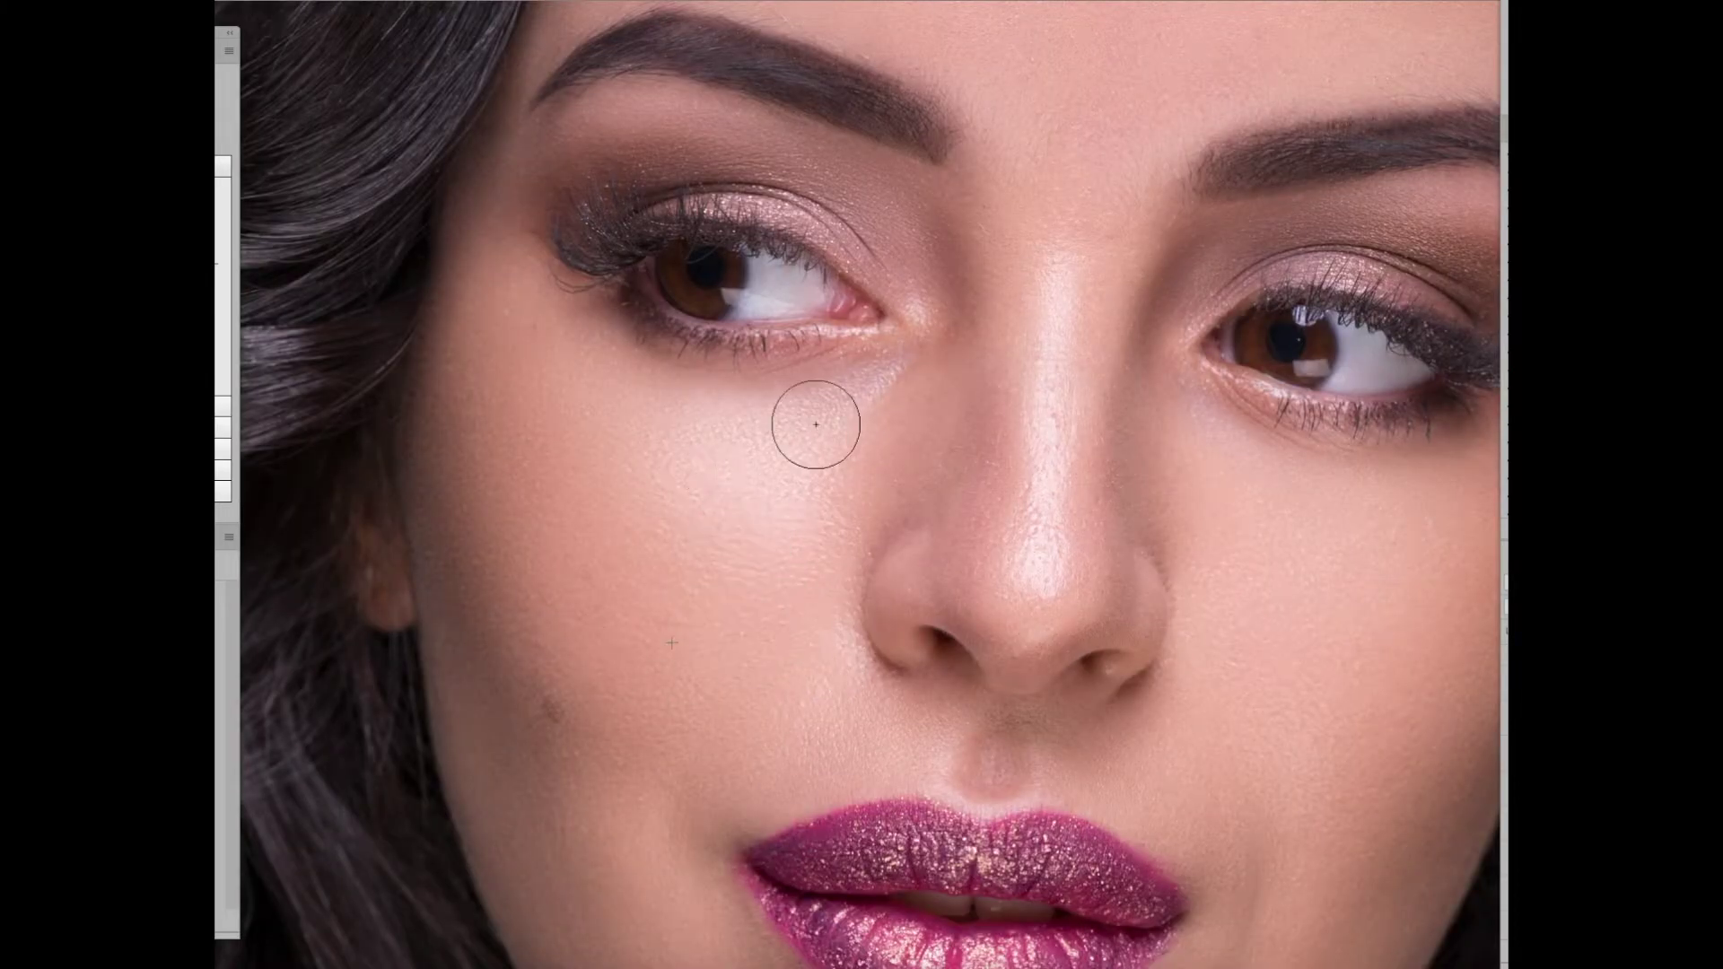
{"action": "scroll", "coordinate": [811, 422], "scroll_direction": "right", "scroll_amount": 3}
{"action": "left_click_drag", "start_coordinate": [875, 594], "coordinate": [1037, 513]}
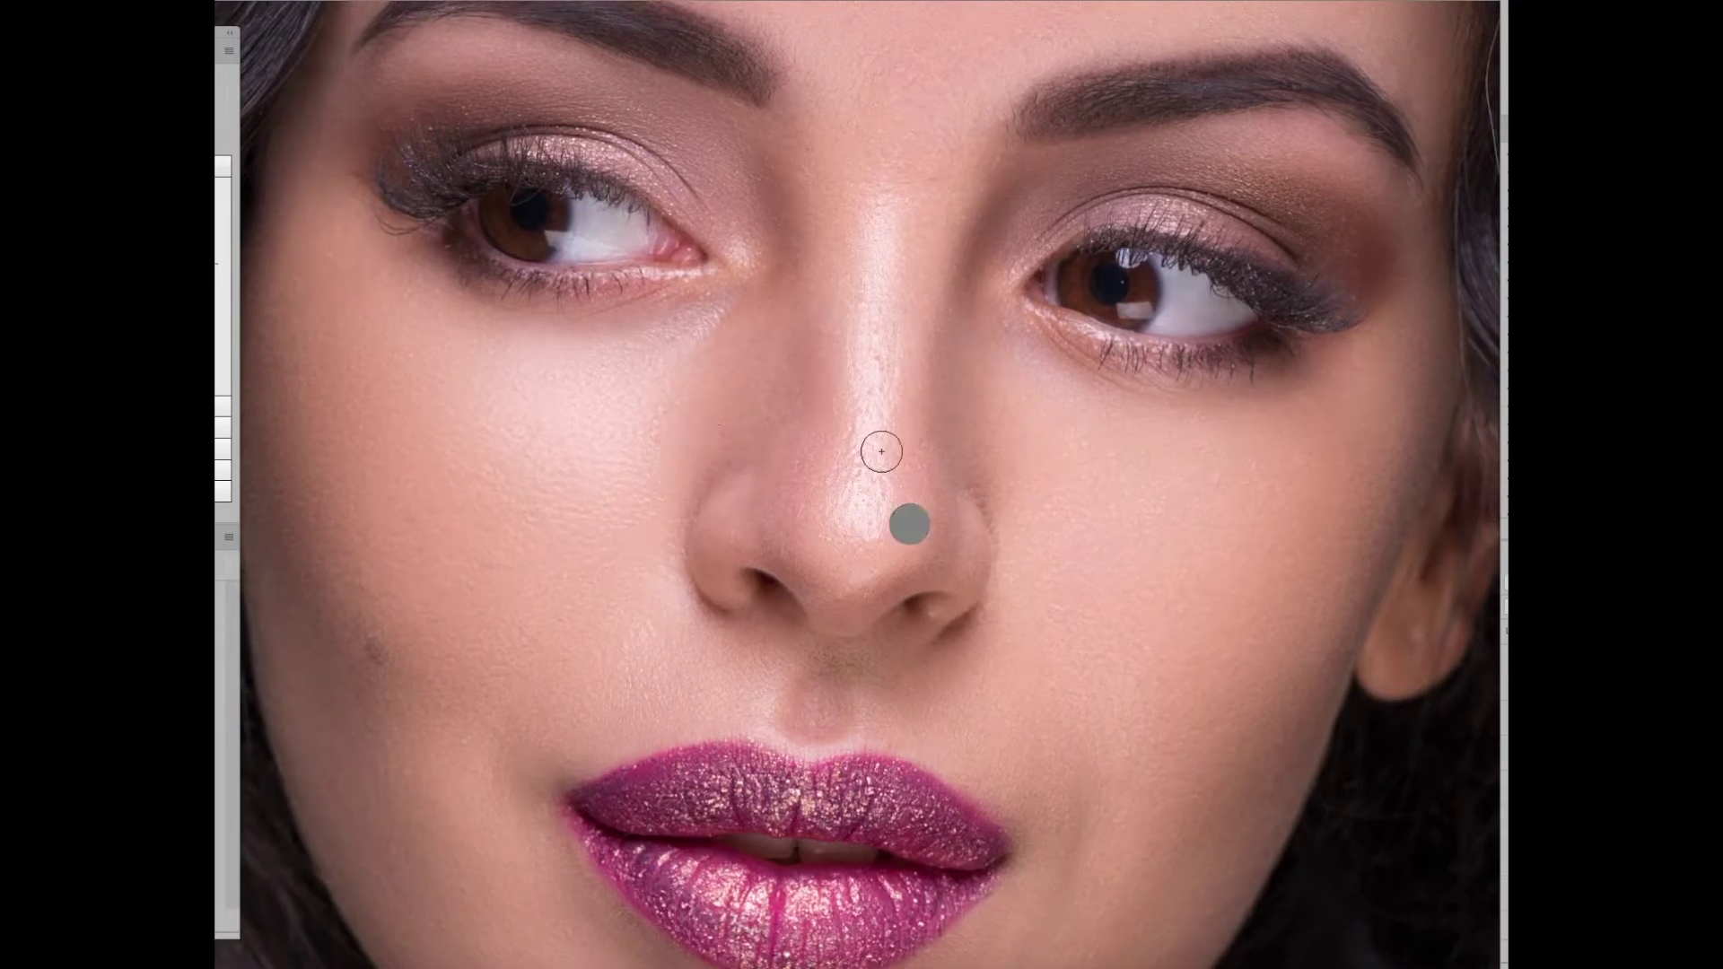
{"action": "scroll", "coordinate": [709, 508], "scroll_direction": "down", "scroll_amount": 1}
{"action": "left_click_drag", "start_coordinate": [742, 707], "coordinate": [782, 656]}
{"action": "scroll", "coordinate": [782, 656], "scroll_direction": "down", "scroll_amount": 1}
{"action": "scroll", "coordinate": [1194, 593], "scroll_direction": "up", "scroll_amount": 3}
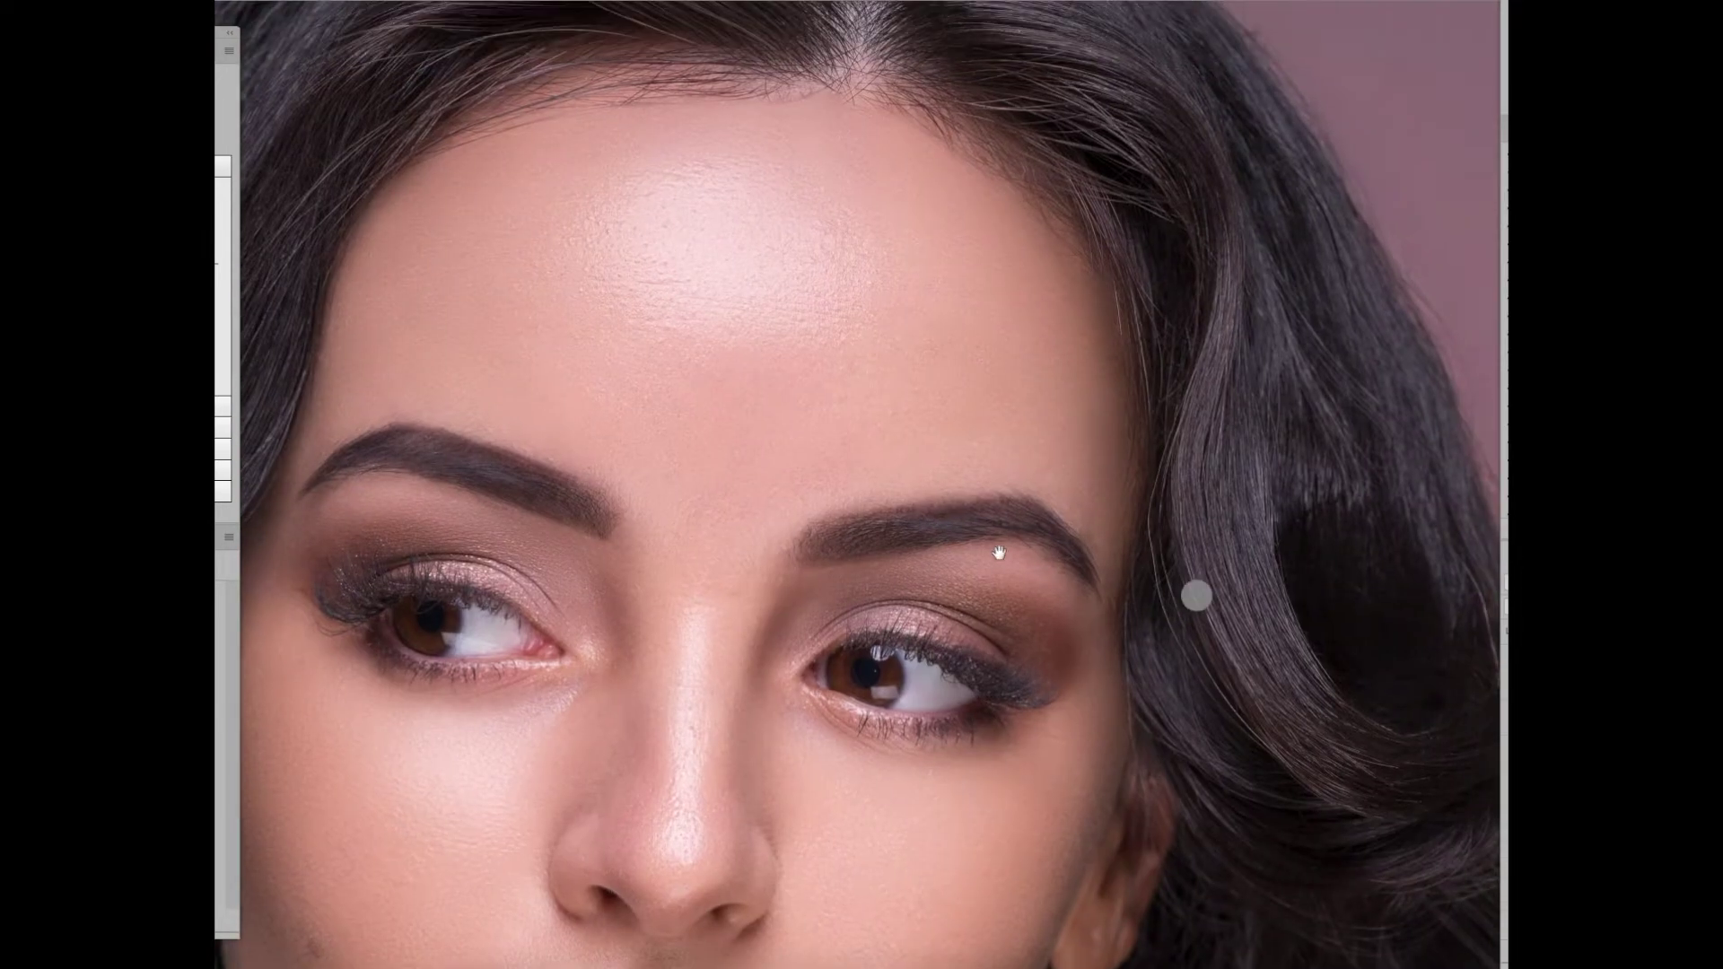
{"action": "scroll", "coordinate": [1193, 592], "scroll_direction": "down", "scroll_amount": 3}
{"action": "scroll", "coordinate": [922, 422], "scroll_direction": "up", "scroll_amount": 2}
{"action": "scroll", "coordinate": [843, 631], "scroll_direction": "down", "scroll_amount": 5}
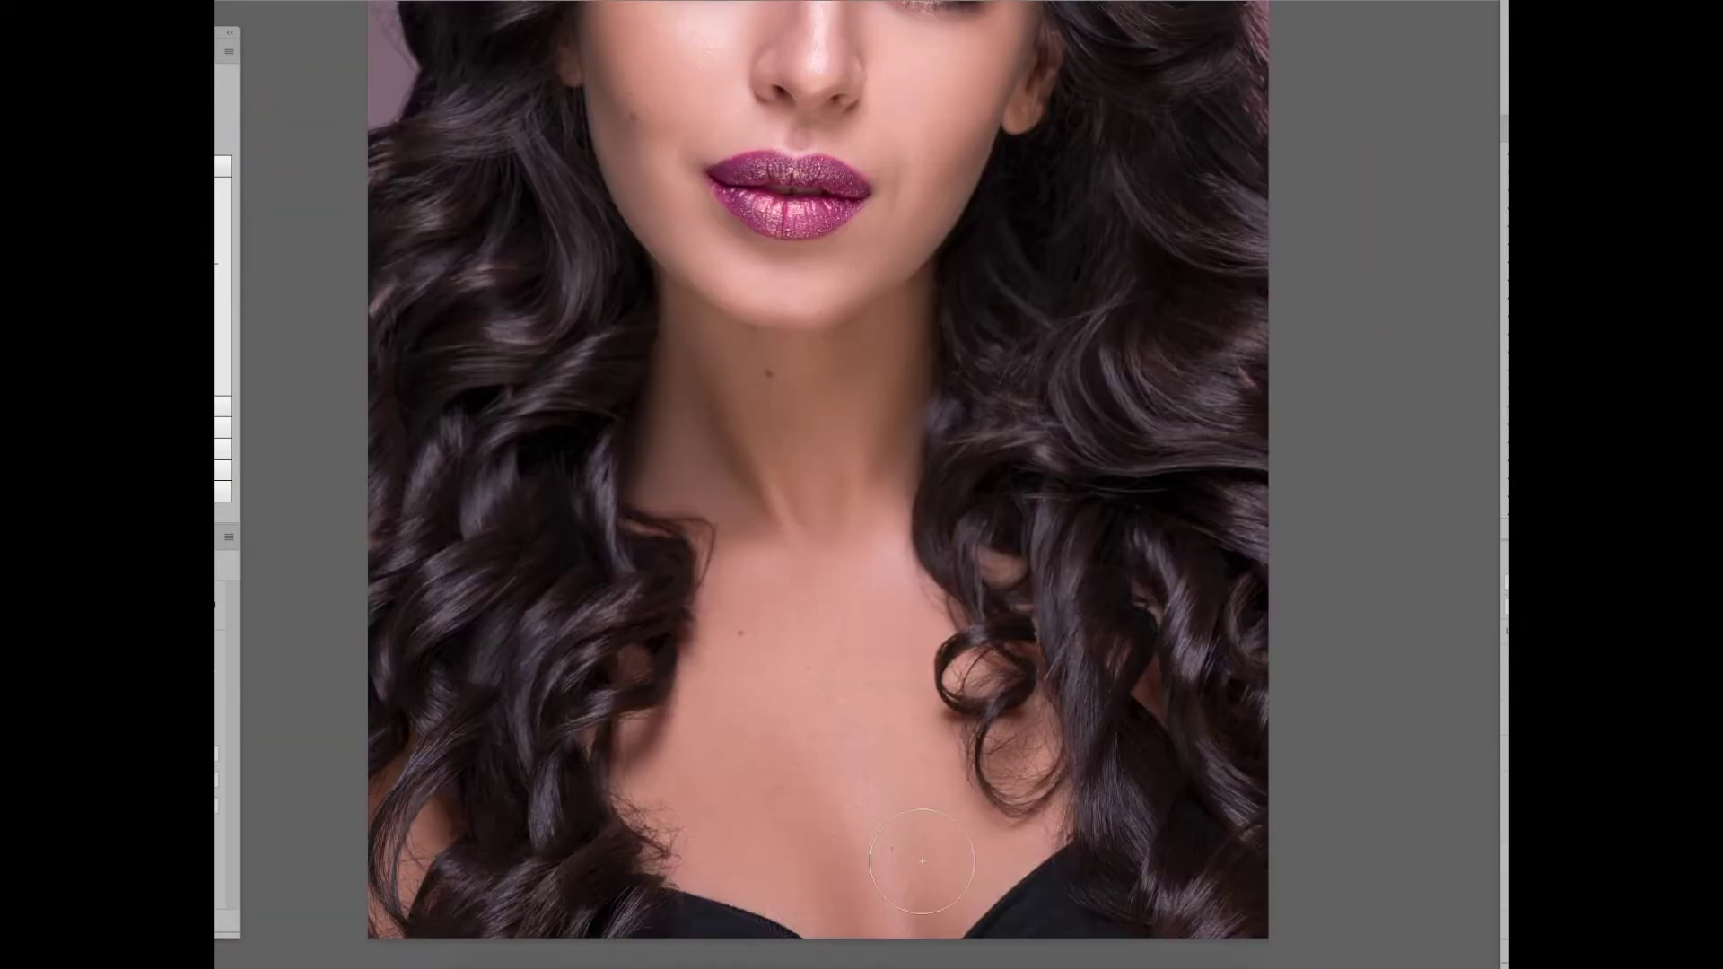
{"action": "scroll", "coordinate": [763, 629], "scroll_direction": "up", "scroll_amount": 3}
{"action": "scroll", "coordinate": [859, 481], "scroll_direction": "down", "scroll_amount": 1}
{"action": "scroll", "coordinate": [859, 480], "scroll_direction": "up", "scroll_amount": 2}
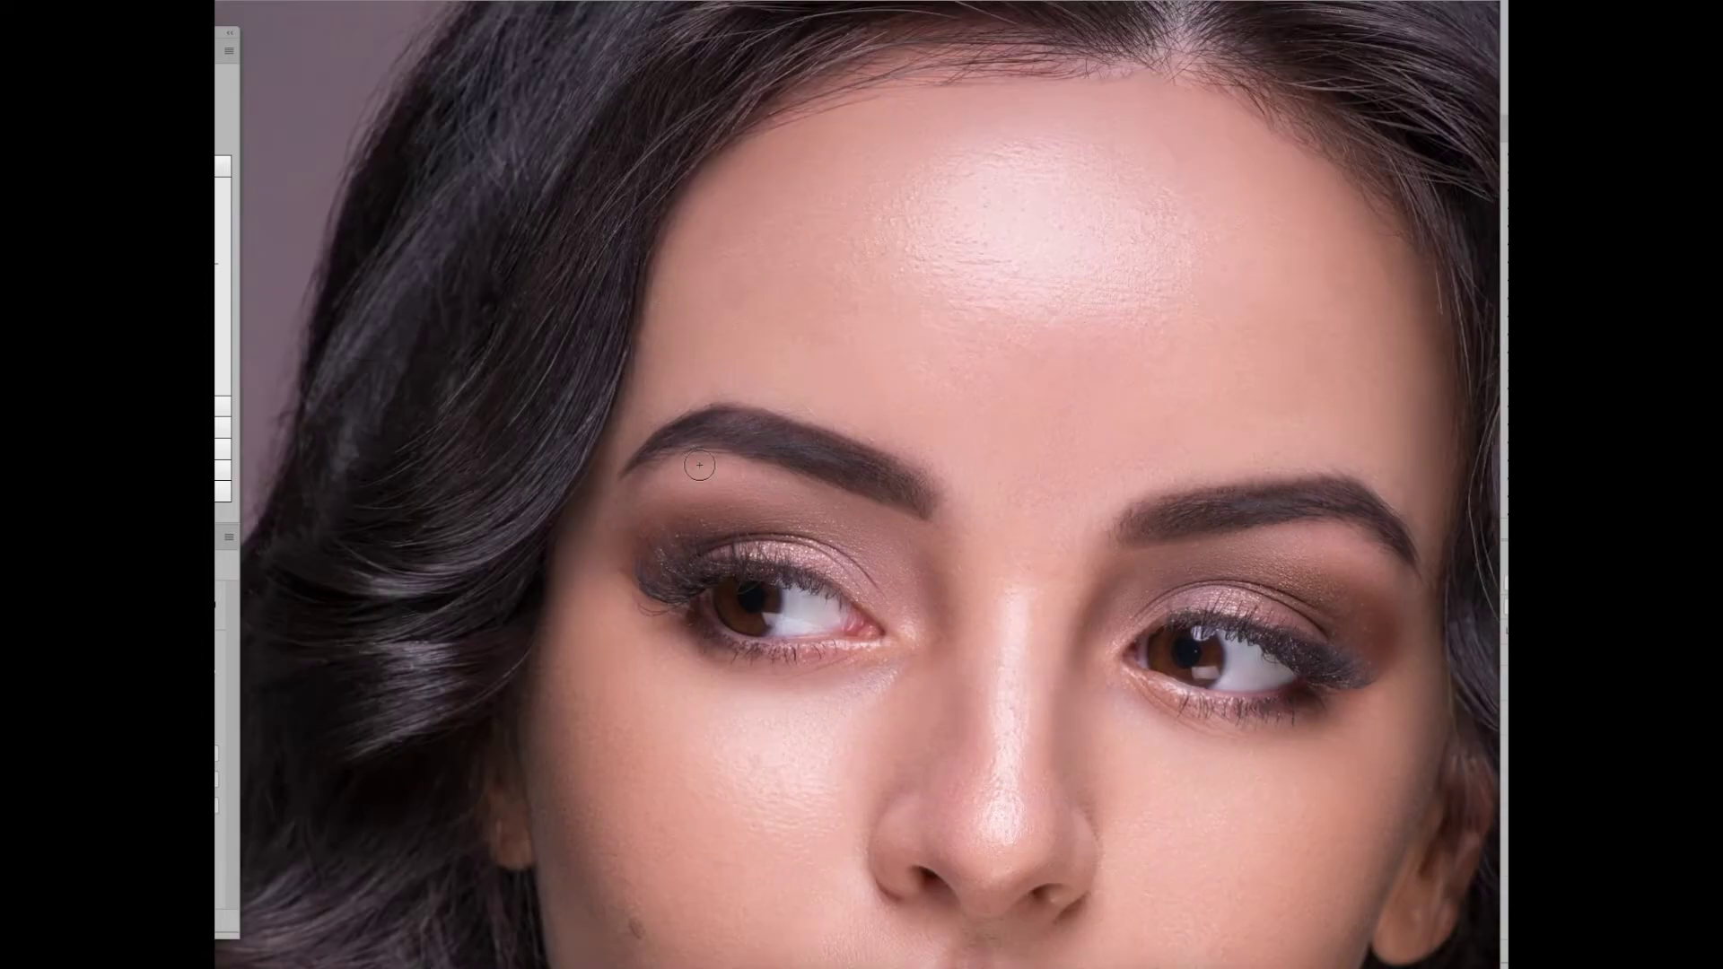
{"action": "scroll", "coordinate": [824, 724], "scroll_direction": "down", "scroll_amount": 5}
{"action": "scroll", "coordinate": [919, 713], "scroll_direction": "down", "scroll_amount": 1}
{"action": "scroll", "coordinate": [882, 706], "scroll_direction": "down", "scroll_amount": 2}
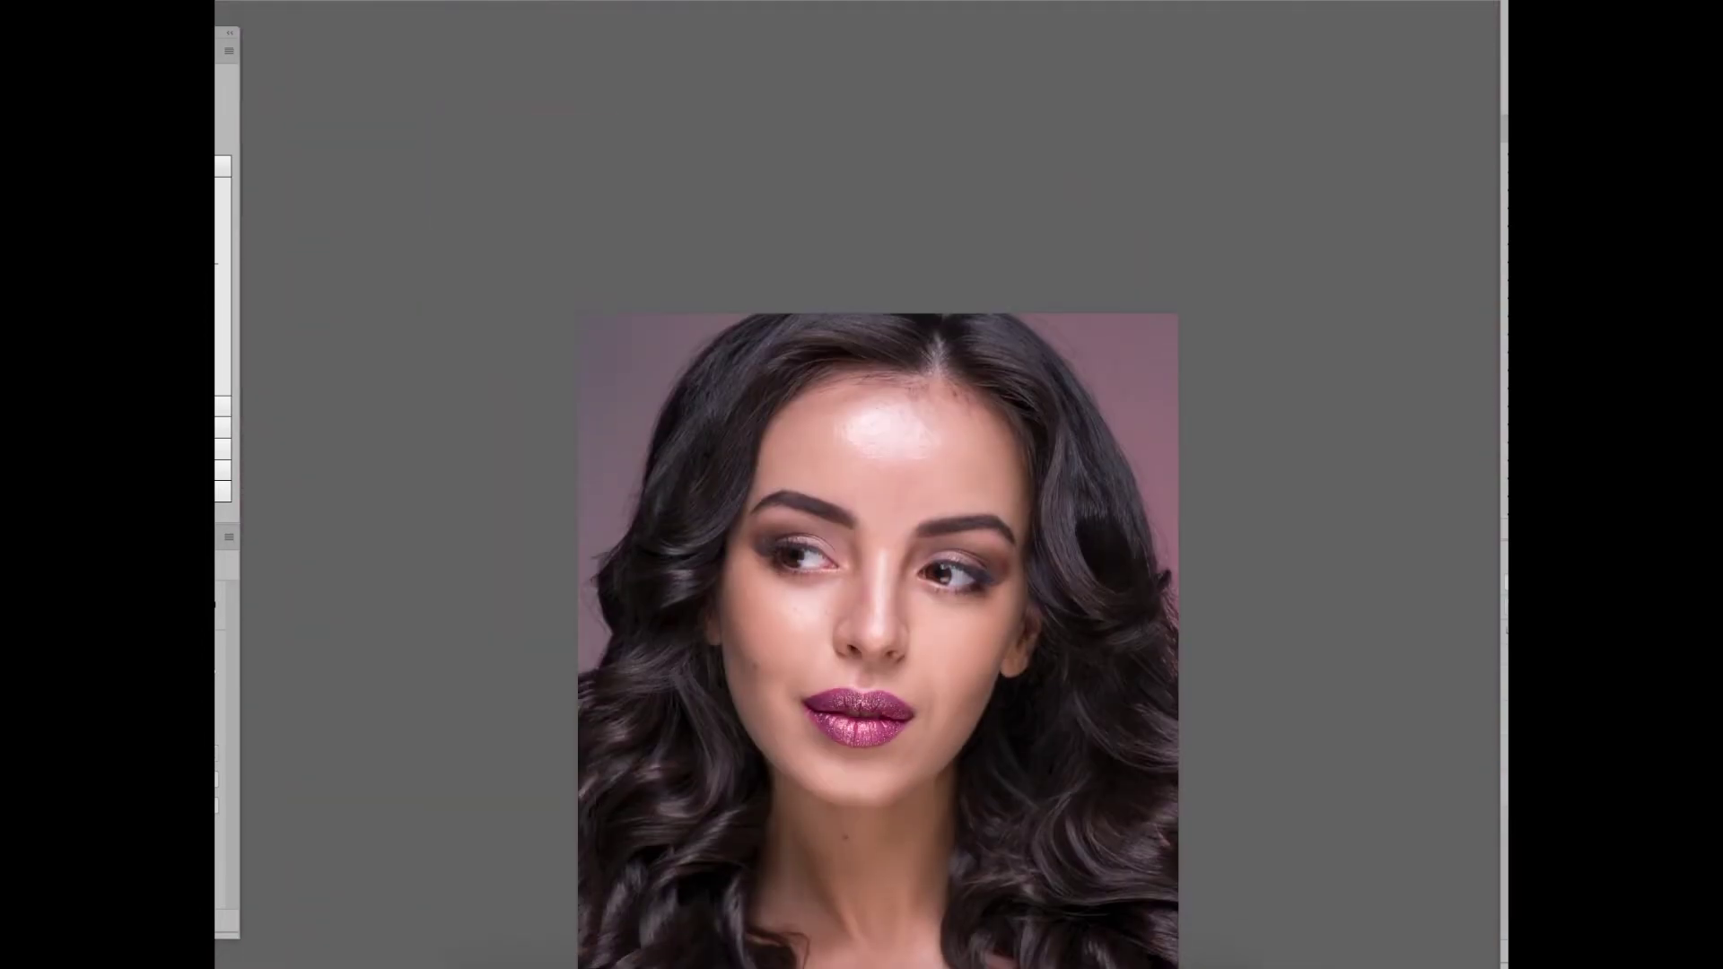
{"action": "scroll", "coordinate": [841, 613], "scroll_direction": "up", "scroll_amount": 3}
{"action": "scroll", "coordinate": [1116, 192], "scroll_direction": "down", "scroll_amount": 2}
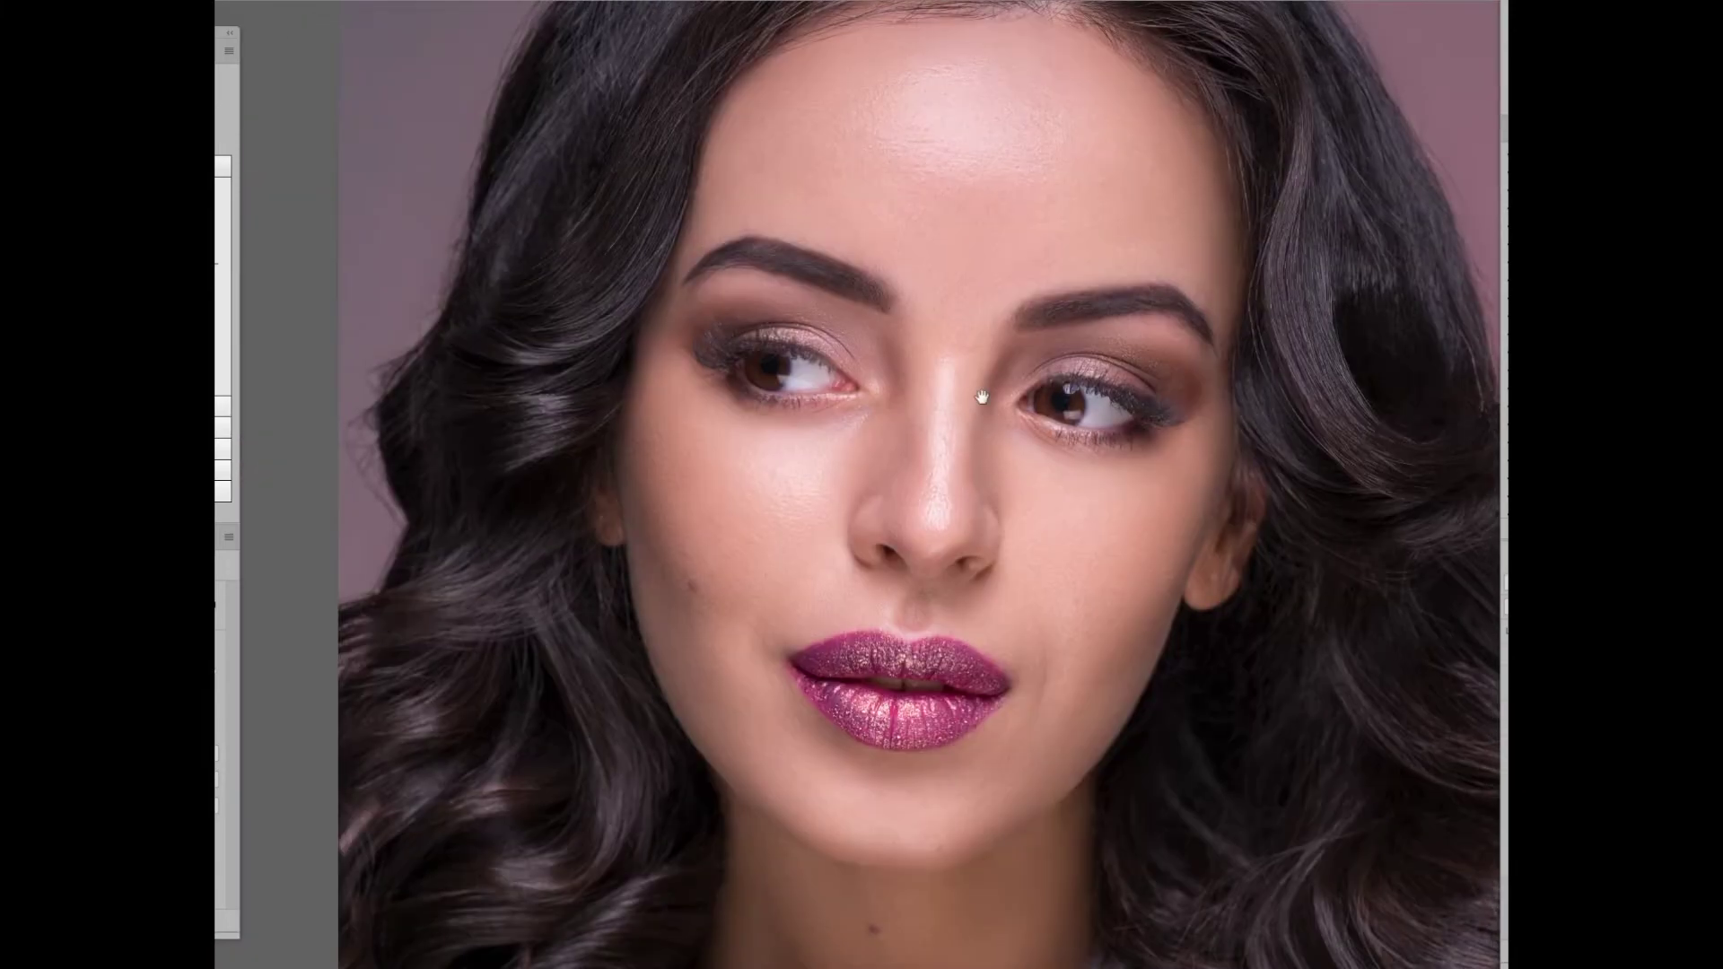
{"action": "scroll", "coordinate": [950, 419], "scroll_direction": "up", "scroll_amount": 2}
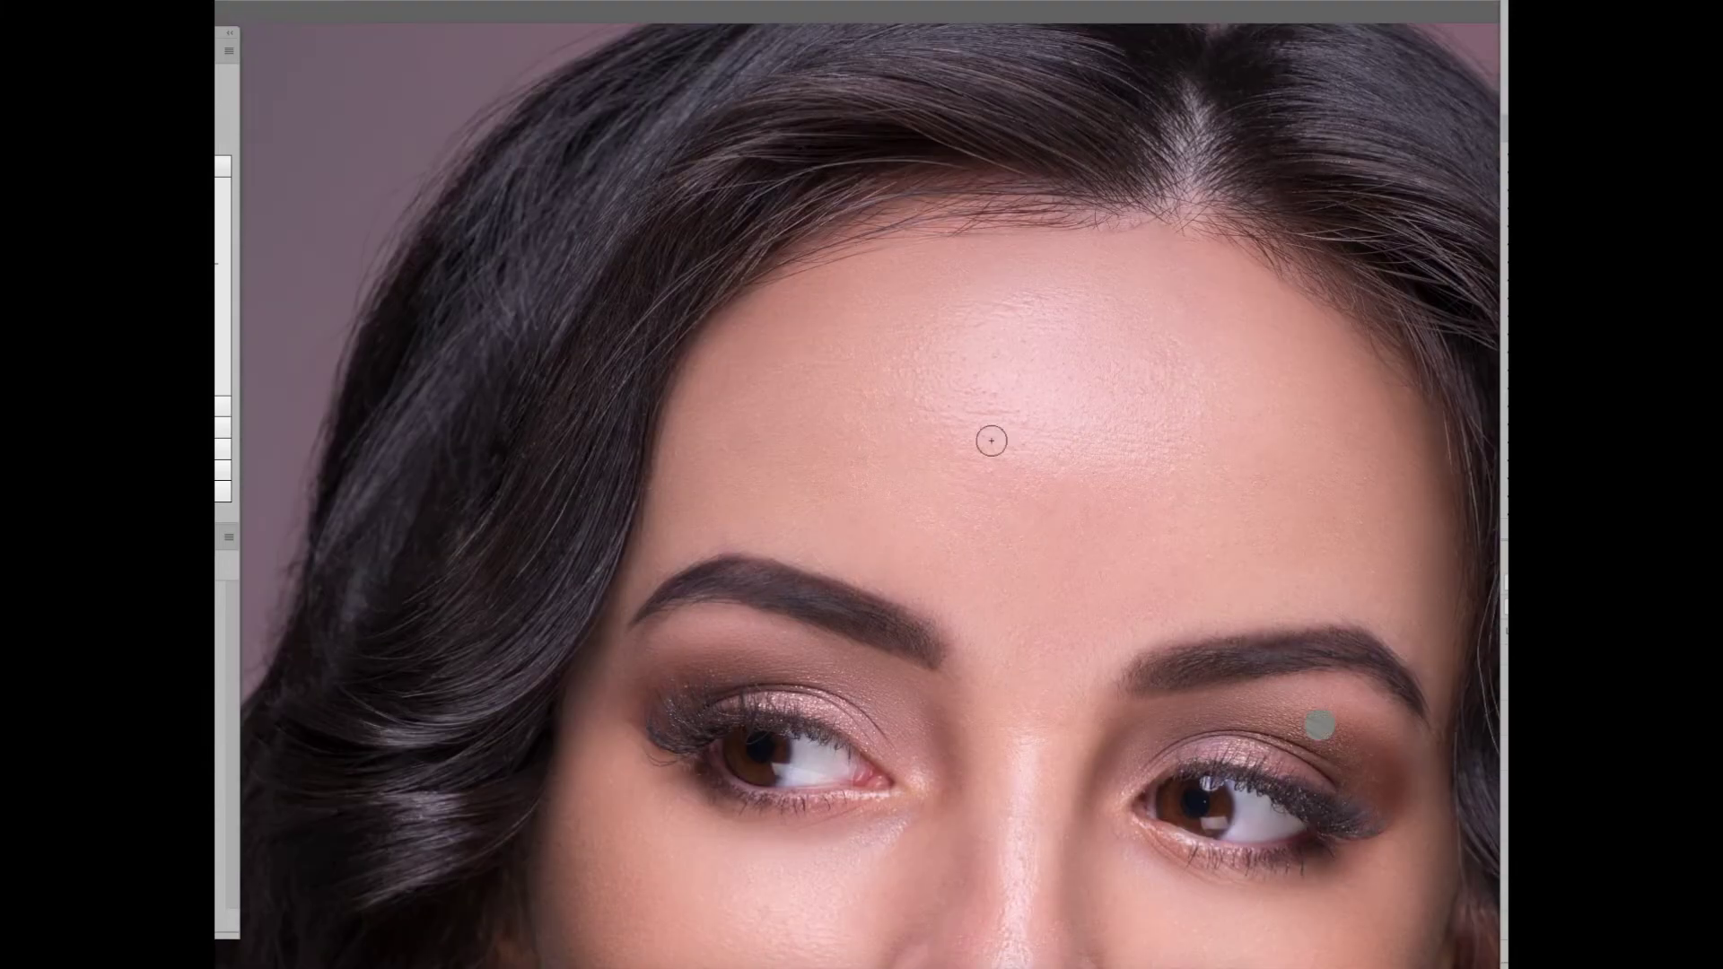
{"action": "scroll", "coordinate": [1055, 504], "scroll_direction": "down", "scroll_amount": 1}
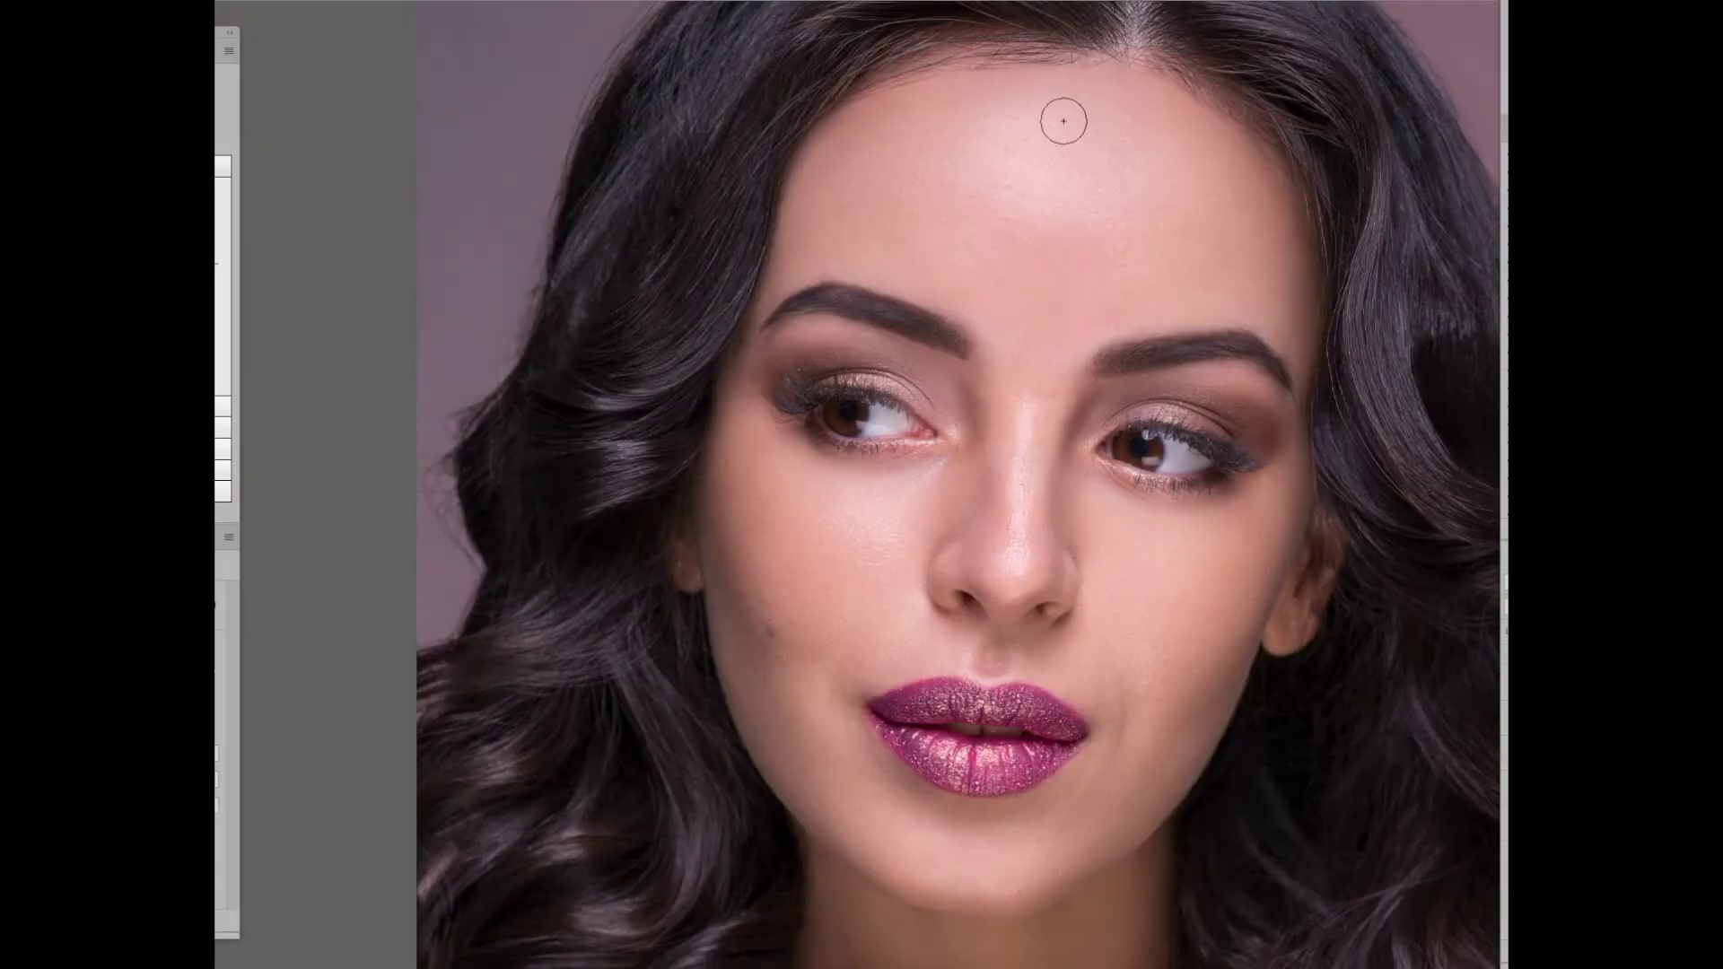
{"action": "scroll", "coordinate": [1290, 752], "scroll_direction": "down", "scroll_amount": 1}
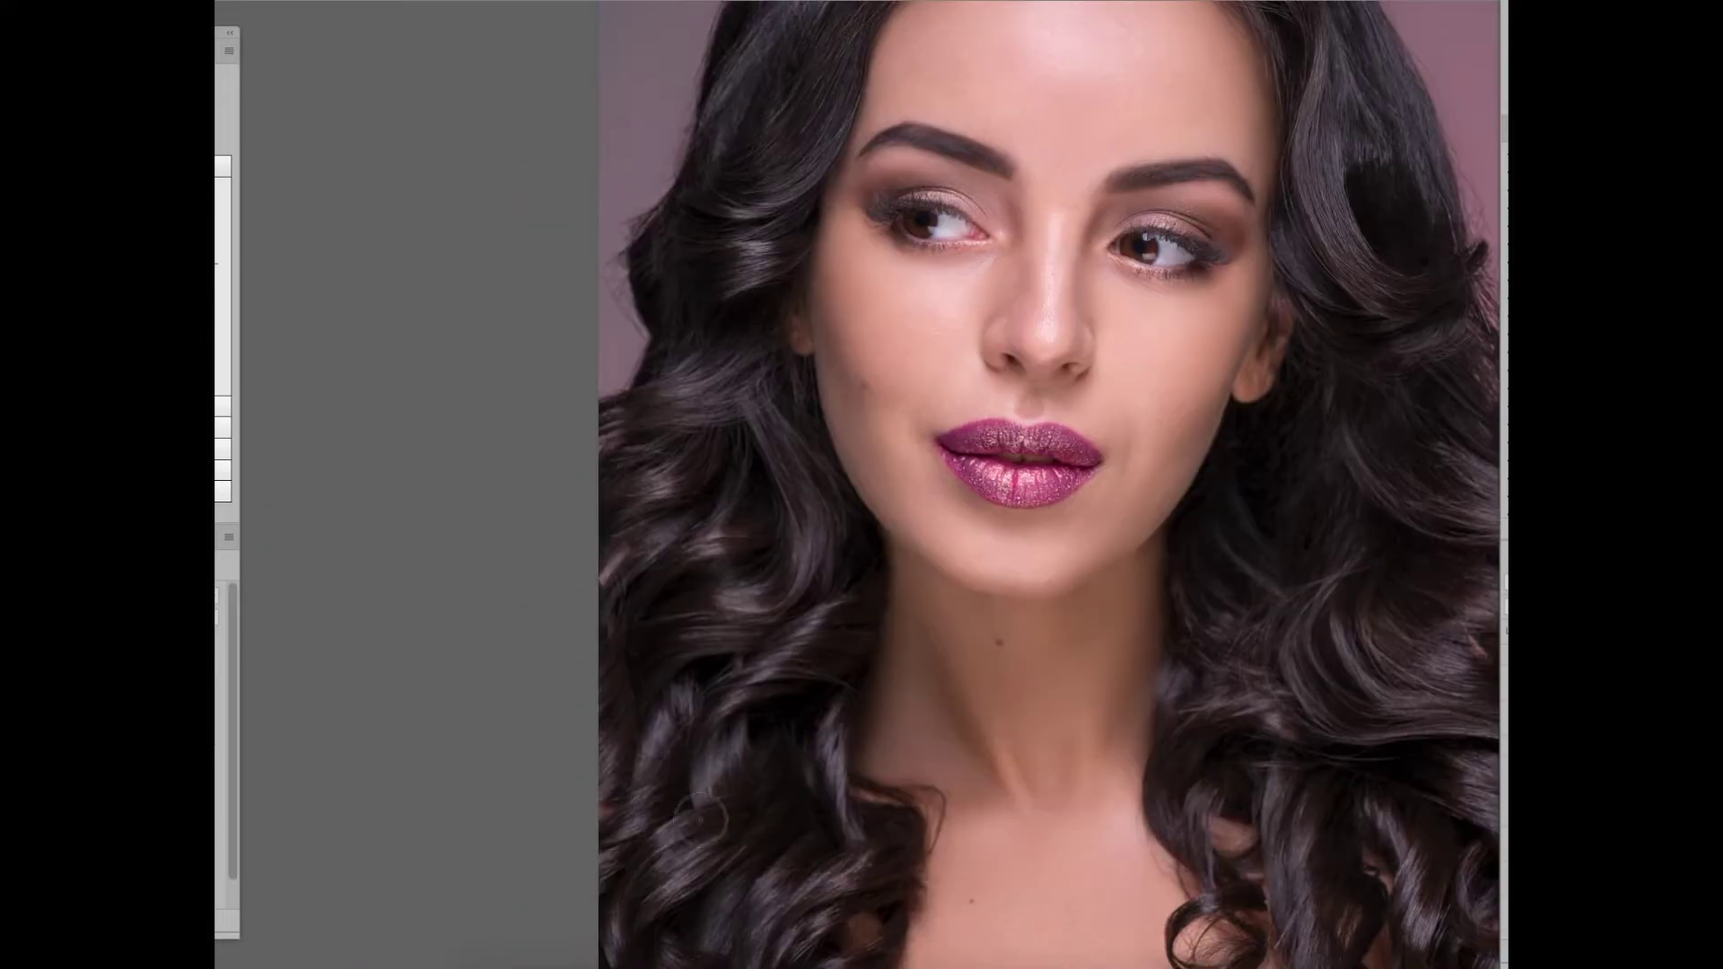
{"action": "scroll", "coordinate": [1052, 501], "scroll_direction": "down", "scroll_amount": 5}
{"action": "scroll", "coordinate": [1052, 502], "scroll_direction": "up", "scroll_amount": 5}
{"action": "left_click", "coordinate": [970, 488]}
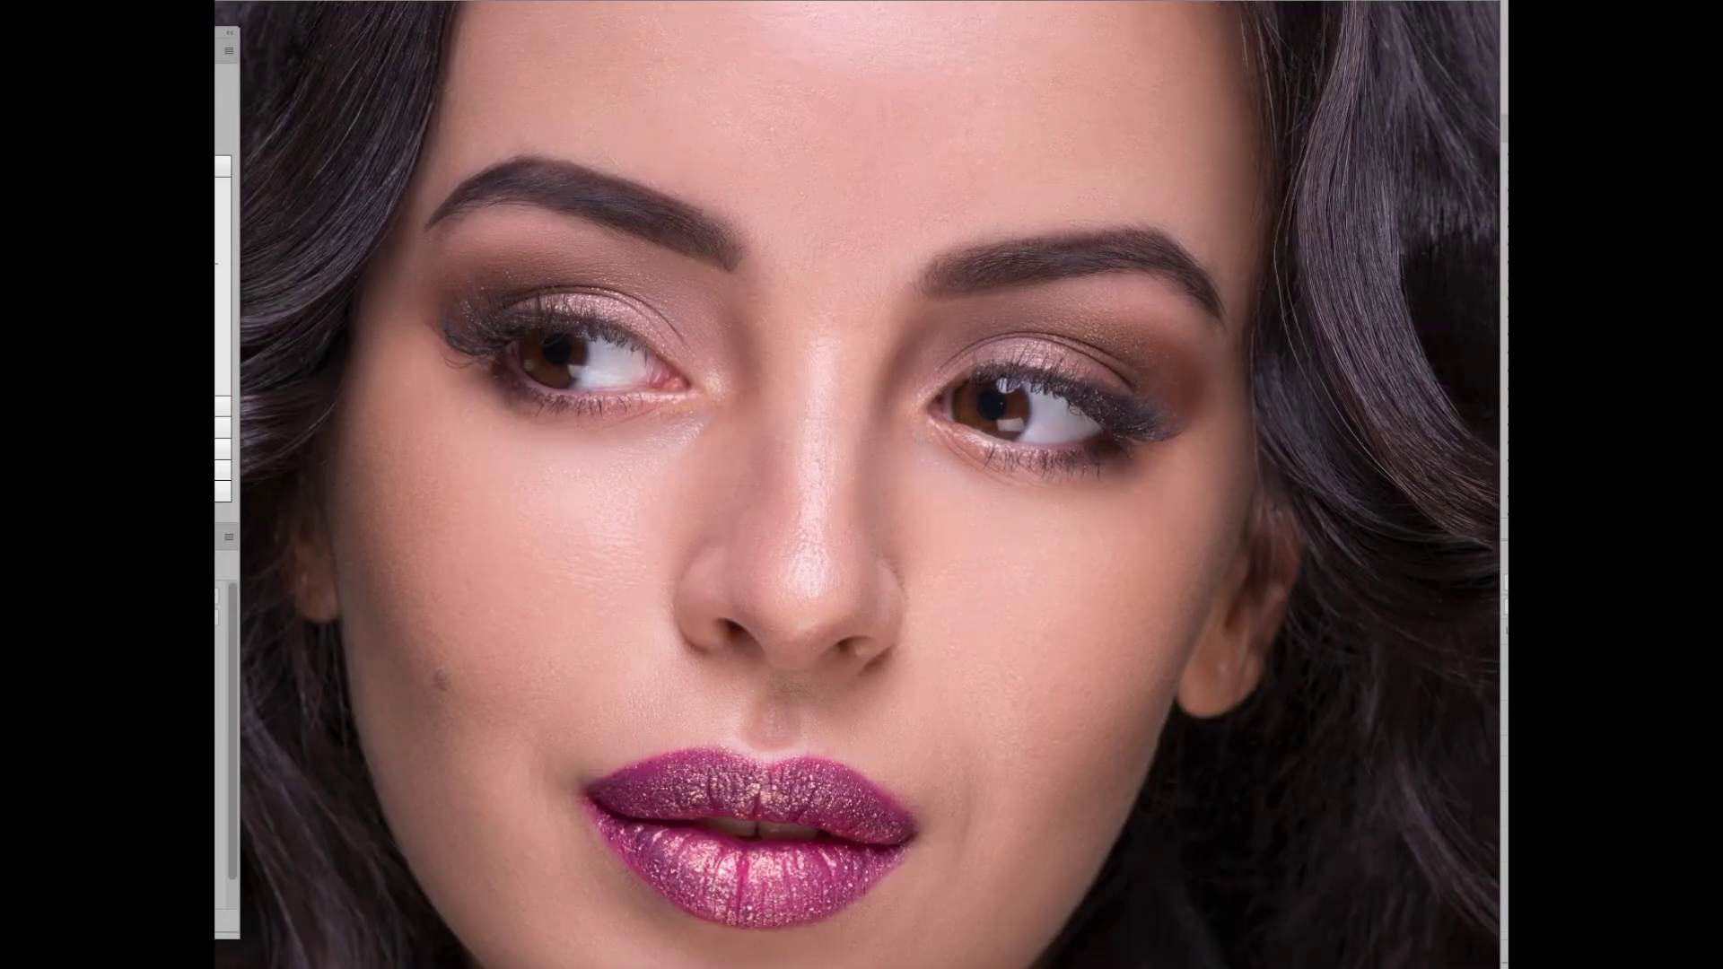
{"action": "key", "text": "ctrl+0"}
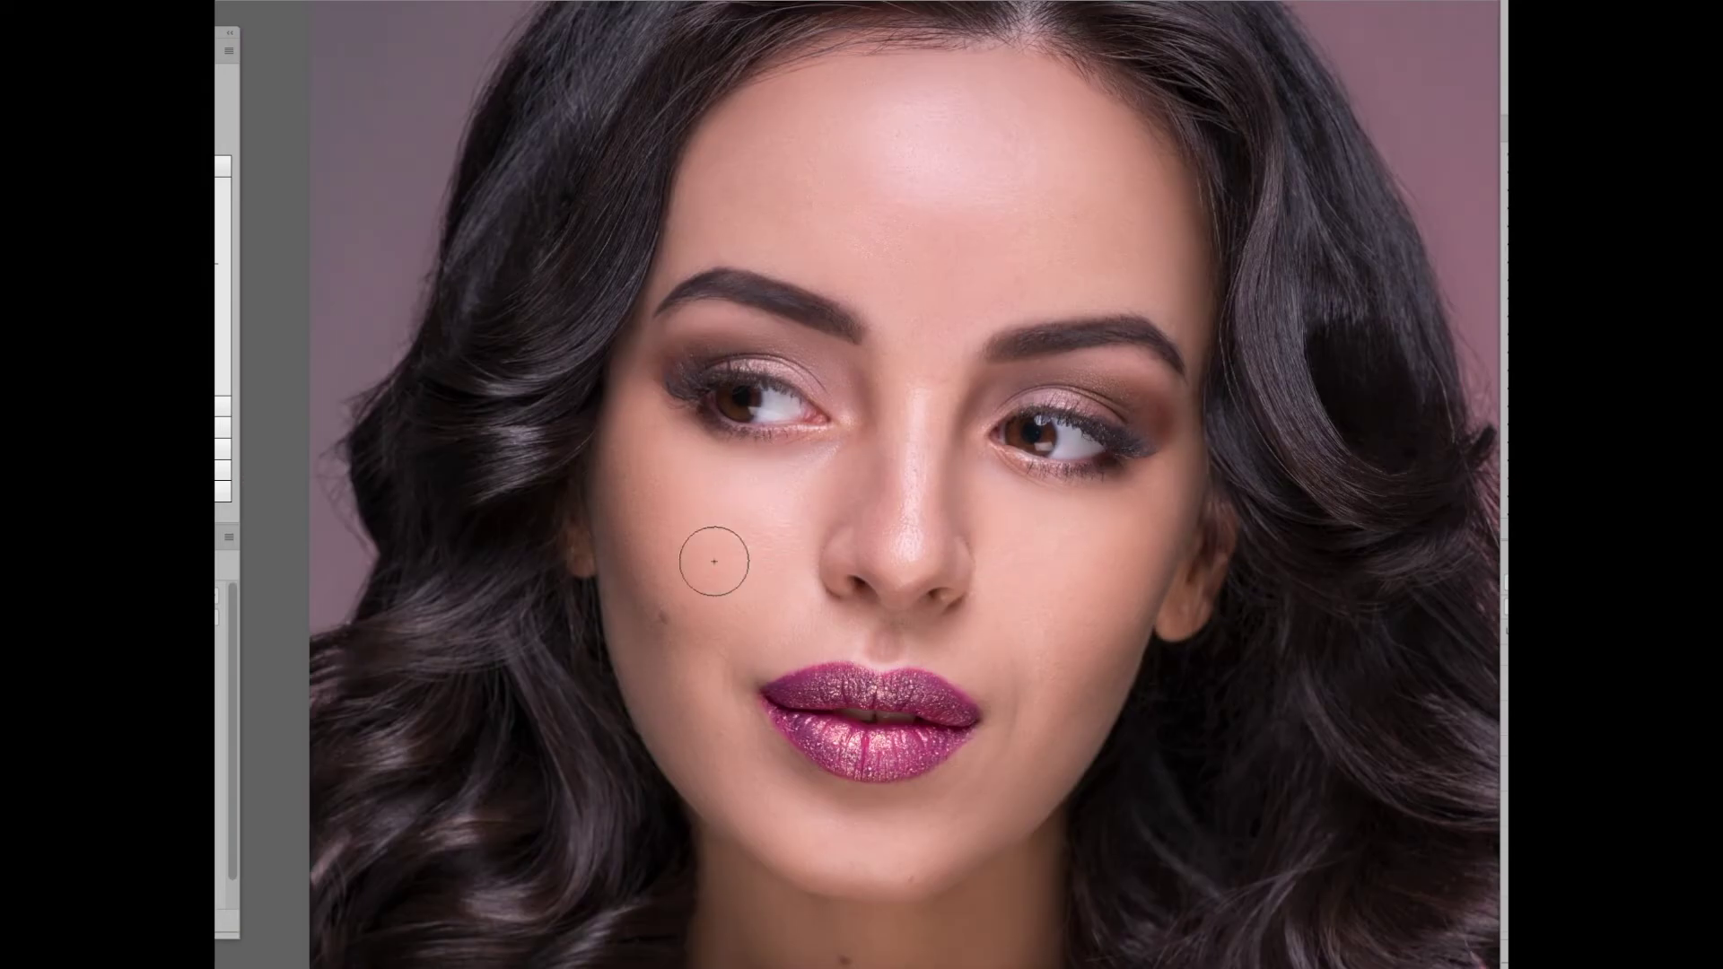
{"action": "scroll", "coordinate": [921, 539], "scroll_direction": "down", "scroll_amount": 3}
{"action": "scroll", "coordinate": [955, 546], "scroll_direction": "down", "scroll_amount": 3}
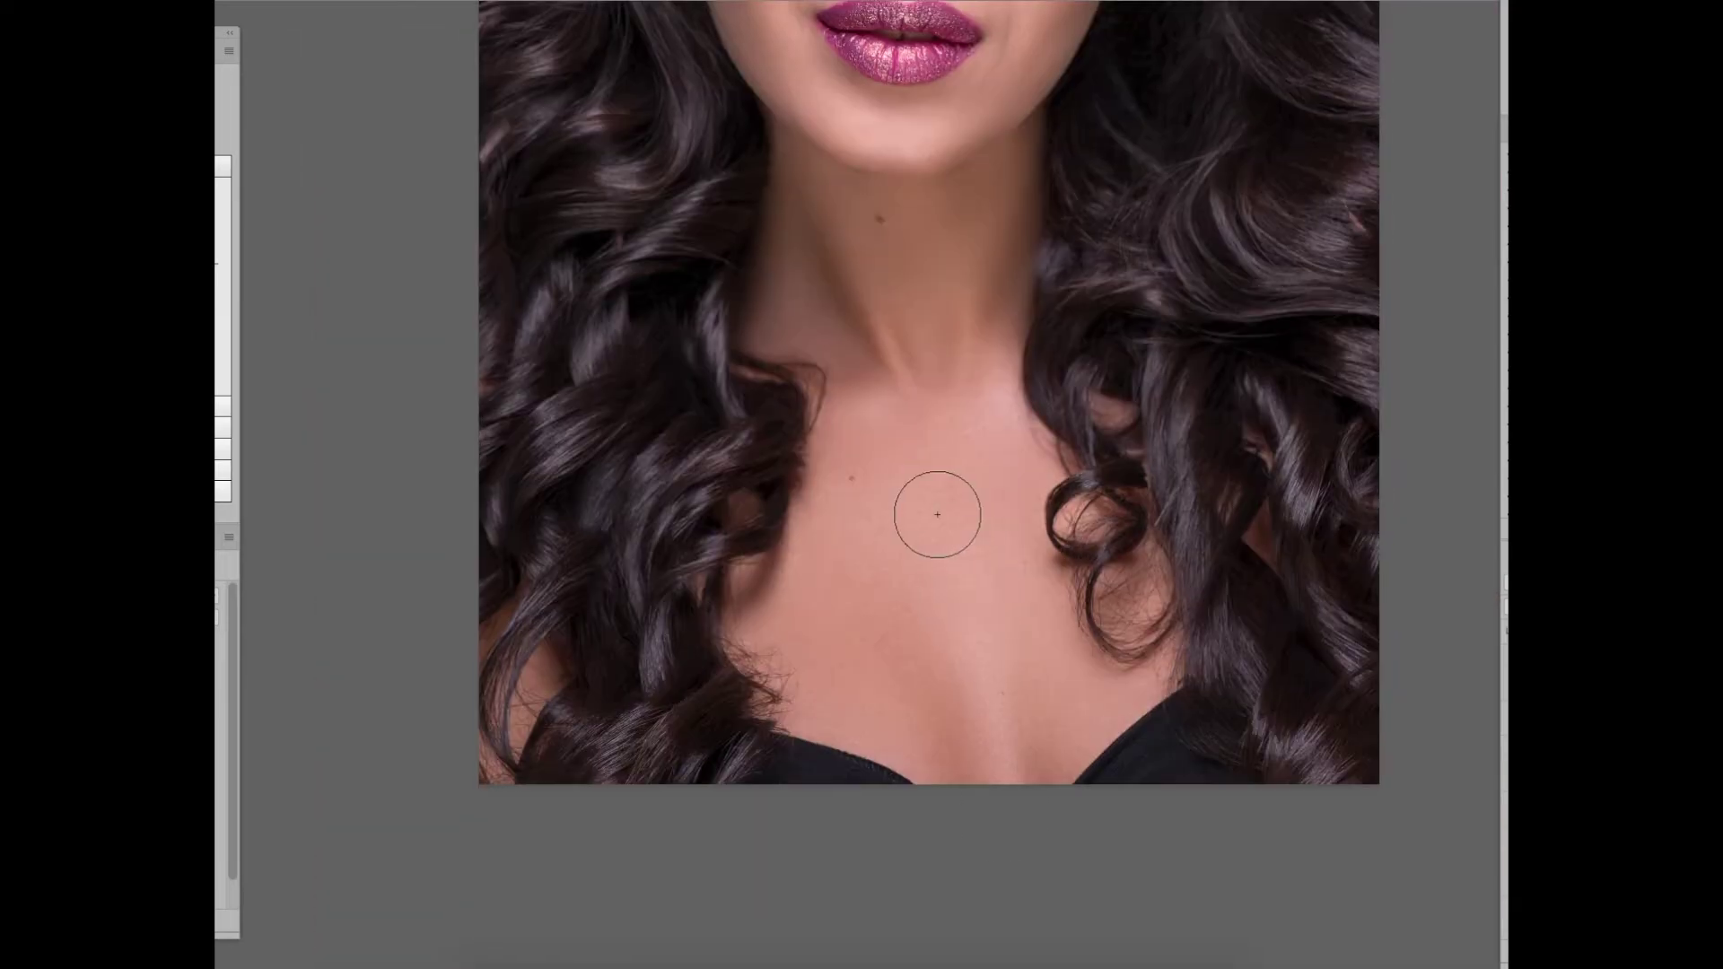
{"action": "scroll", "coordinate": [955, 546], "scroll_direction": "up", "scroll_amount": 6}
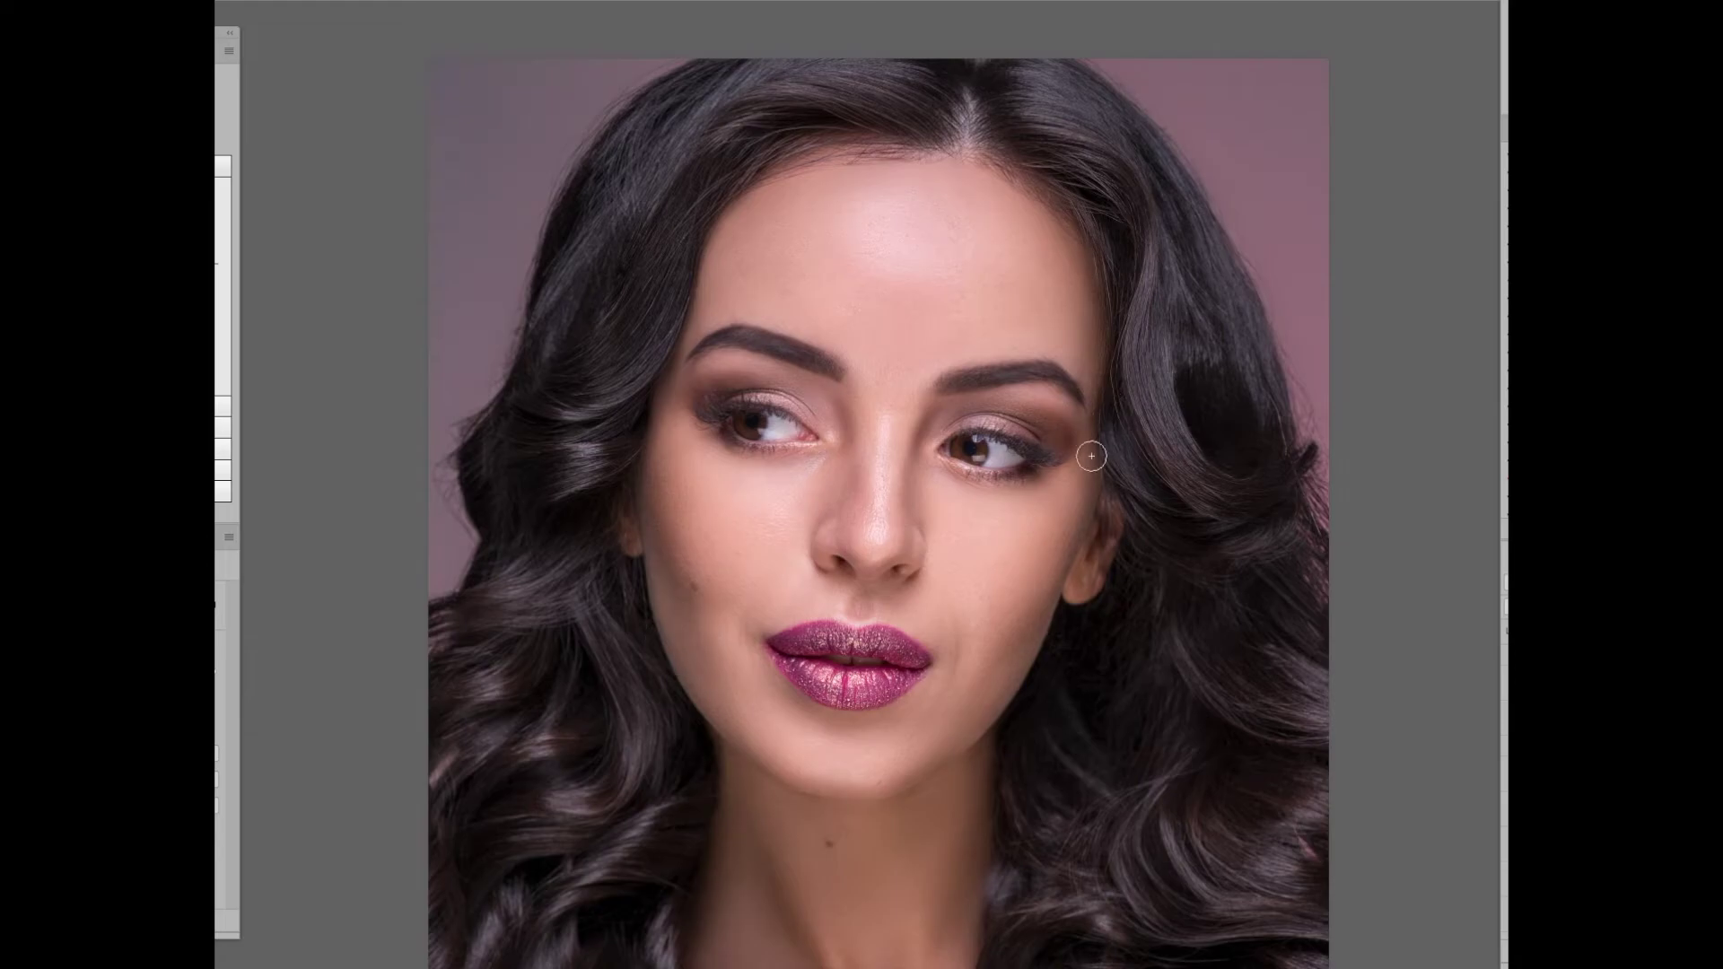
{"action": "key", "text": "ctrl+minus"}
{"action": "scroll", "coordinate": [898, 575], "scroll_direction": "up", "scroll_amount": 5}
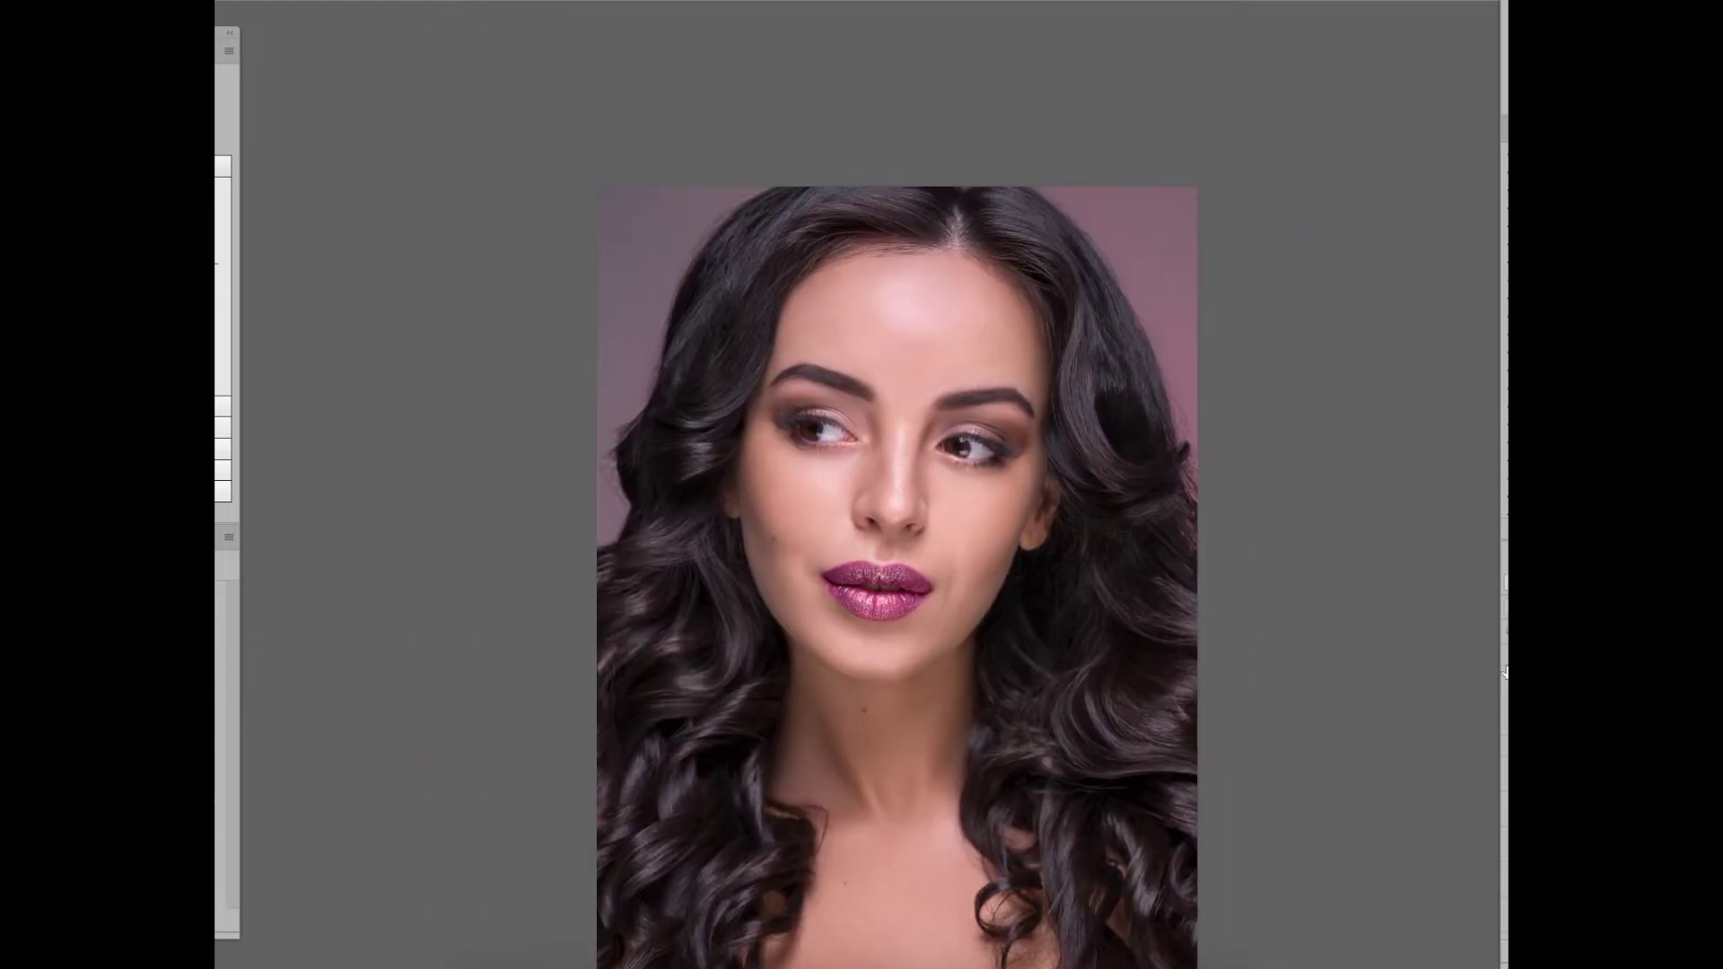
{"action": "key", "text": "ctrl+plus"}
{"action": "key", "text": "ctrl+plus"}
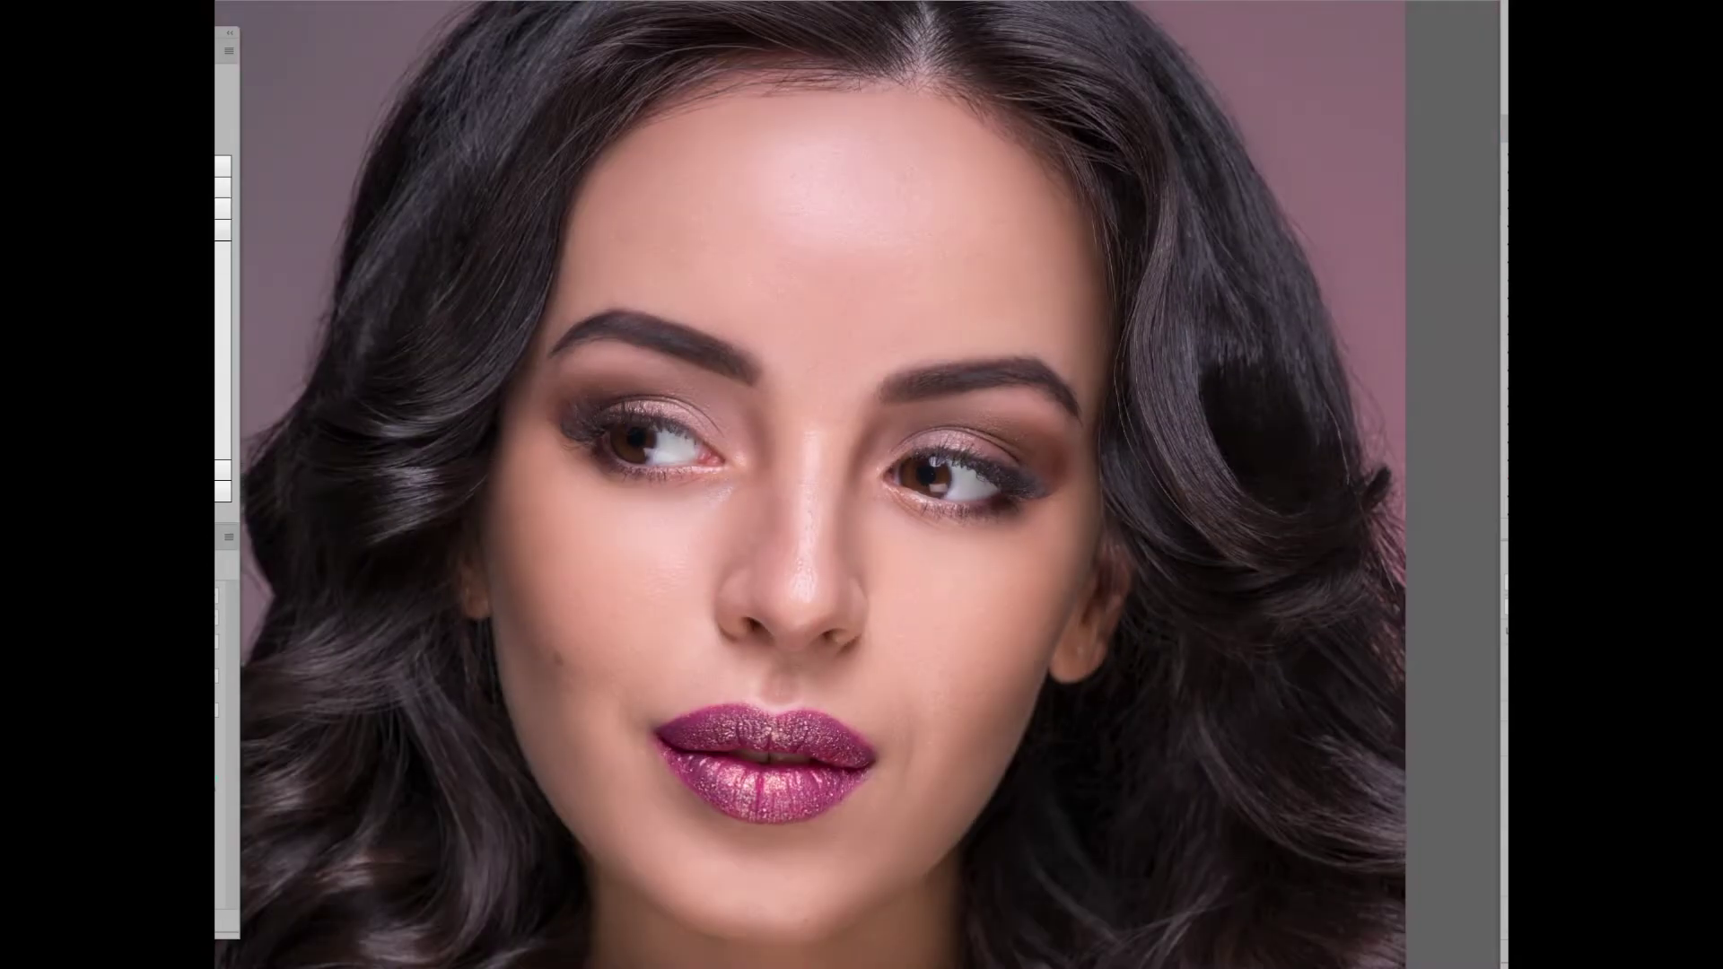
{"action": "key", "text": "ctrl+plus"}
{"action": "scroll", "coordinate": [905, 783], "scroll_direction": "down", "scroll_amount": 3}
{"action": "scroll", "coordinate": [905, 784], "scroll_direction": "right", "scroll_amount": 8}
{"action": "key", "text": "ctrl+minus"}
{"action": "scroll", "coordinate": [708, 719], "scroll_direction": "down", "scroll_amount": 3}
{"action": "key", "text": "ctrl+minus"}
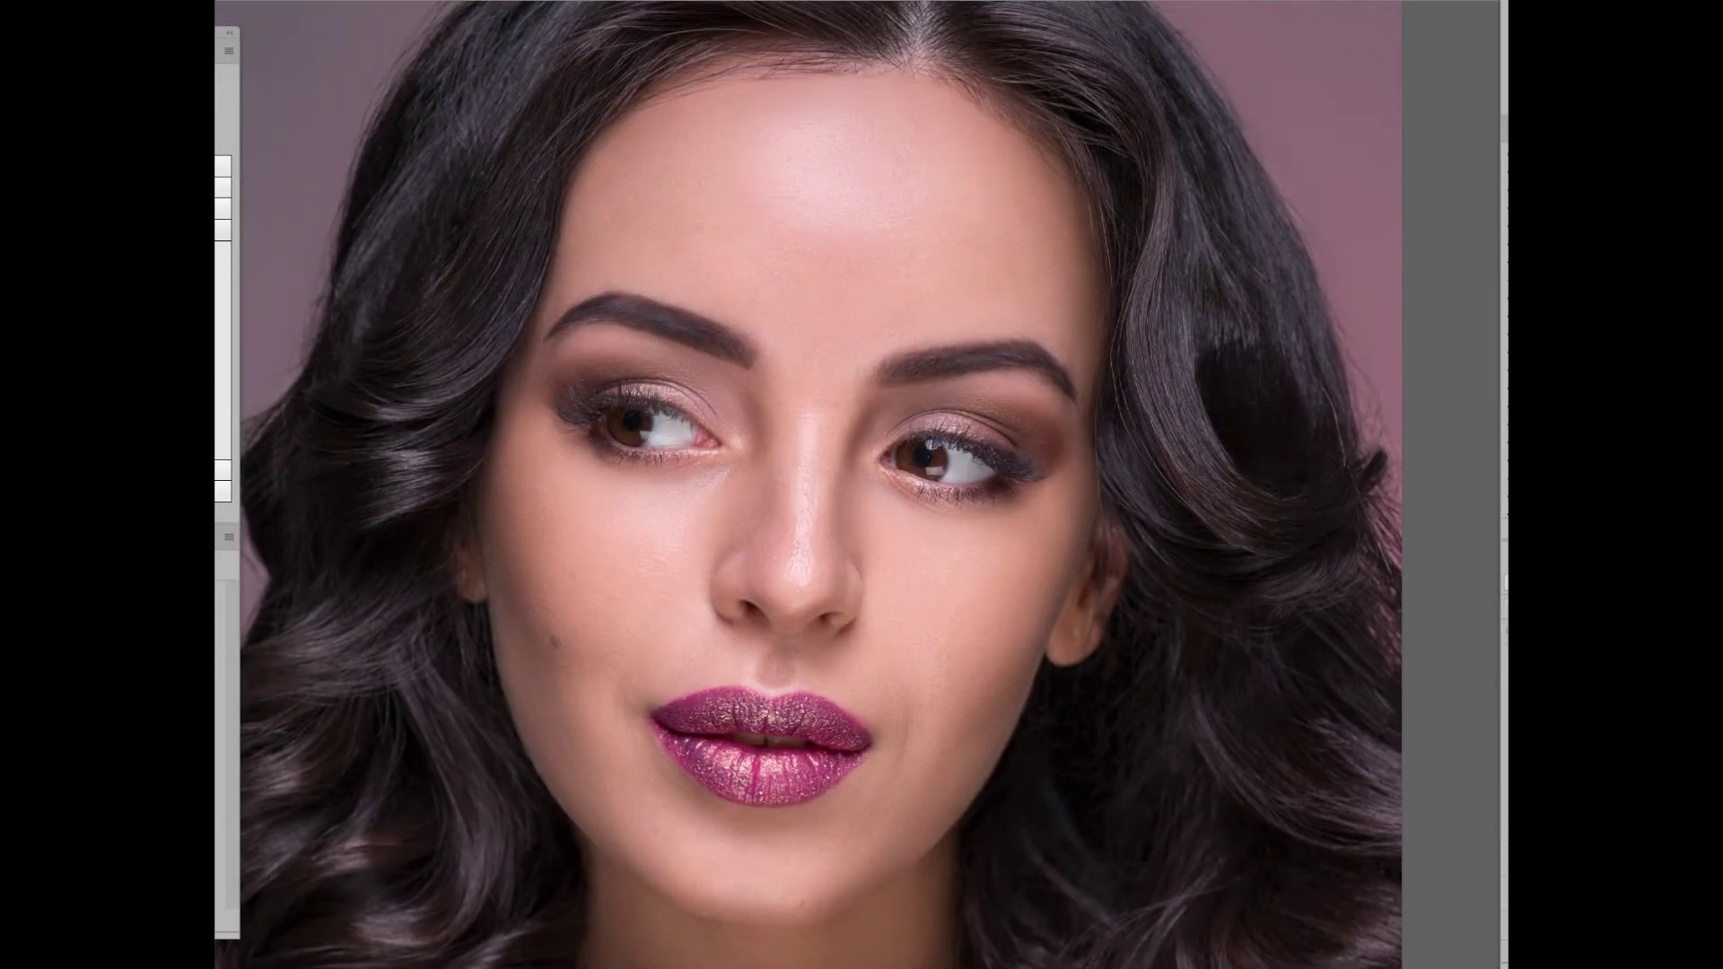
{"action": "key", "text": "ctrl+minus"}
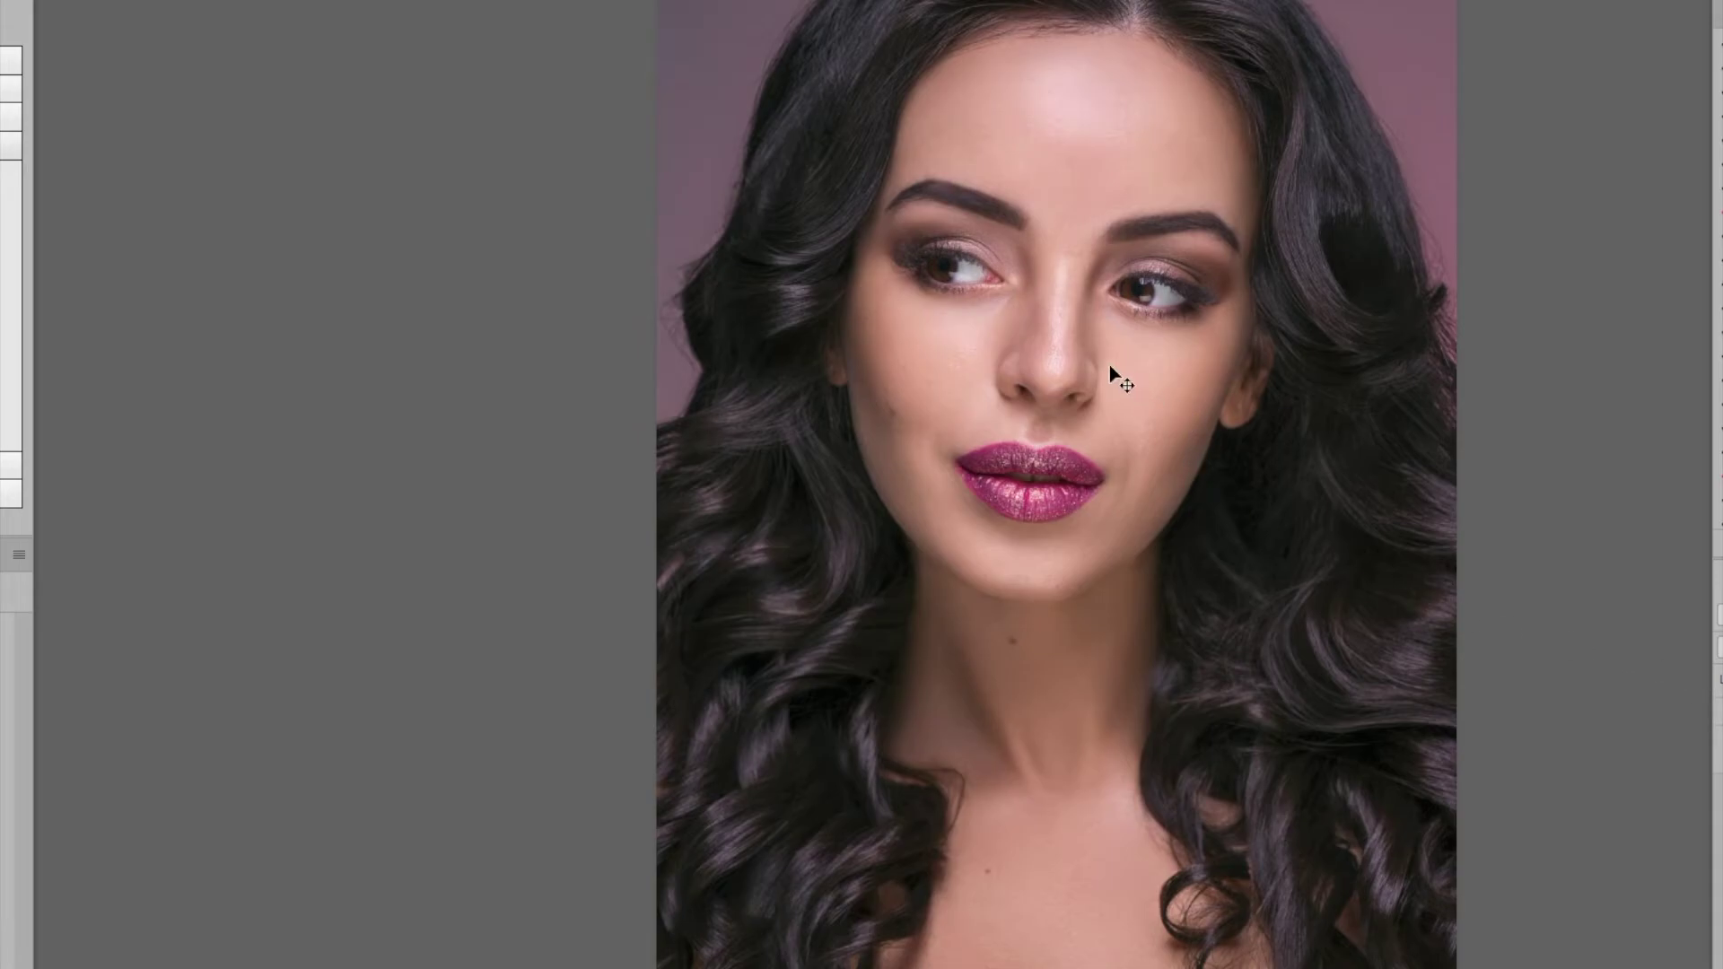
Step: Zoom and pan down to review the retouched lips, neck and hair
{"action": "scroll", "coordinate": [1104, 350], "scroll_direction": "up", "scroll_amount": 1}
{"action": "scroll", "coordinate": [1100, 341], "scroll_direction": "up", "scroll_amount": 1}
{"action": "scroll", "coordinate": [1109, 386], "scroll_direction": "up", "scroll_amount": 1}
{"action": "scroll", "coordinate": [1113, 475], "scroll_direction": "up", "scroll_amount": 1}
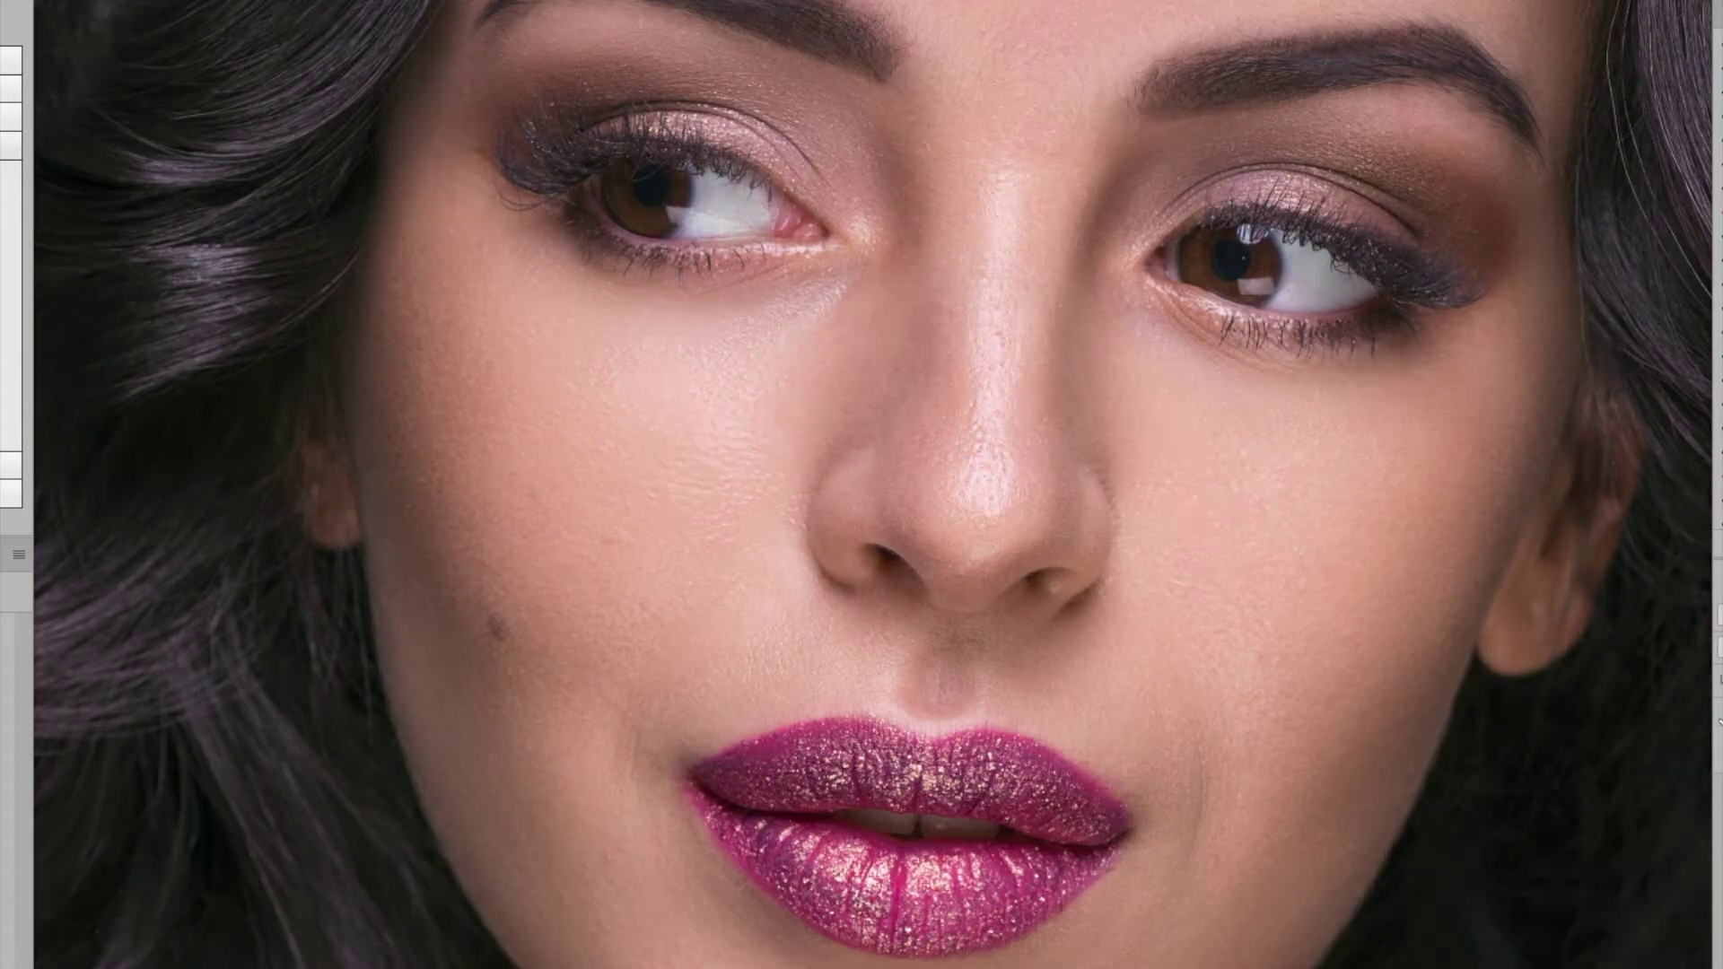
{"action": "scroll", "coordinate": [1481, 718], "scroll_direction": "down", "scroll_amount": 2}
{"action": "scroll", "coordinate": [1391, 772], "scroll_direction": "down", "scroll_amount": 1}
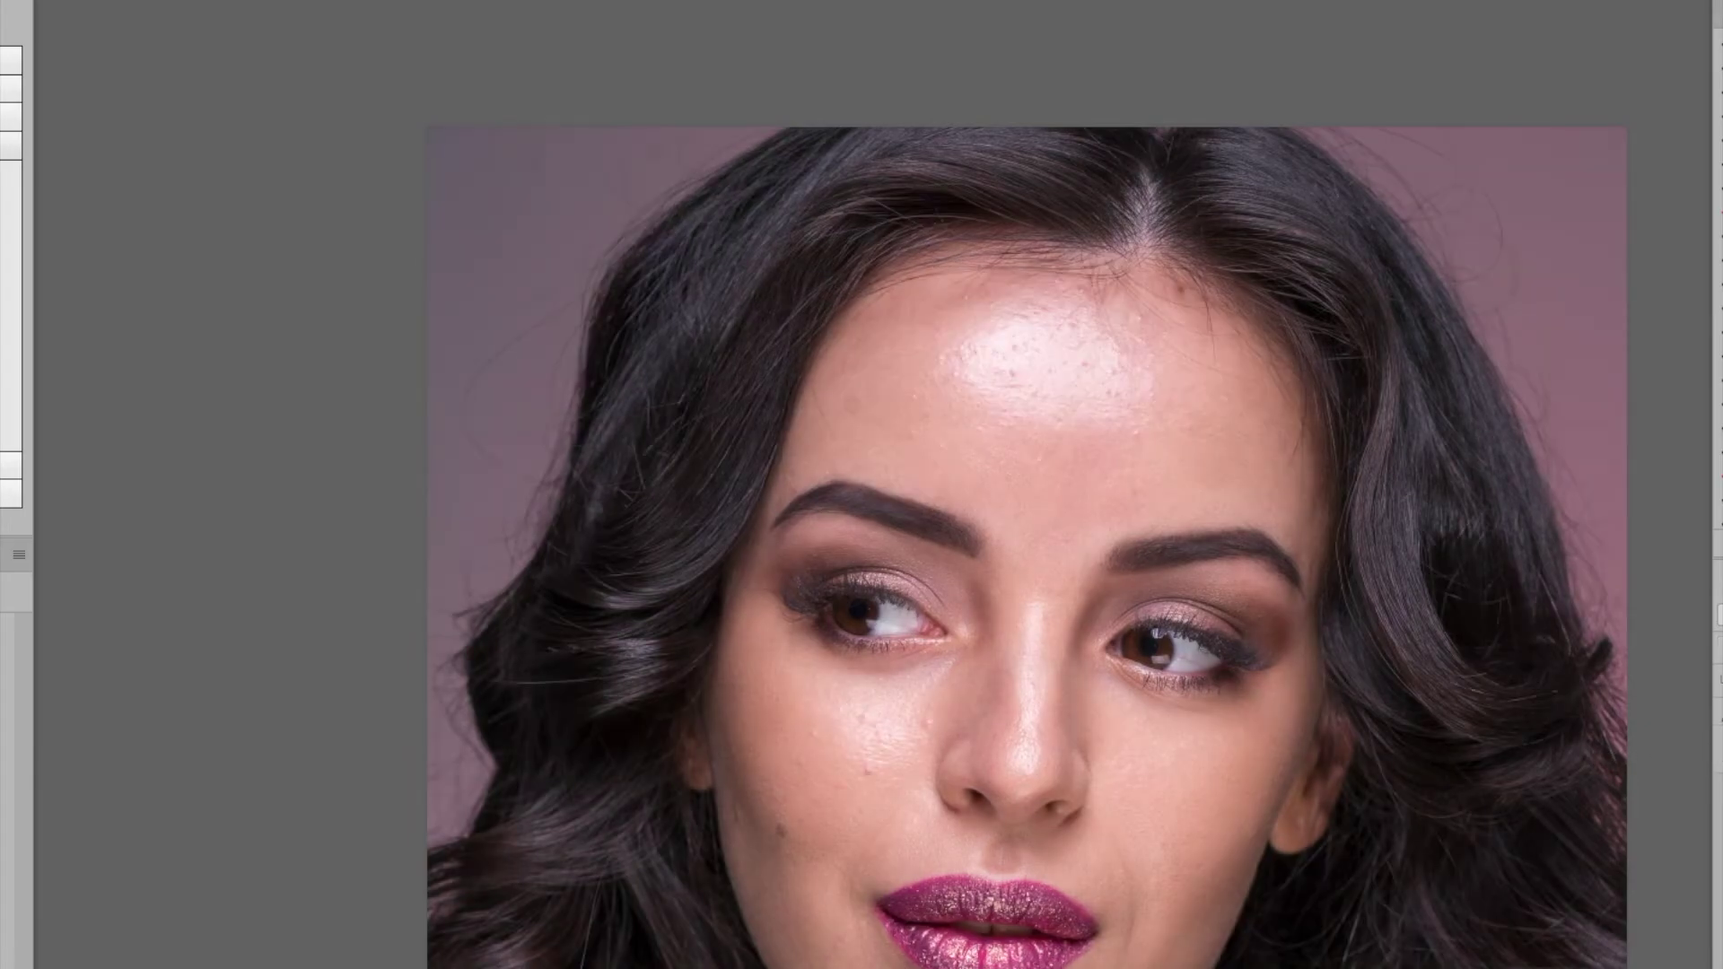
{"action": "left_click_drag", "start_coordinate": [1511, 918], "coordinate": [1366, 257]}
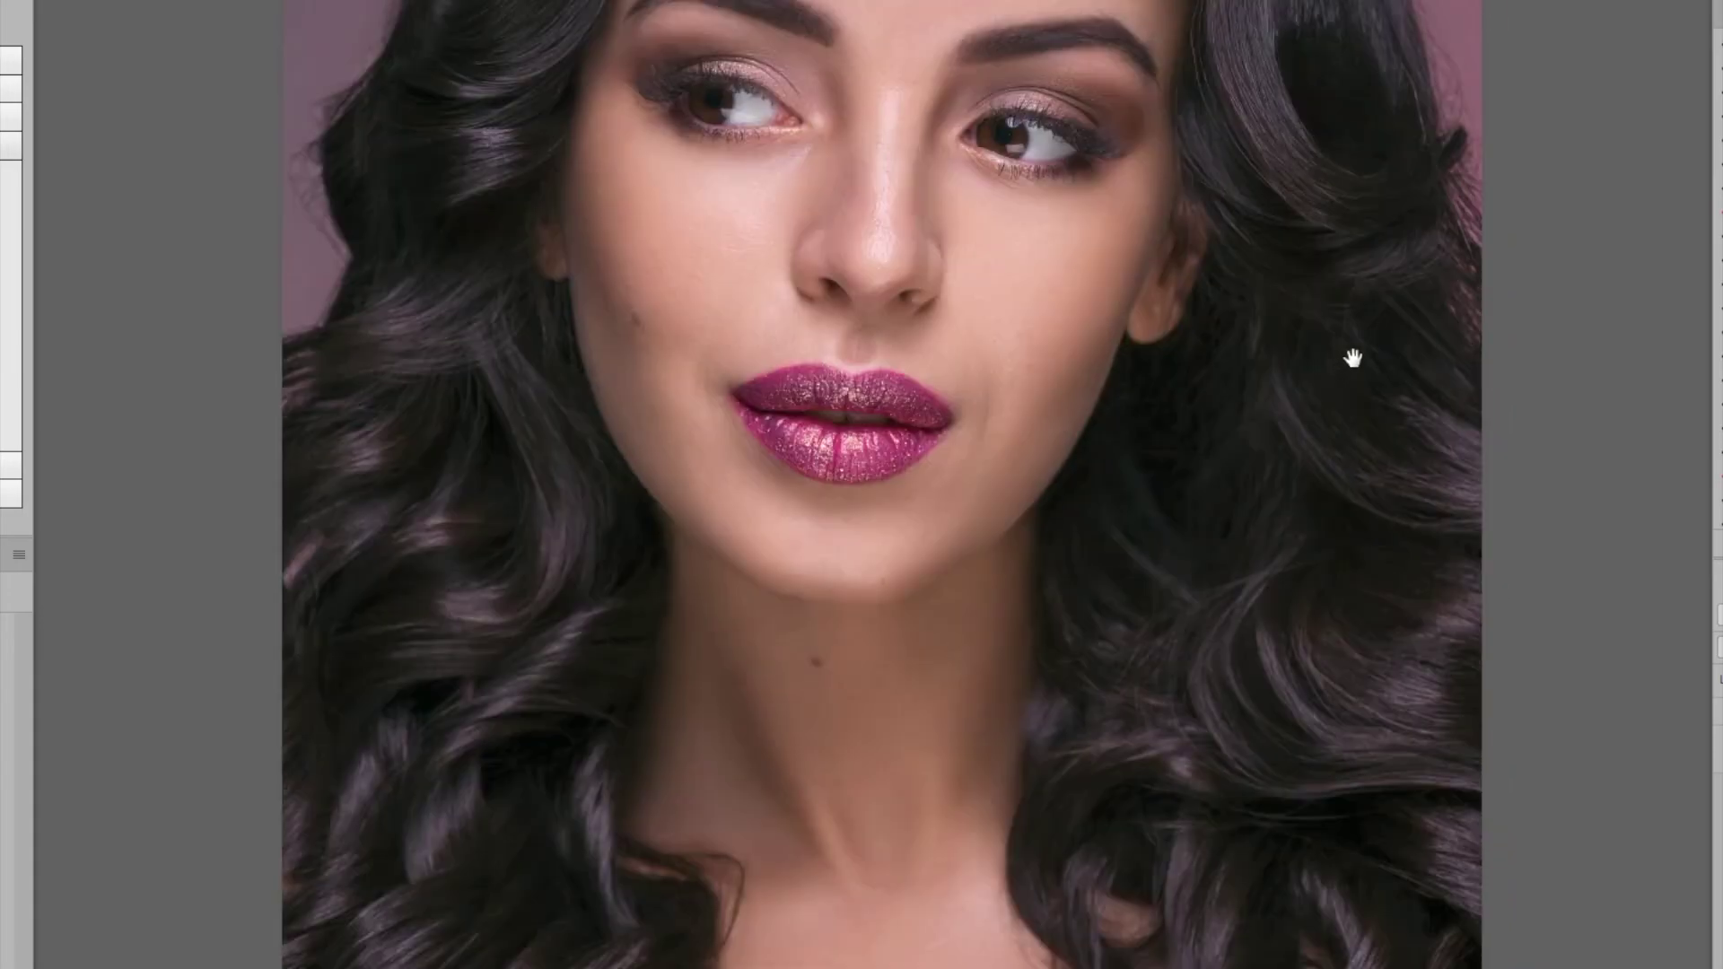
{"action": "left_click_drag", "start_coordinate": [1311, 695], "coordinate": [1339, 489]}
Step: Open the foreground colour picker to choose light purple b377ba
{"action": "scroll", "coordinate": [1339, 489], "scroll_direction": "up", "scroll_amount": 2}
{"action": "scroll", "coordinate": [1323, 577], "scroll_direction": "up", "scroll_amount": 1}
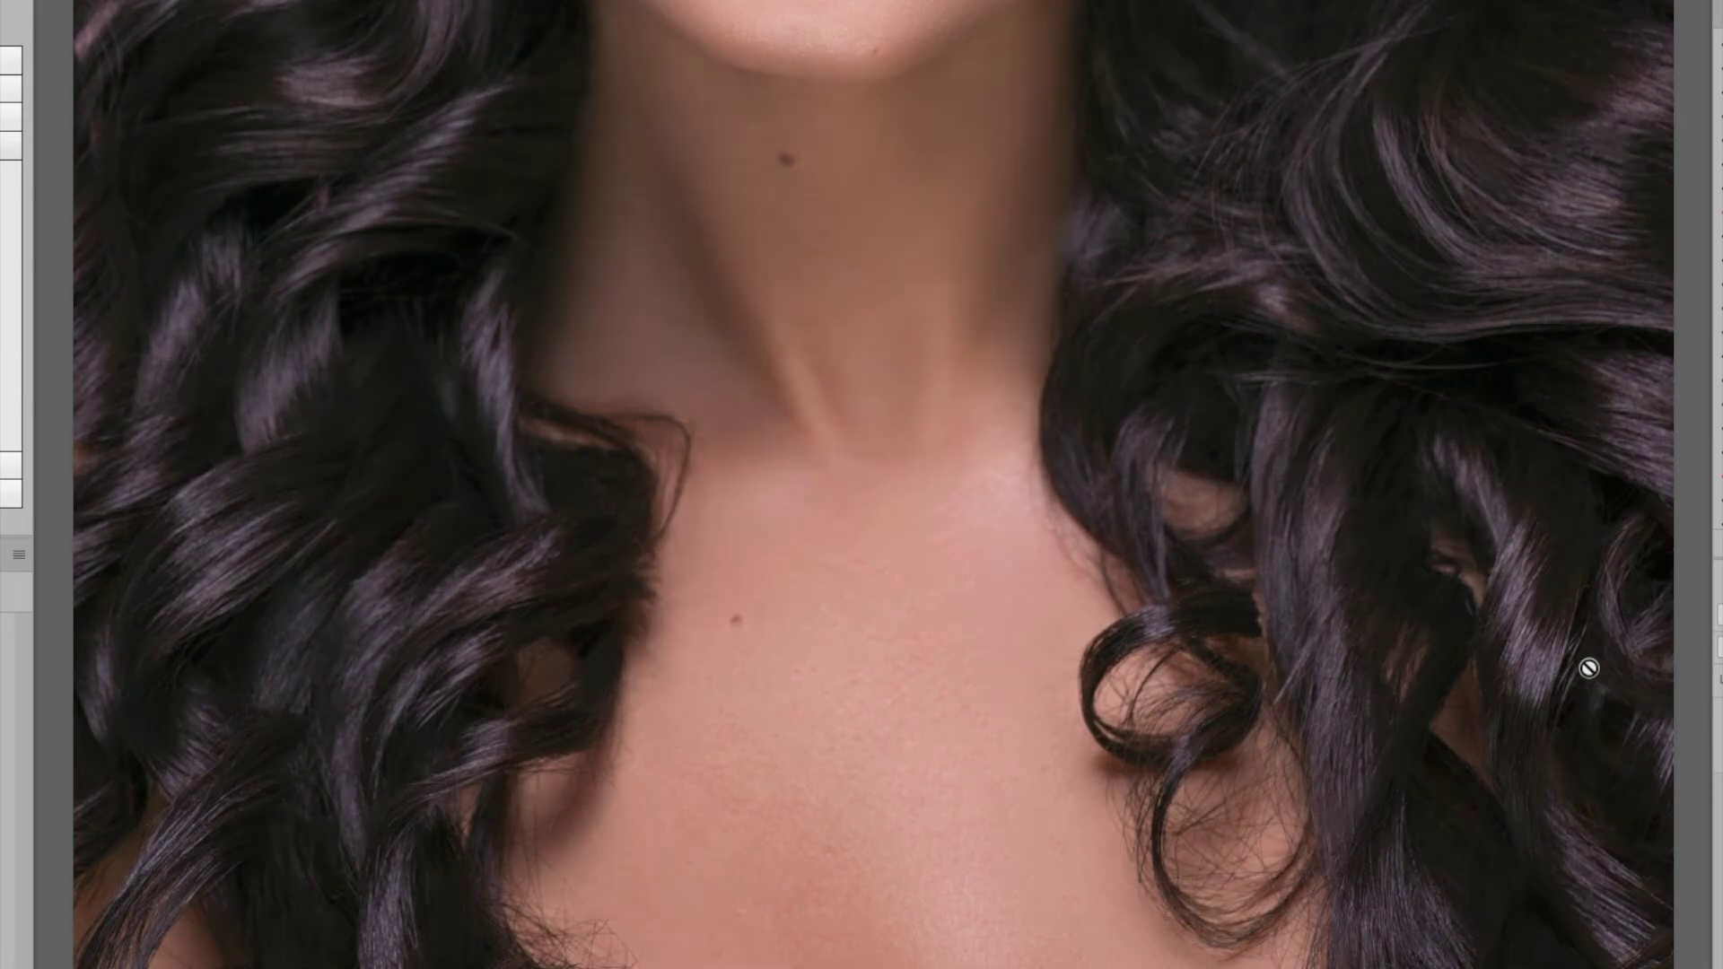
{"action": "scroll", "coordinate": [1367, 627], "scroll_direction": "down", "scroll_amount": 2}
{"action": "scroll", "coordinate": [1366, 666], "scroll_direction": "down", "scroll_amount": 1}
{"action": "scroll", "coordinate": [1337, 685], "scroll_direction": "down", "scroll_amount": 1}
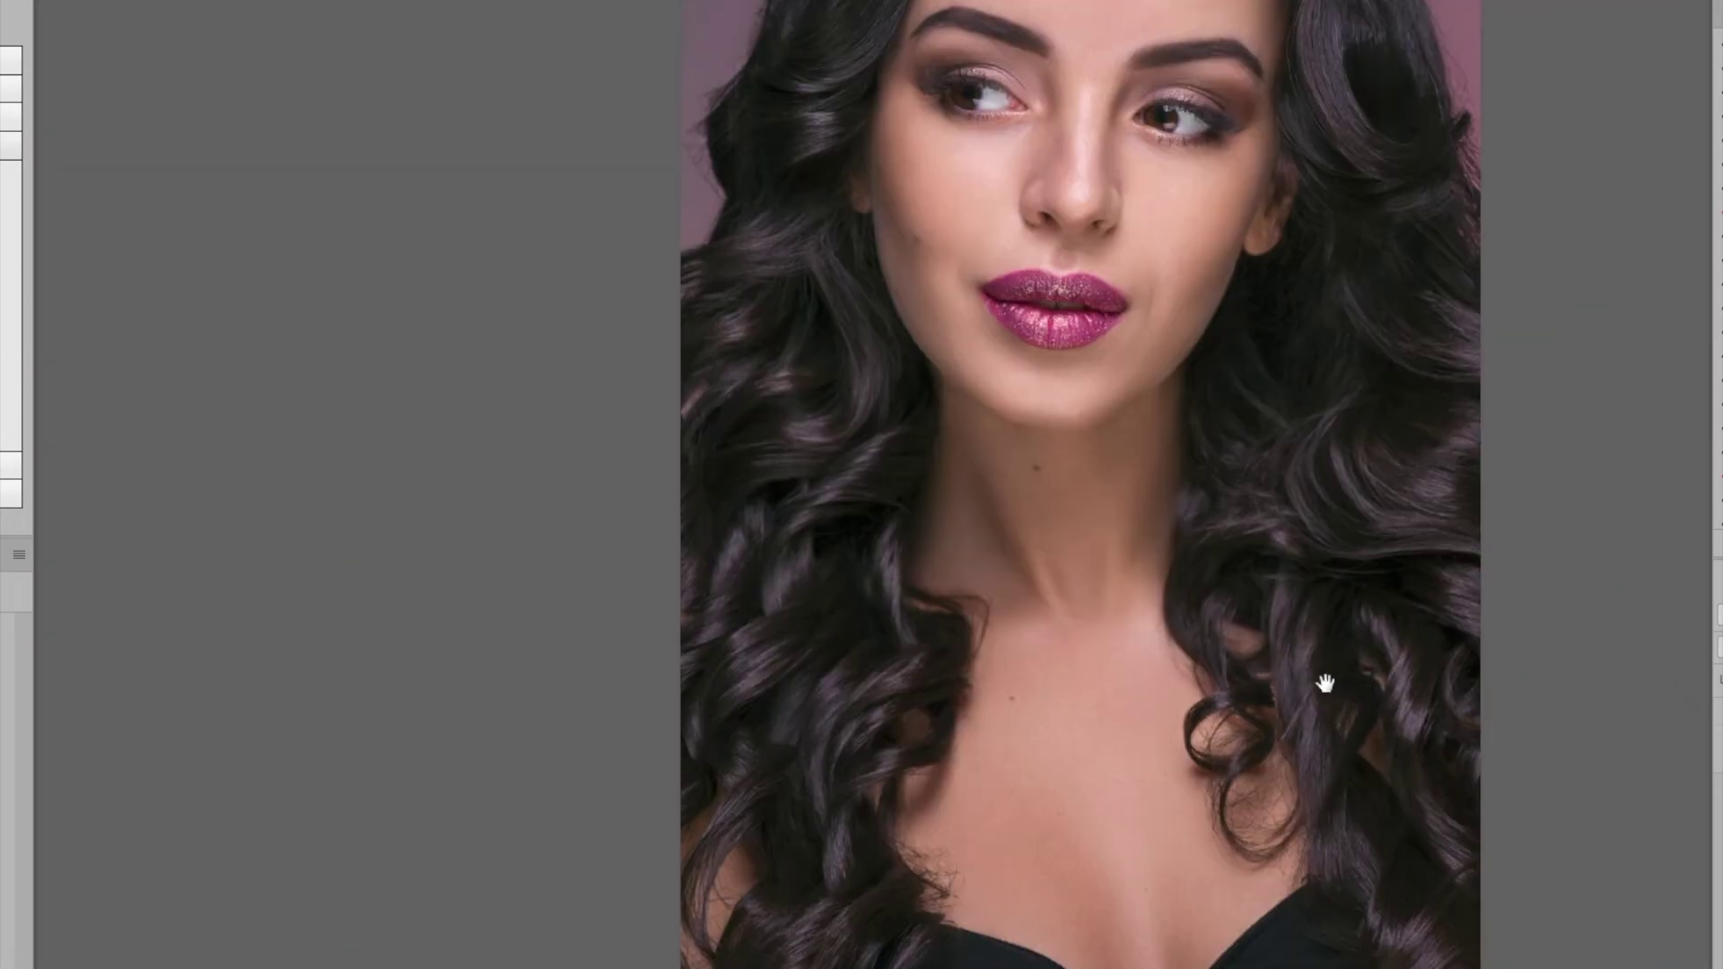
{"action": "scroll", "coordinate": [1337, 685], "scroll_direction": "right", "scroll_amount": 2}
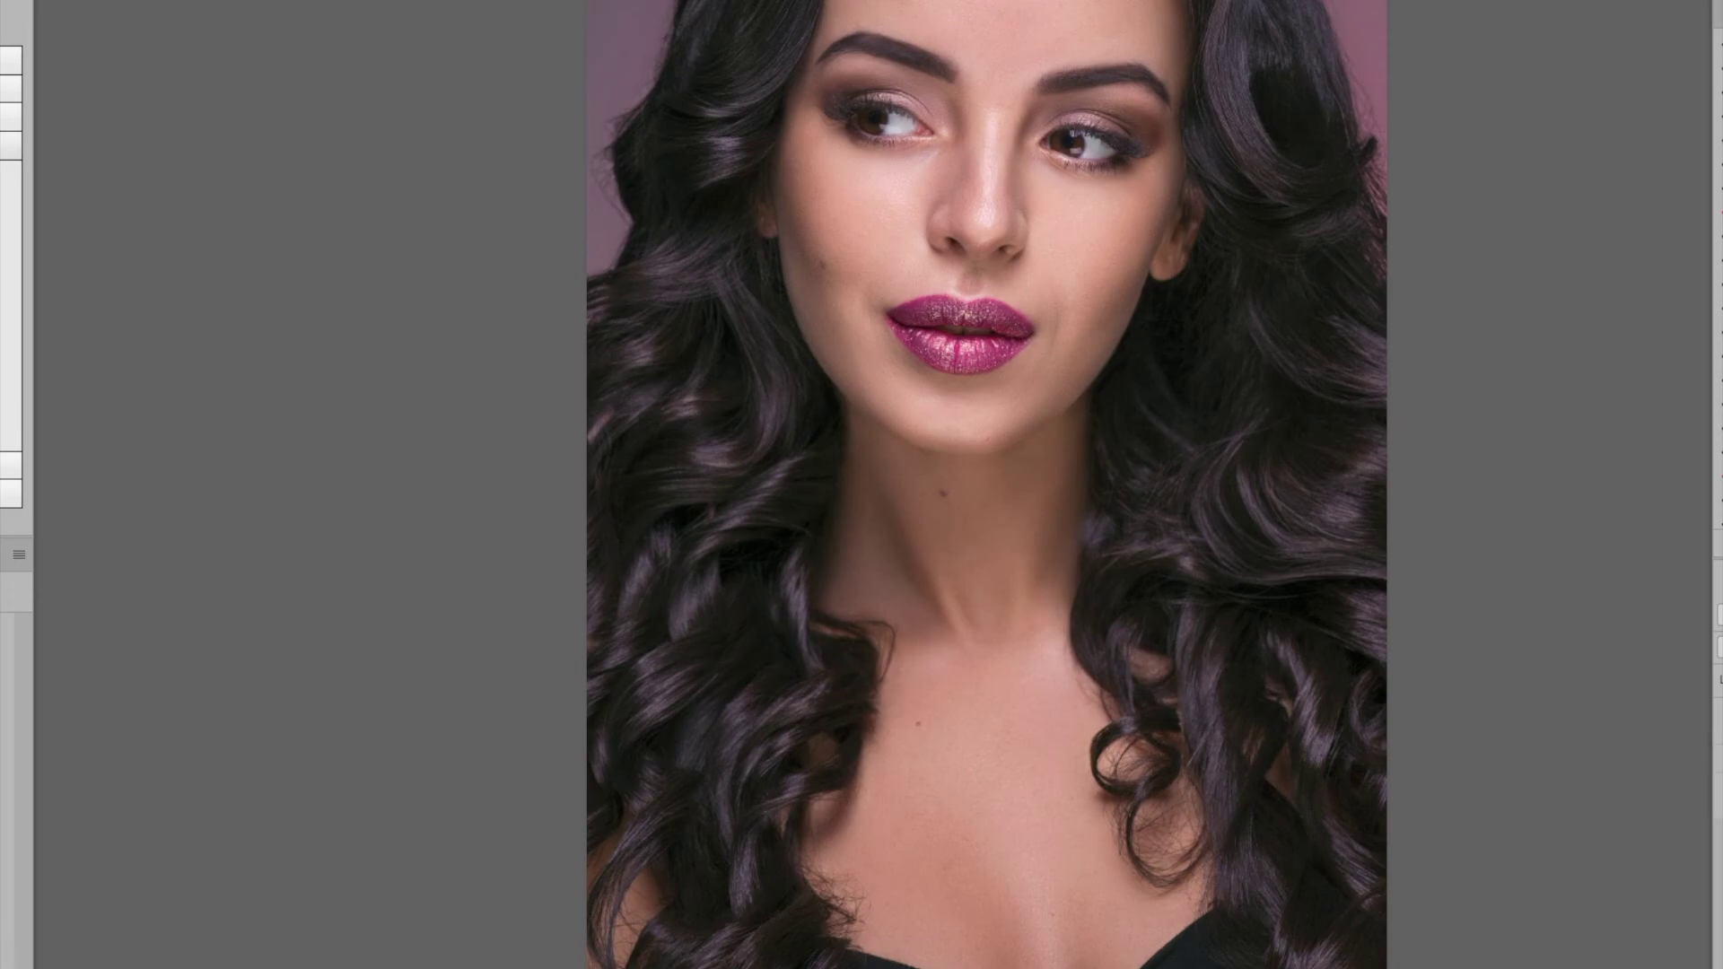
{"action": "left_click", "coordinate": [1394, 548]}
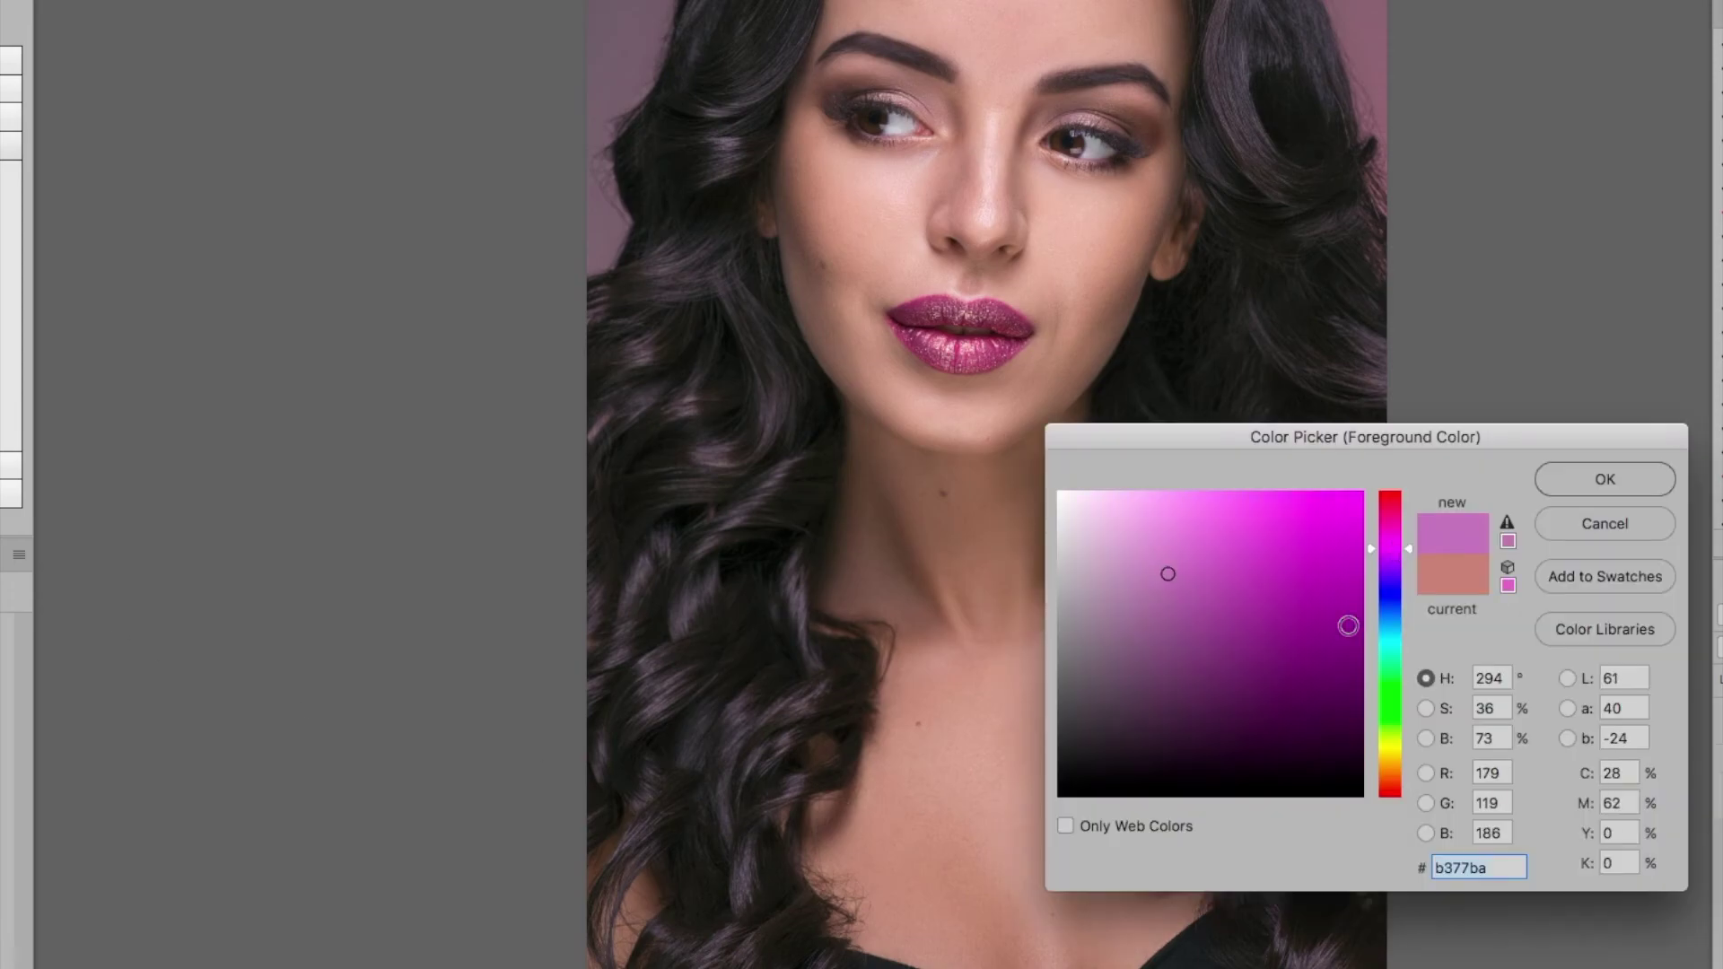
Step: Confirm purple b377ba and hand-write 'Retouch by Photoeclair' across the chest
{"action": "key", "text": "Return"}
{"action": "left_click_drag", "start_coordinate": [995, 812], "coordinate": [1288, 700]}
{"action": "left_click_drag", "start_coordinate": [857, 861], "coordinate": [965, 960]}
{"action": "mouse_move", "coordinate": [1037, 943]}
{"action": "left_mouse_down"}
{"action": "mouse_move", "coordinate": [1050, 861]}
{"action": "mouse_move", "coordinate": [1116, 938]}
{"action": "left_mouse_up"}
{"action": "left_click_drag", "start_coordinate": [1122, 889], "coordinate": [1138, 885]}
{"action": "mouse_move", "coordinate": [1167, 862]}
{"action": "left_mouse_down"}
{"action": "mouse_move", "coordinate": [1190, 907]}
{"action": "mouse_move", "coordinate": [1284, 812]}
{"action": "left_mouse_up"}
{"action": "left_click_drag", "start_coordinate": [1302, 781], "coordinate": [1364, 781]}
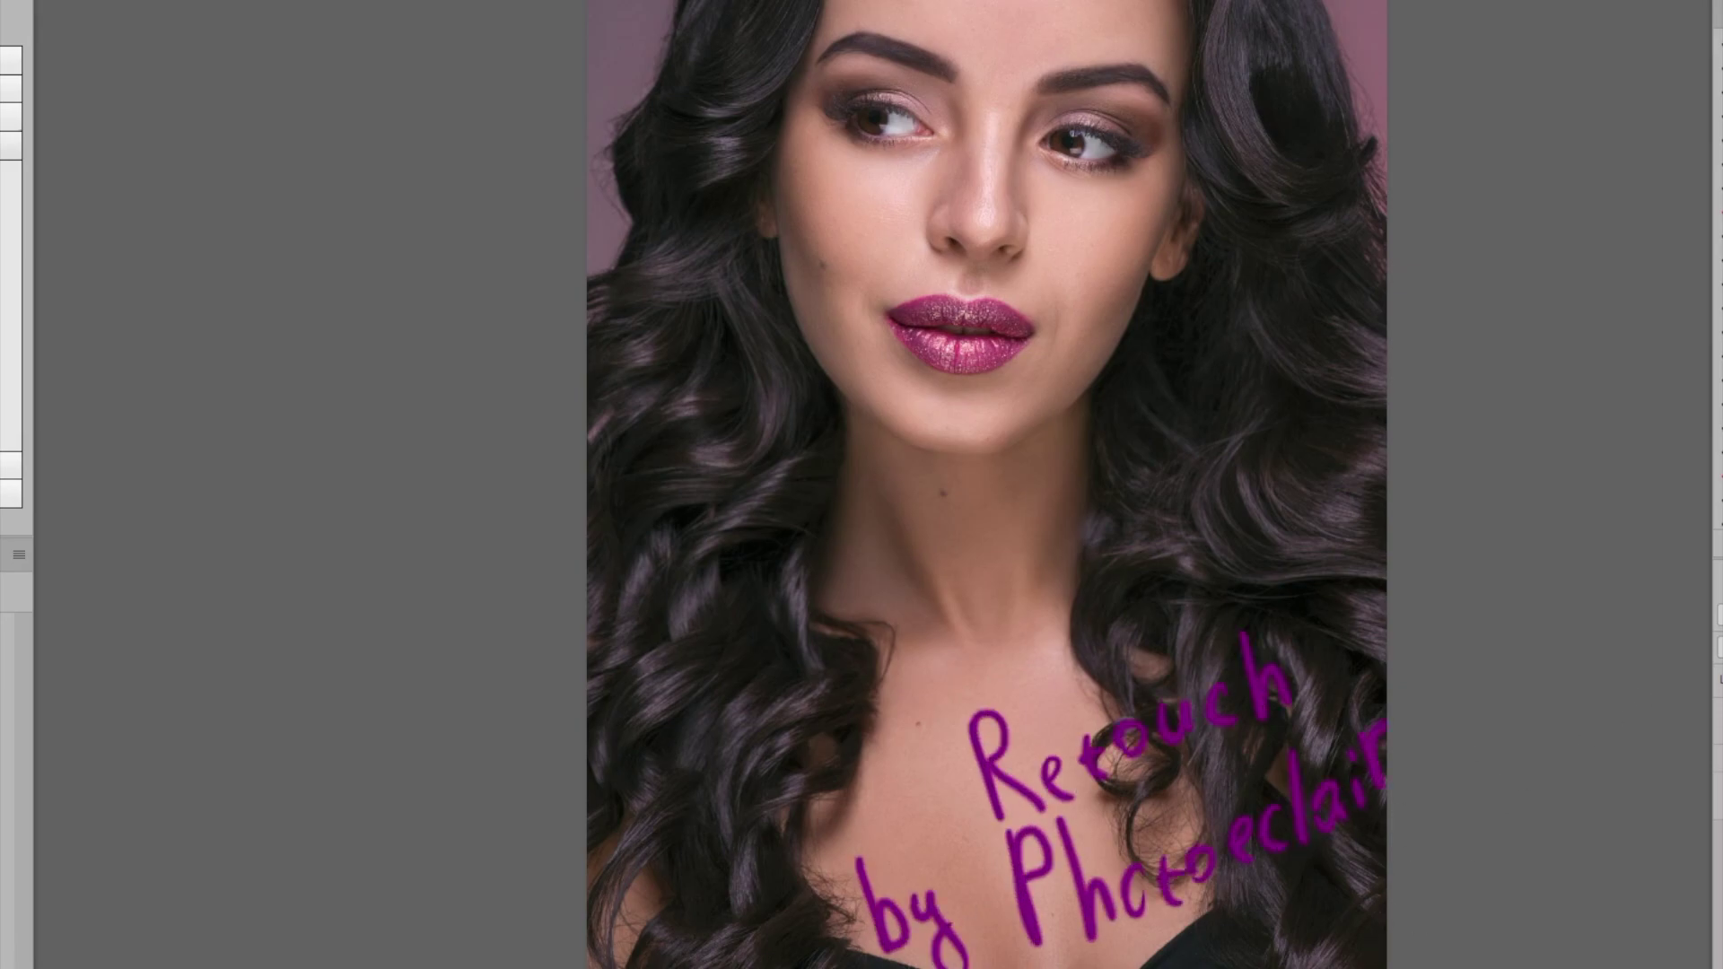